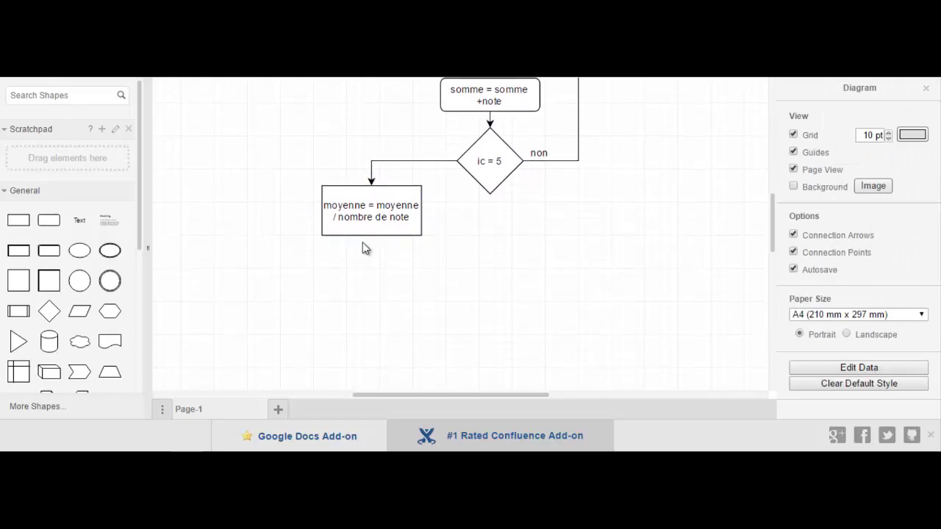
- Add a rectangle below the moyenne calculation box with the lines "affiche somme" and "affiche moyenne", and reduce its height slightly
drag(49, 220, 372, 263)
text(affiche)
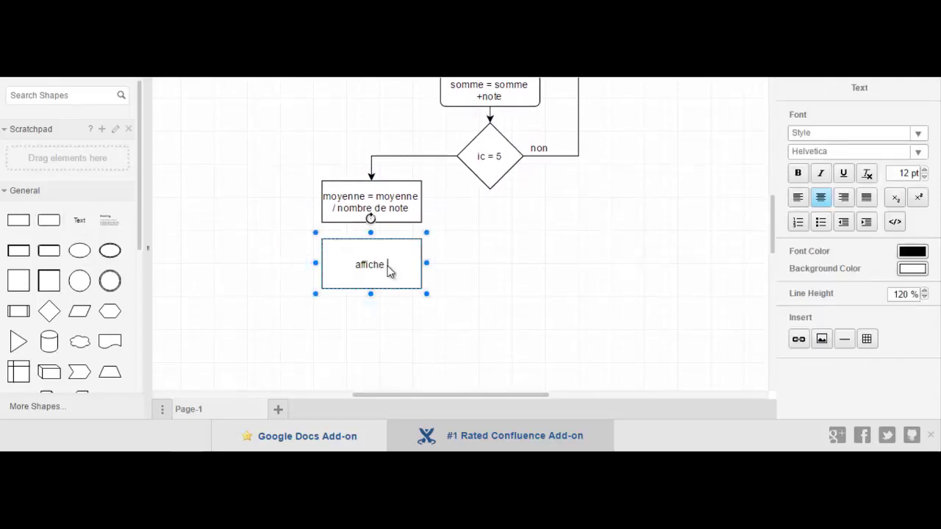
text( somme)
key(Return)
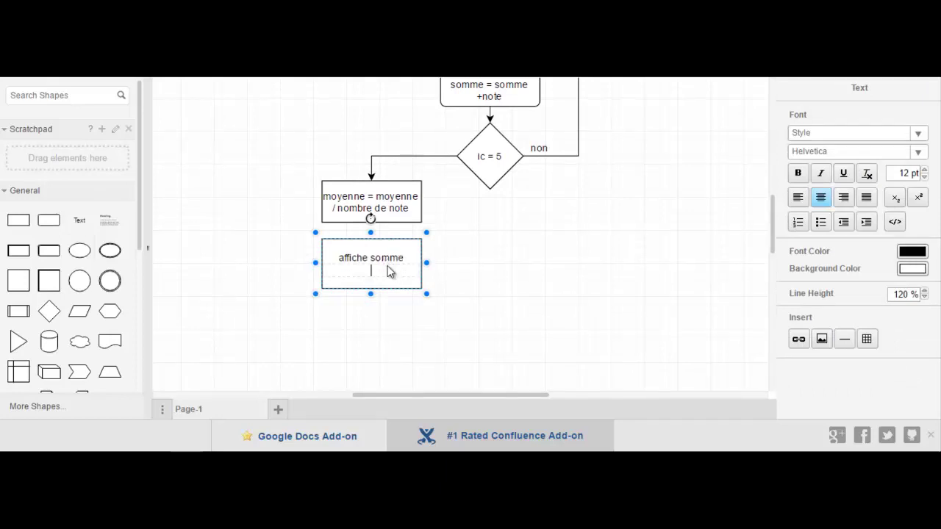
text(affiche moyenne)
key(alt+Tab)
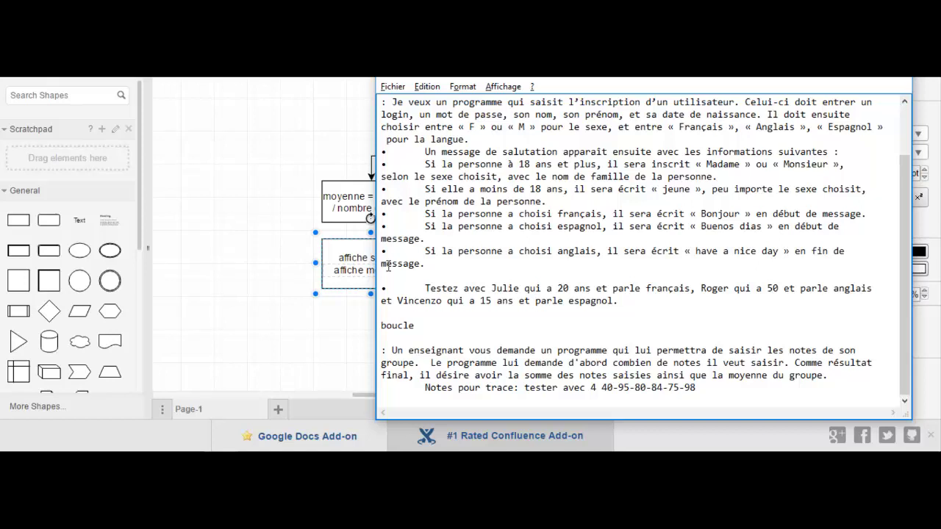
click(258, 233)
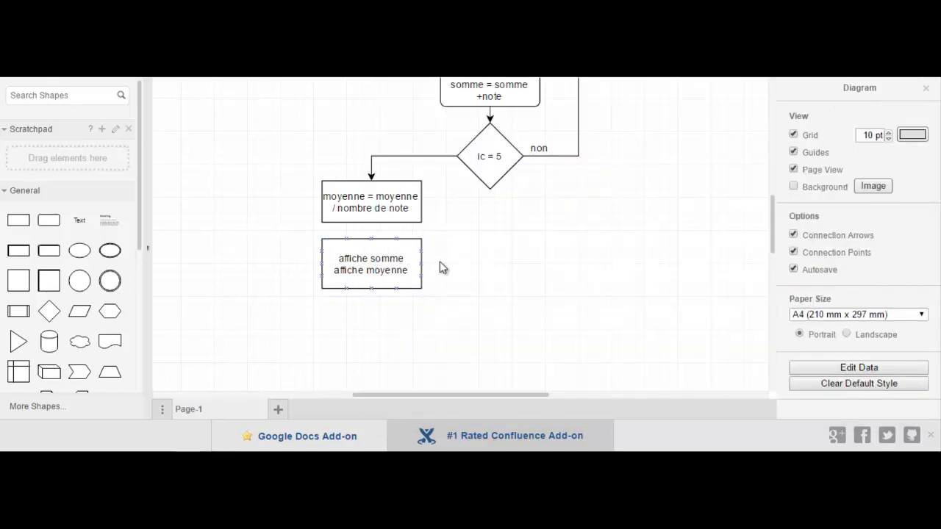
click(395, 269)
mouse_move(371, 288)
mouse_down()
mouse_move(372, 269)
mouse_move(373, 278)
mouse_up()
- Add a rectangle labelled "fin" below the "affiche somme / affiche moyenne" box and reduce its height
click(18, 220)
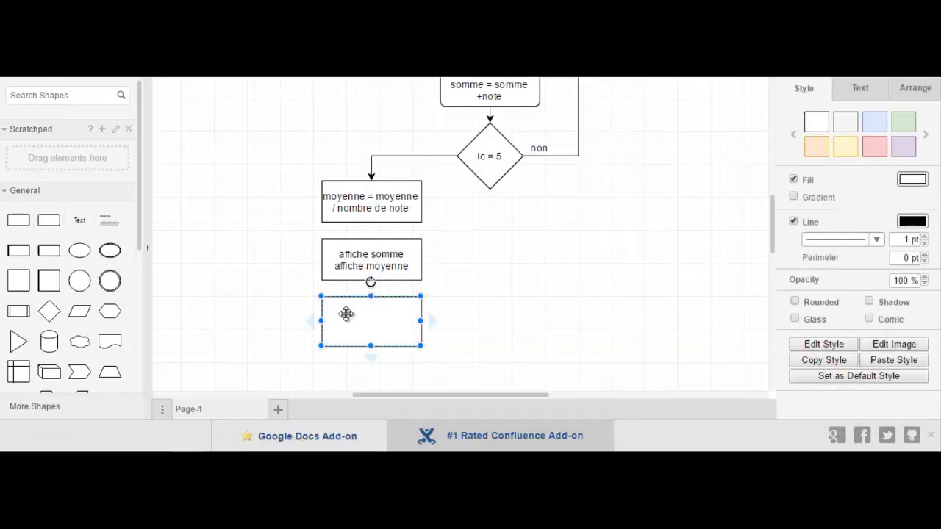
double_click(347, 314)
text(fin)
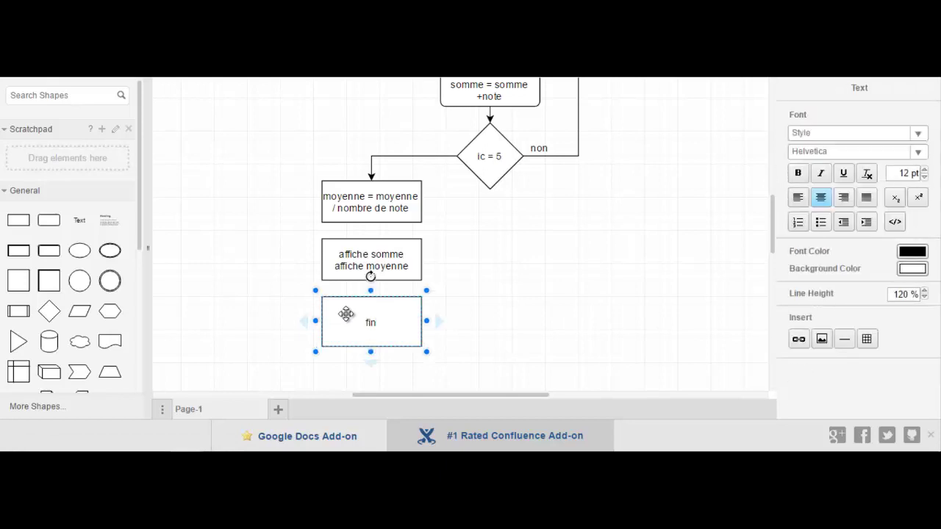
click(471, 322)
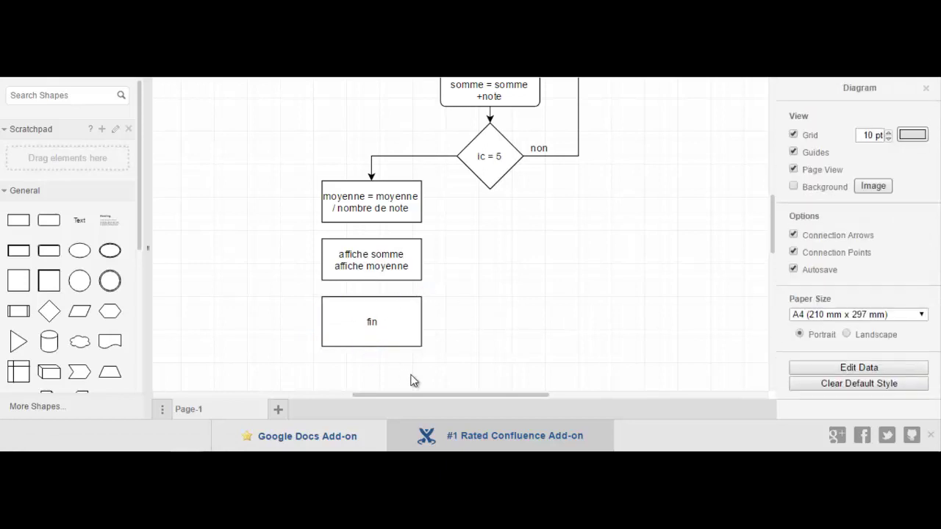
click(372, 340)
drag(371, 345, 387, 314)
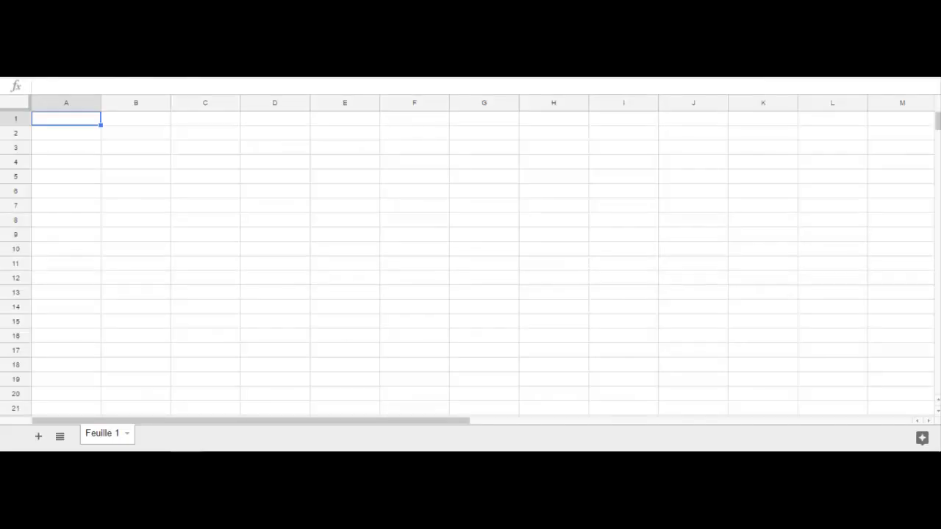
text(moyenne)
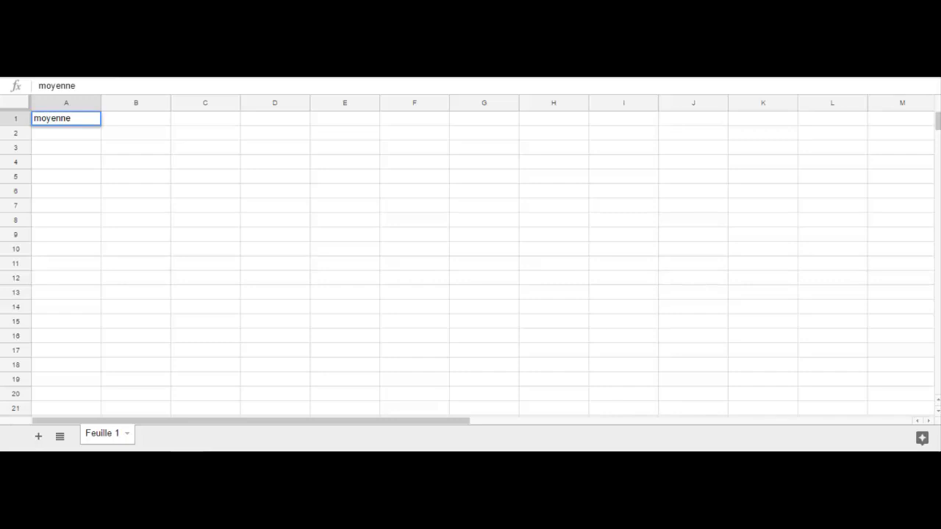
key(BackSpace)
key(BackSpace)
key(BackSpace)
key(BackSpace)
key(BackSpace)
key(BackSpace)
key(BackSpace)
- Enter the column headers somme, moyenne, note, nombre de note and commentaire in cells A1 to E1 of the spreadsheet
text(somme)
key(Tab)
text(mo)
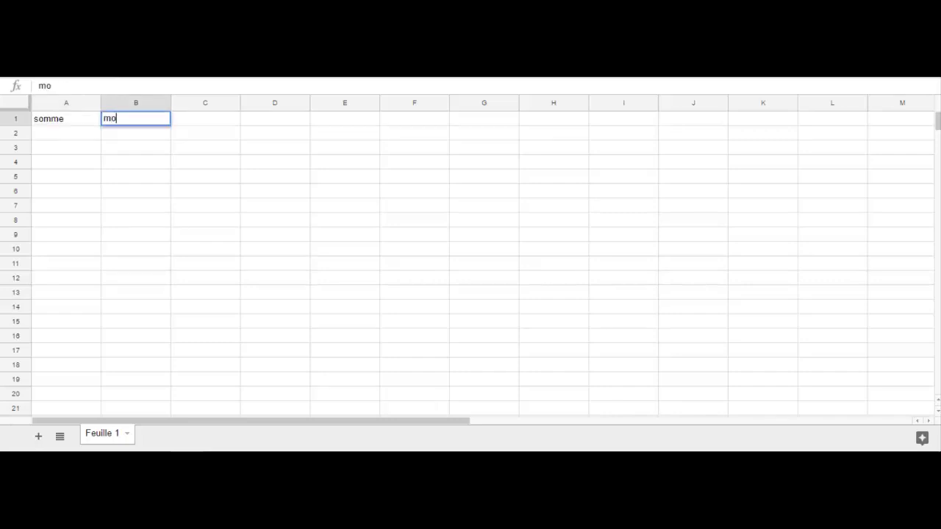
text(yenne)
key(Tab)
text(note)
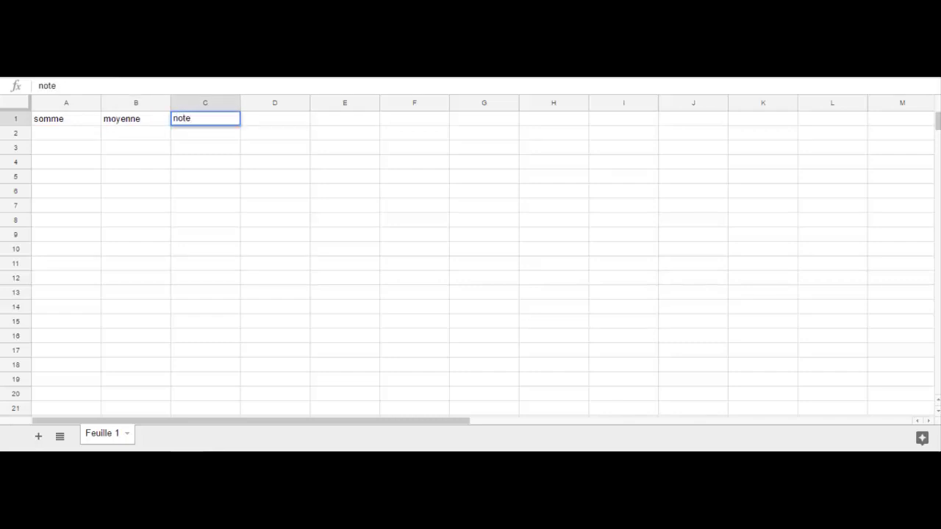
key(Tab)
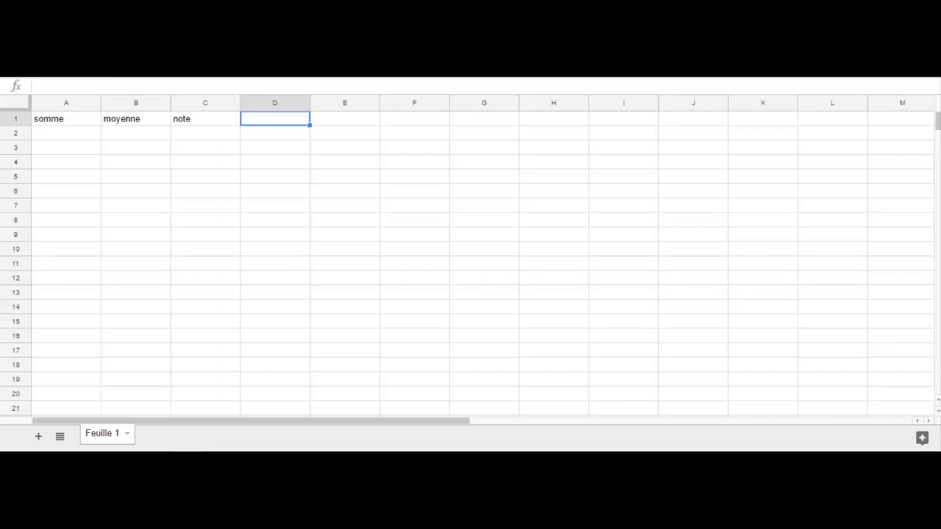
text(nombre d)
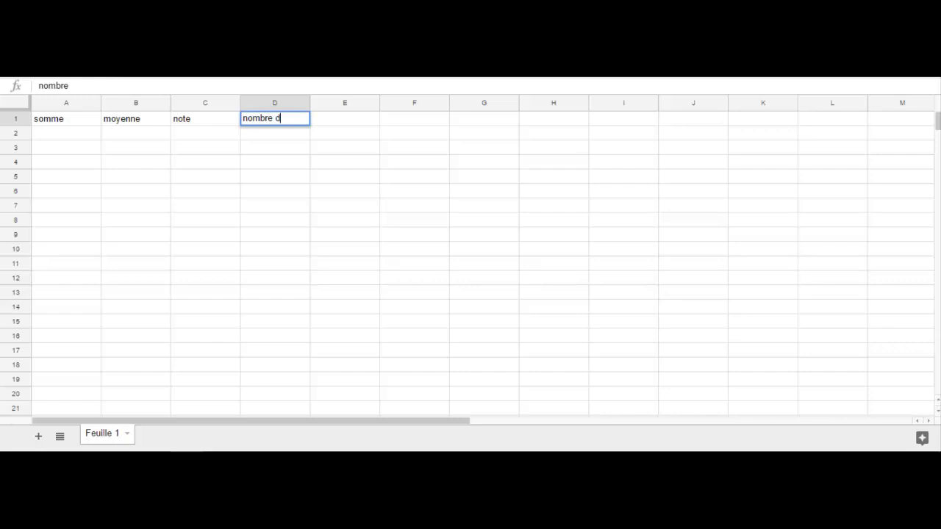
text(e note)
key(Tab)
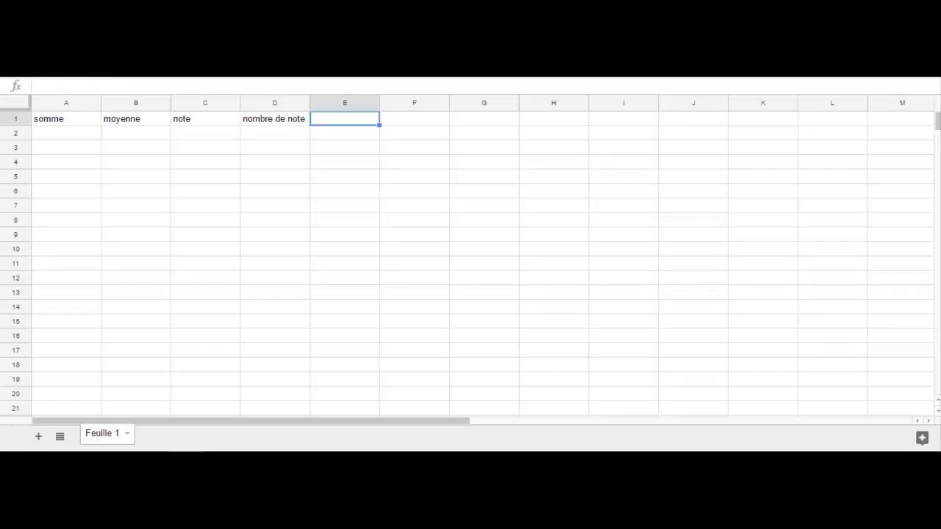
text(commen)
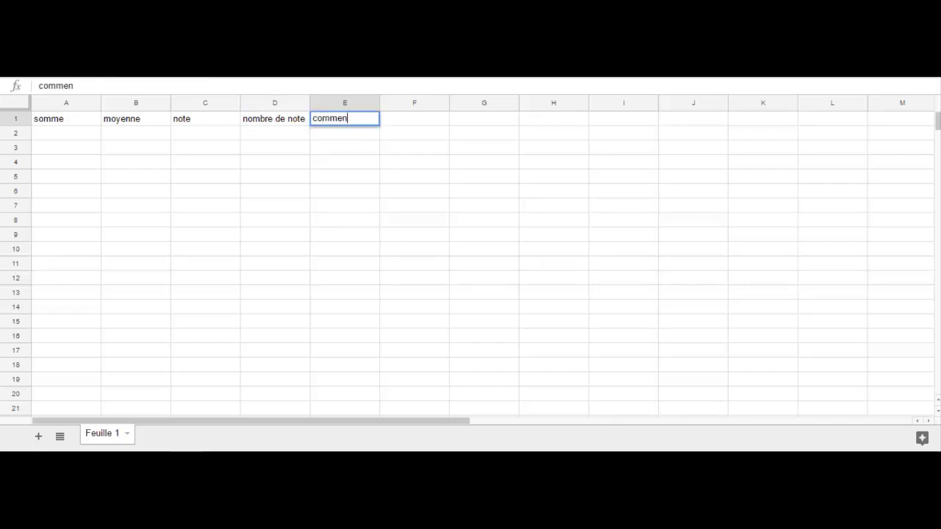
text(taire)
key(Return)
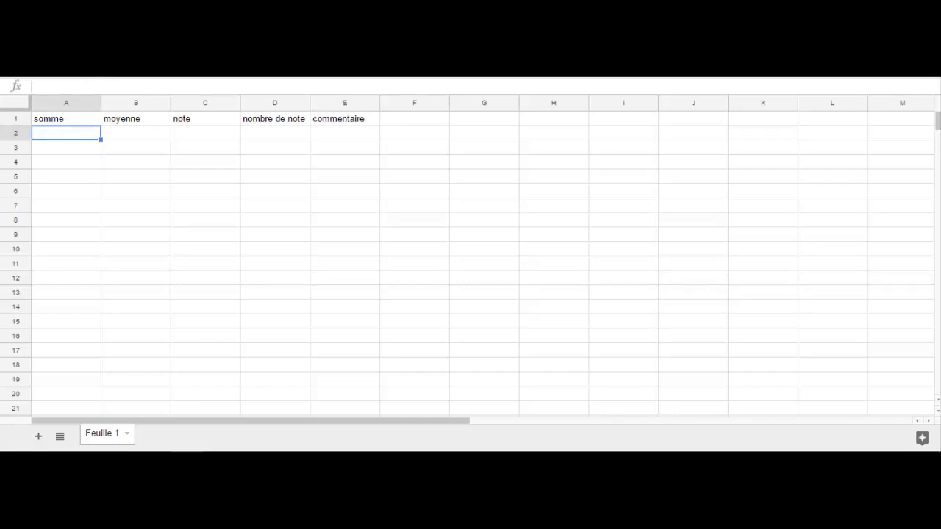
- Fill row 2 with "-" in columns A to D and "début" in the commentaire column
text(-)
key(Tab)
text(-)
key(Tab)
text(-)
key(Tab)
text(-)
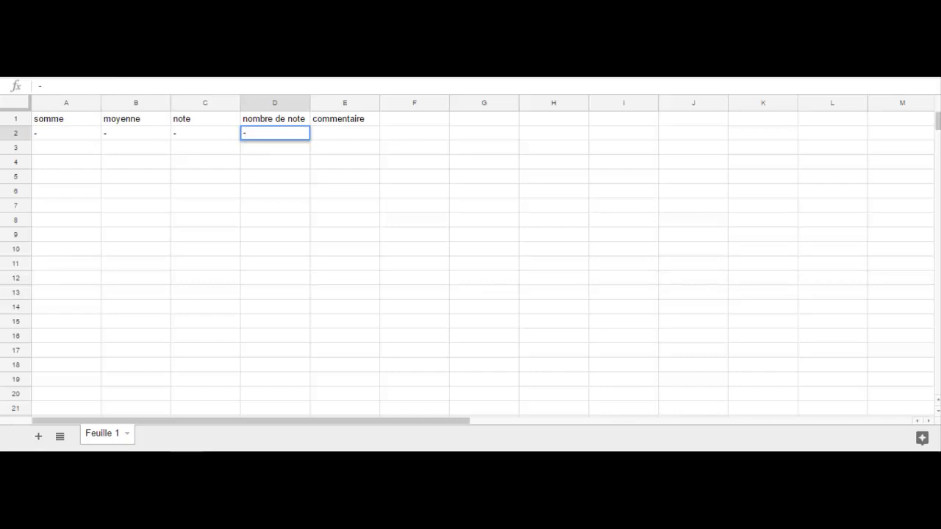
key(Tab)
text(début)
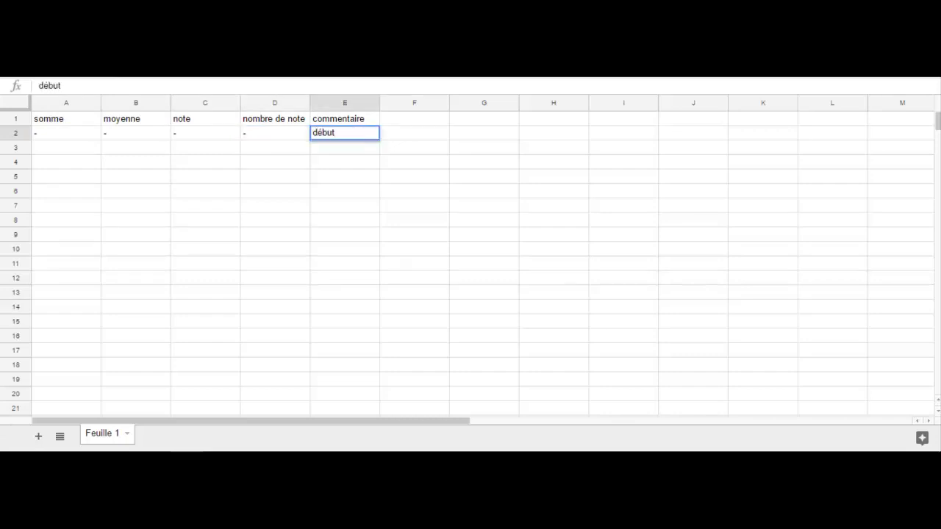
key(Return)
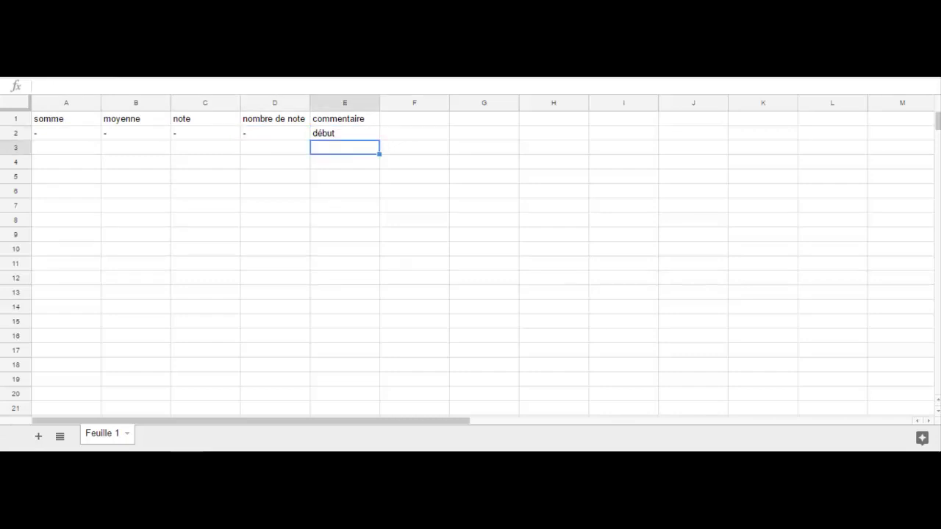
- Fill row 3 with the comment "déclaration int" in column E and 0 in columns A to D
text(déclara)
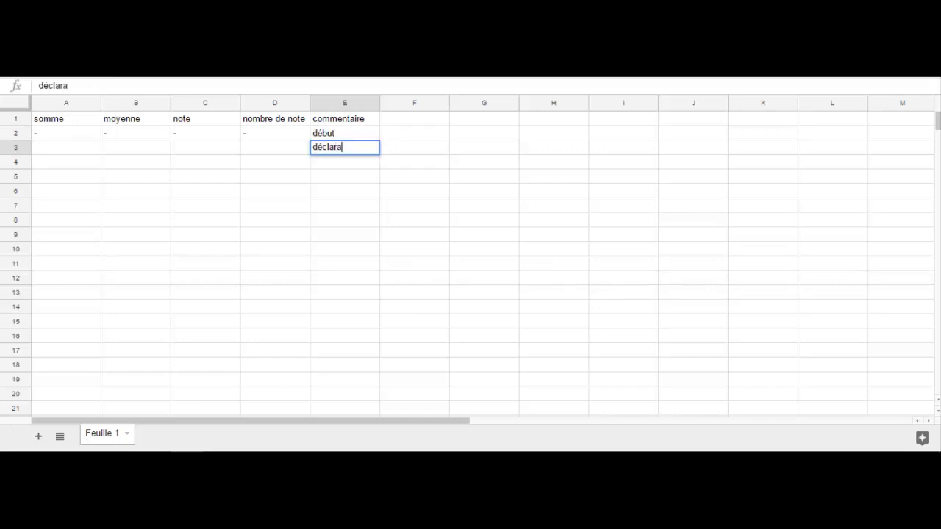
text(tion int)
key(Left)
key(Left)
key(Left)
key(Left)
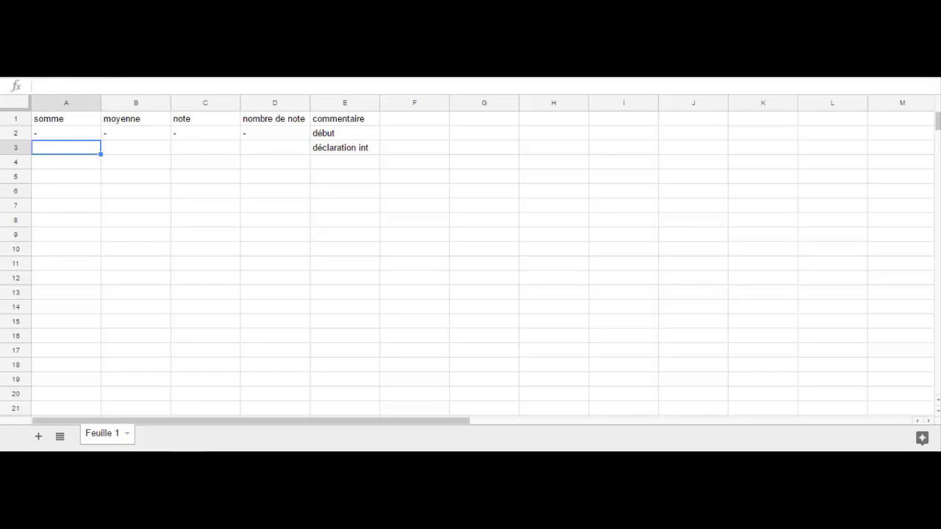
text(0)
key(Tab)
text(0)
key(Tab)
text(0)
key(Tab)
text(0)
key(Tab)
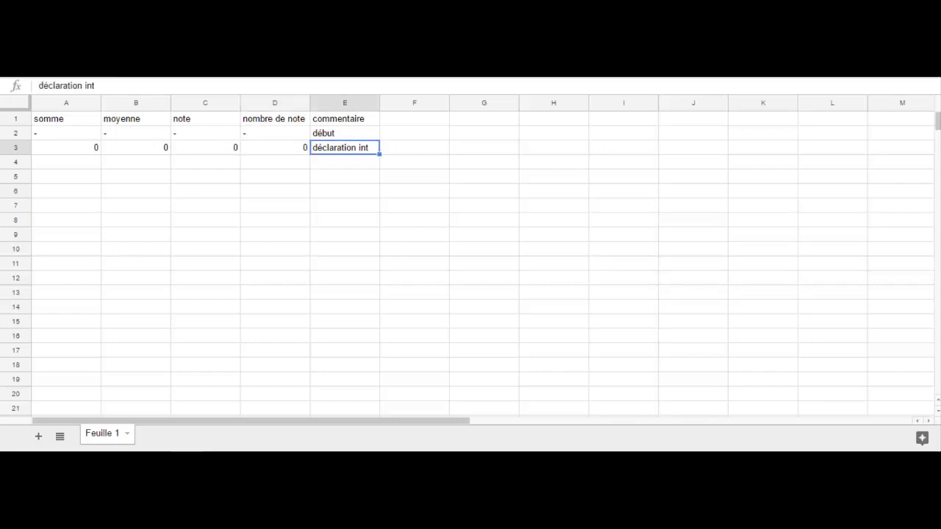
- Check the flowchart in draw.io, return to the spreadsheet and enter the comment "saisir nombre de note" in E4
click(344, 162)
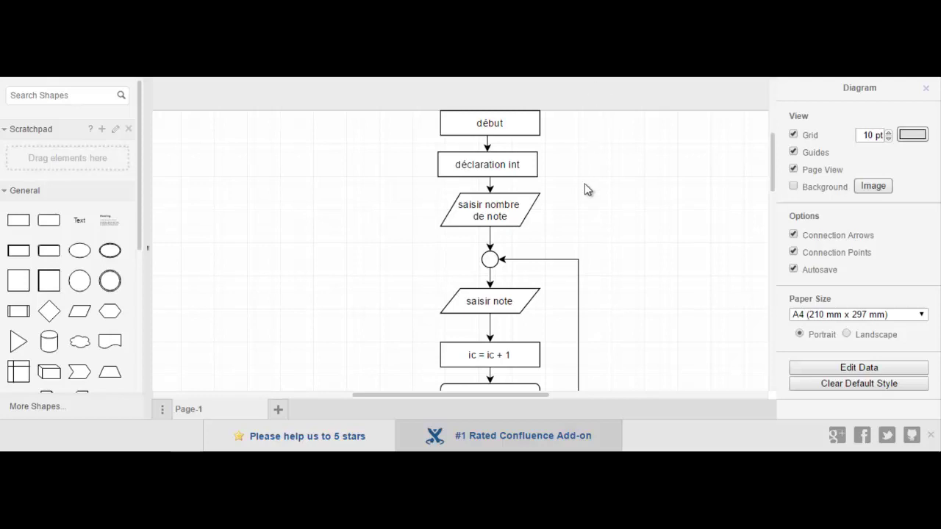
scroll(584, 189, down, 2)
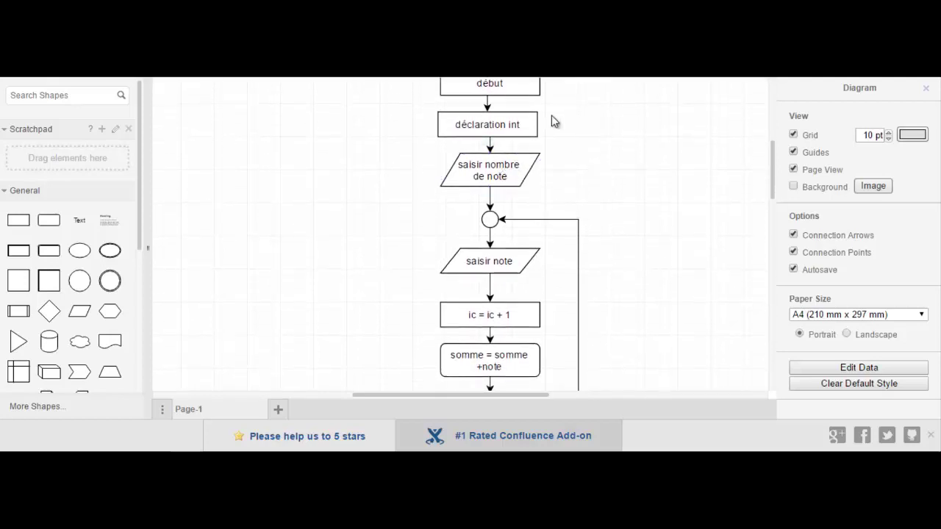
click(535, 85)
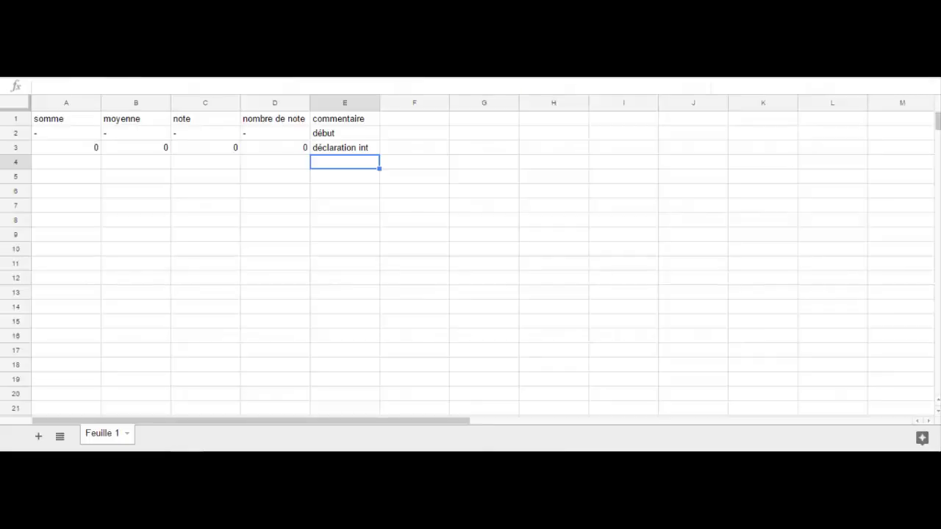
text(saisir notre)
key(BackSpace)
key(BackSpace)
key(BackSpace)
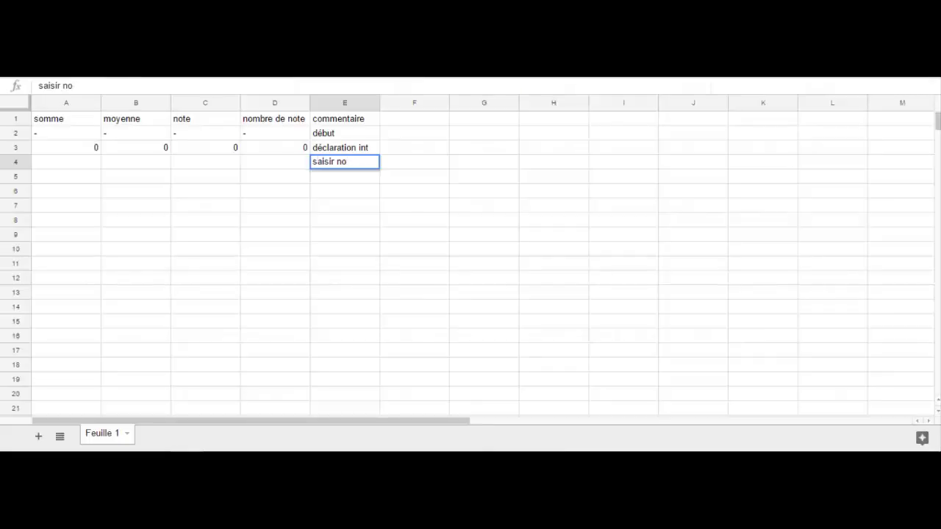
text(mbre de note)
- Complete row 4 with 0 for somme, moyenne and note, and 5 for nombre de note
click(65, 161)
text(0)
key(Tab)
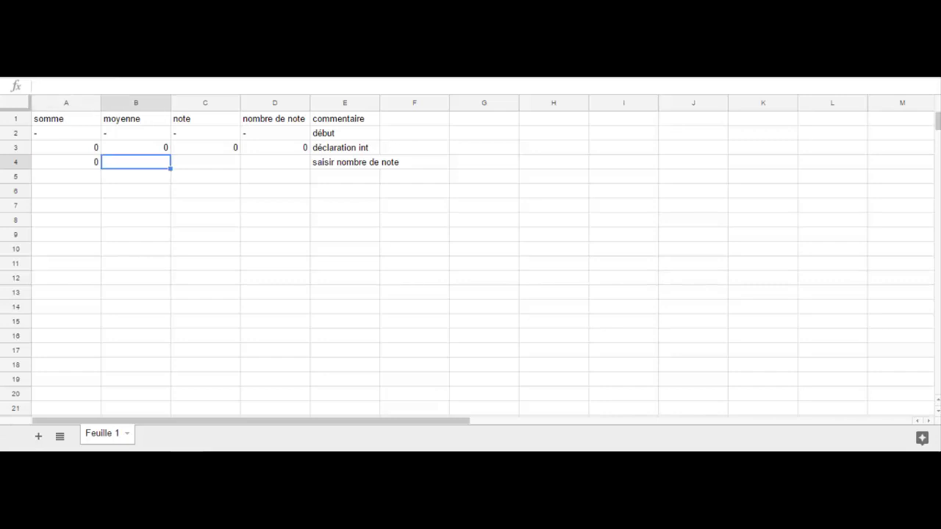
text(0)
key(Tab)
text(0)
key(Tab)
text(5)
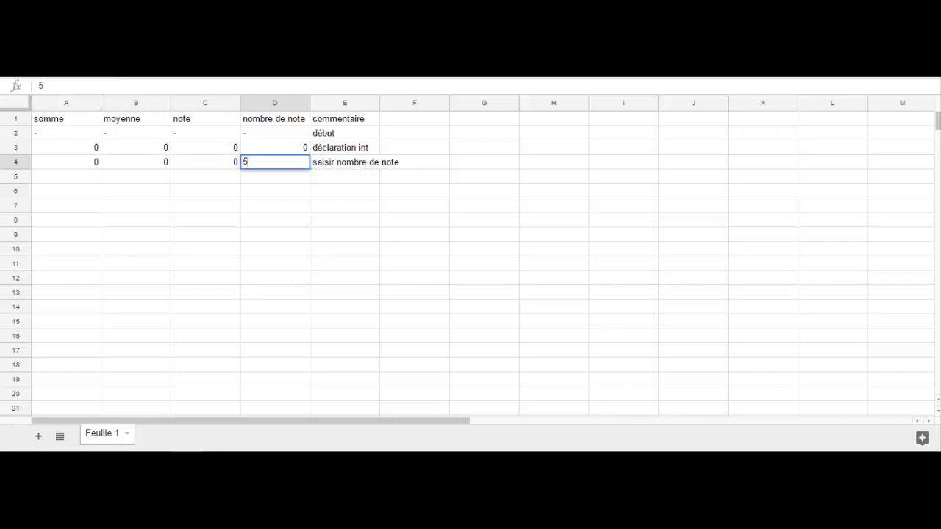
key(Tab)
key(Return)
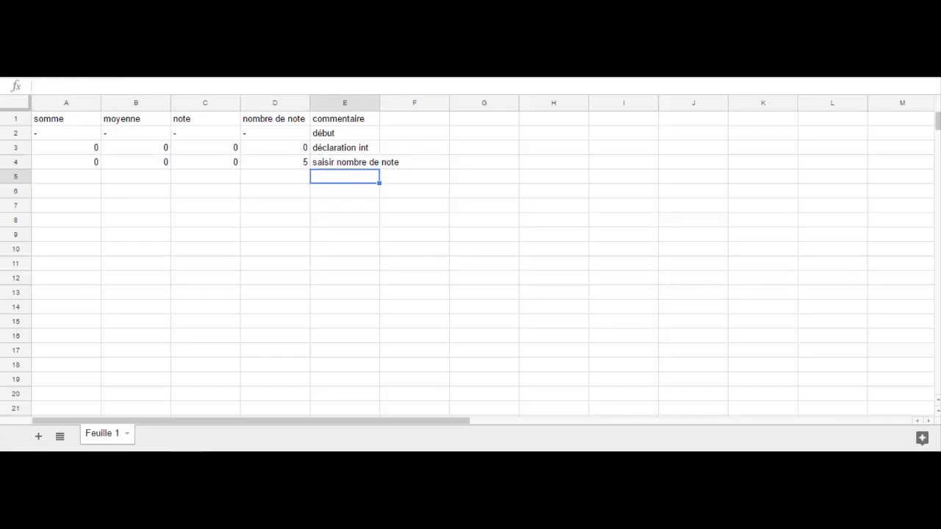
- Check the flowchart in draw.io, return to the spreadsheet and enter the comment "saisir note" in E5
key(alt+Tab)
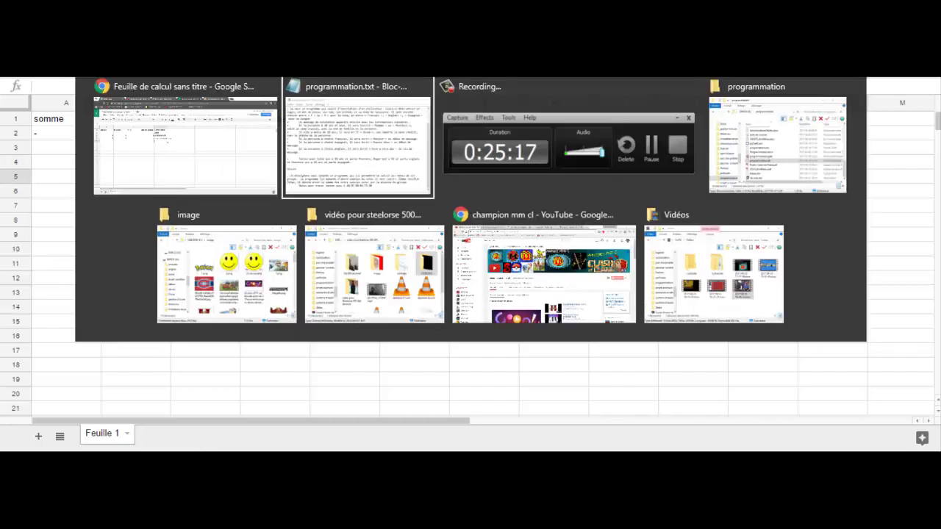
scroll(490, 239, down, 3)
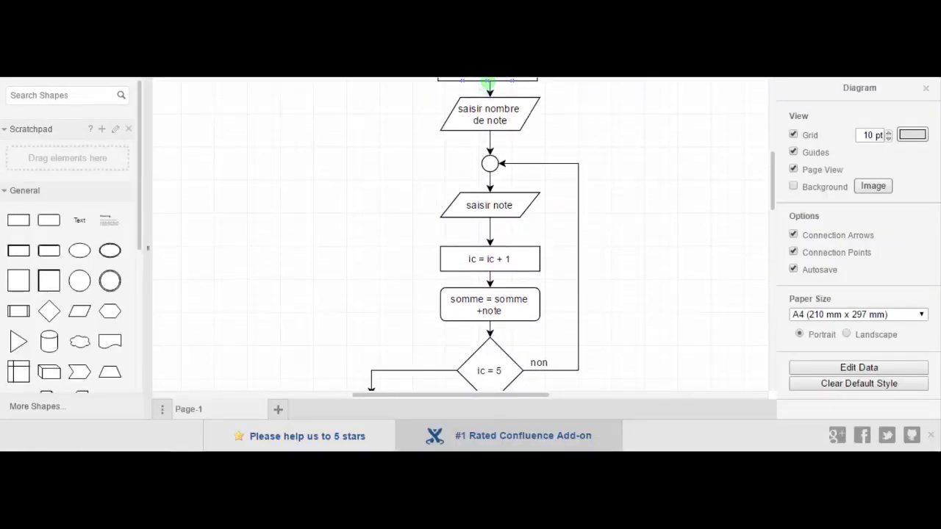
key(alt+Tab)
text(saisir)
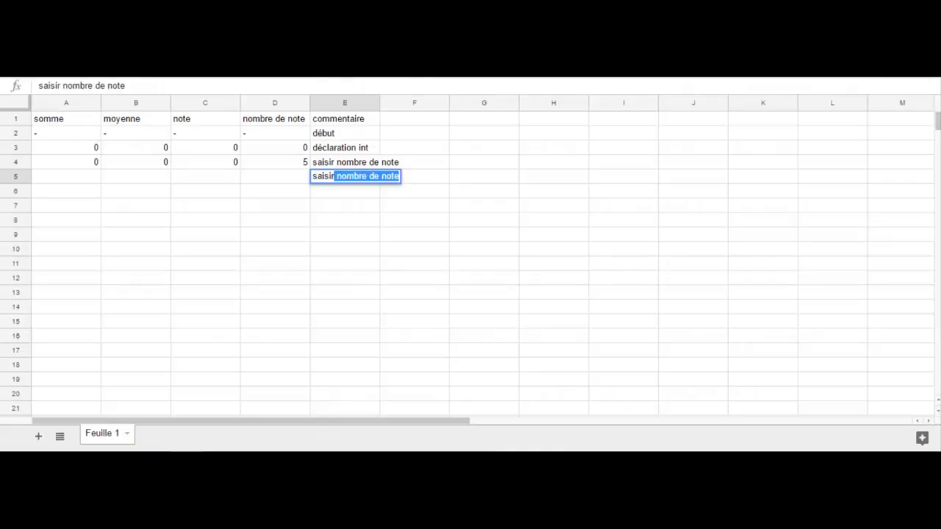
text( note)
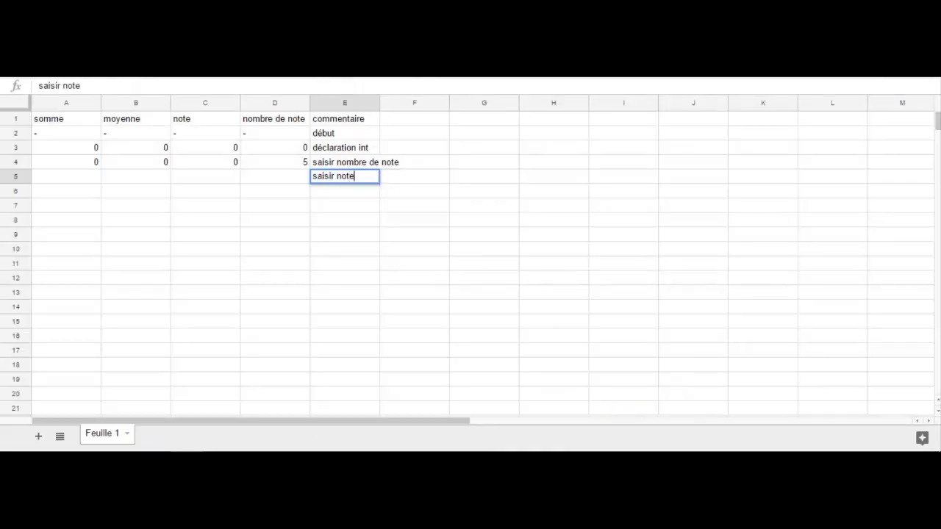
- Enter 0 for somme and moyenne in row 5
key(Left)
key(Left)
key(Left)
key(Left)
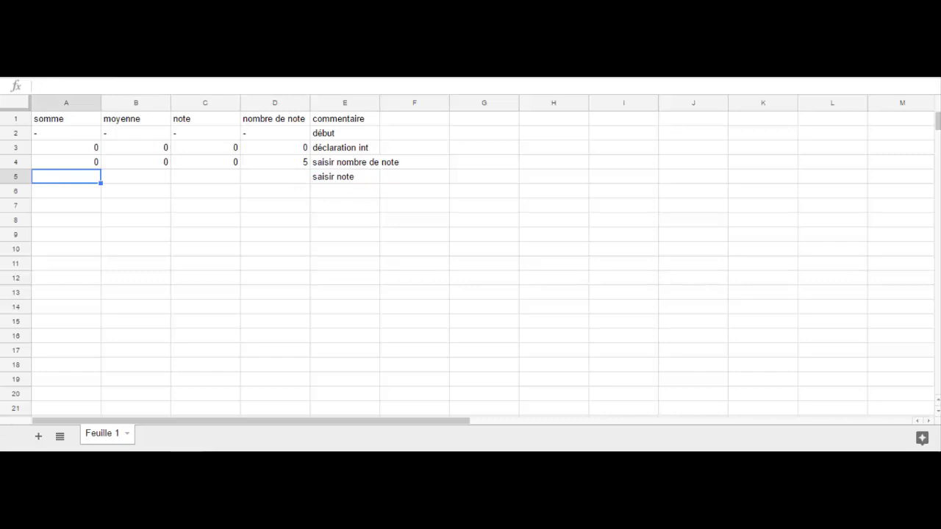
text(0)
key(Tab)
text(0)
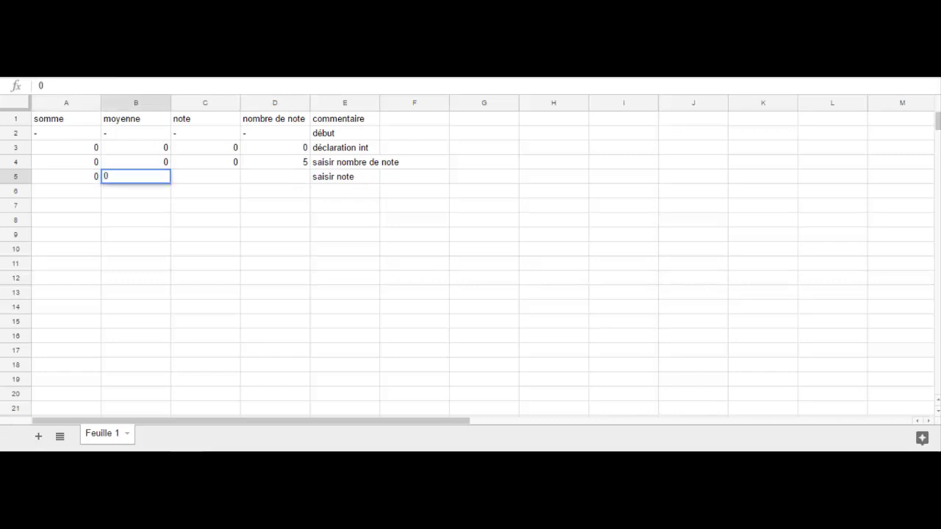
key(Tab)
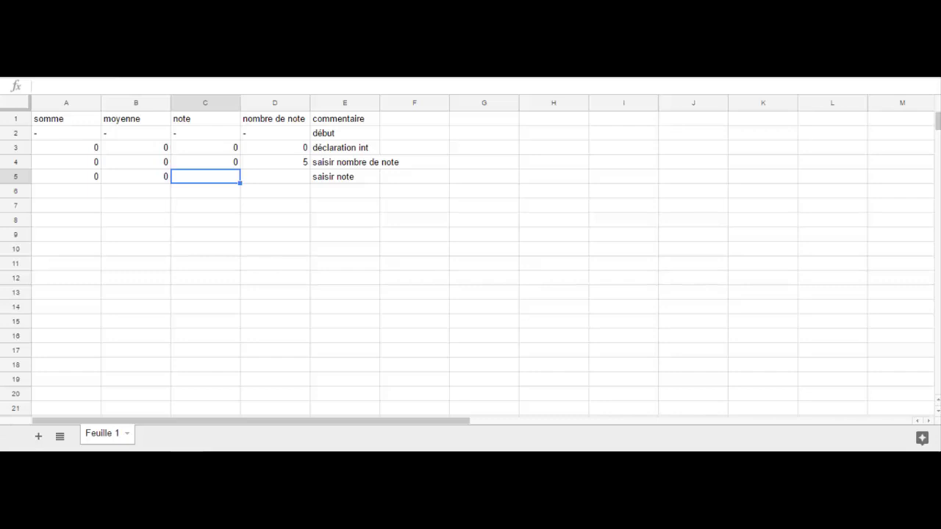
- Check the test grades in the exercise text, return to the spreadsheet and complete row 5 with note 40 and nombre de note 5
key(alt+Tab)
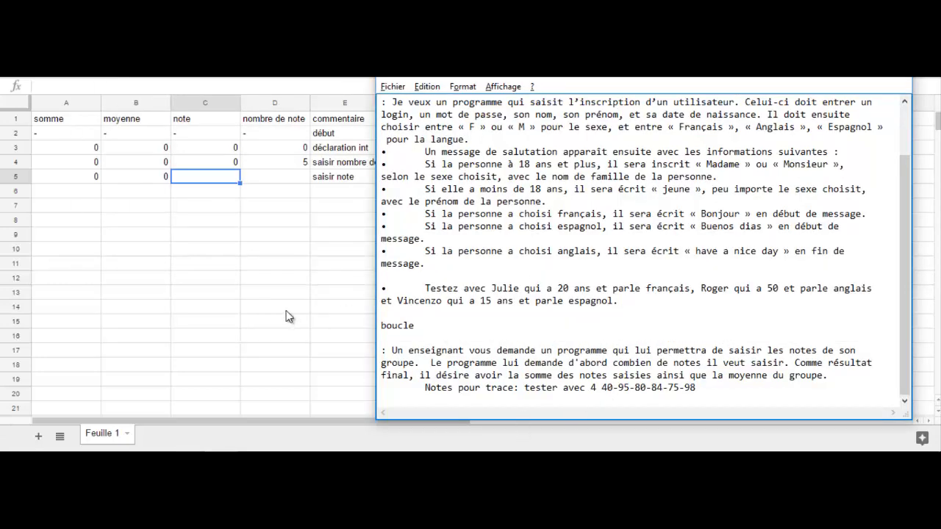
click(288, 309)
click(221, 179)
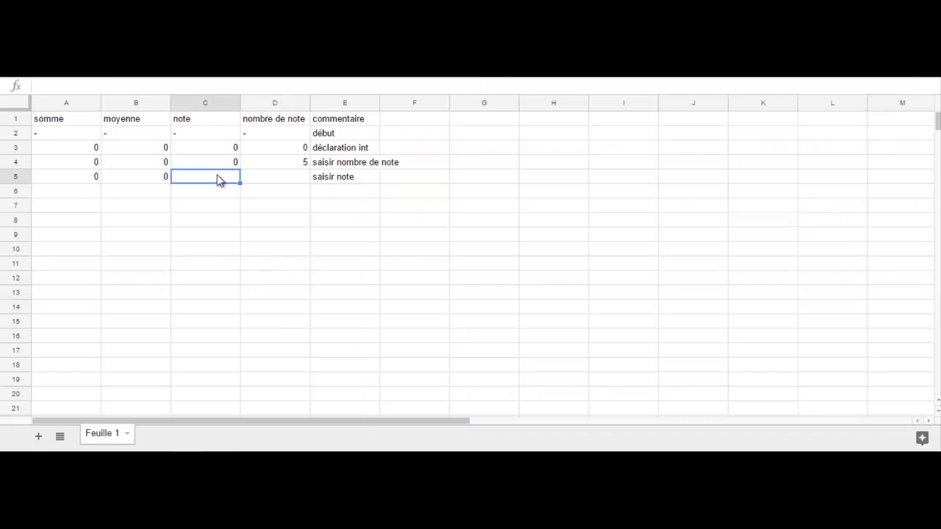
text(40)
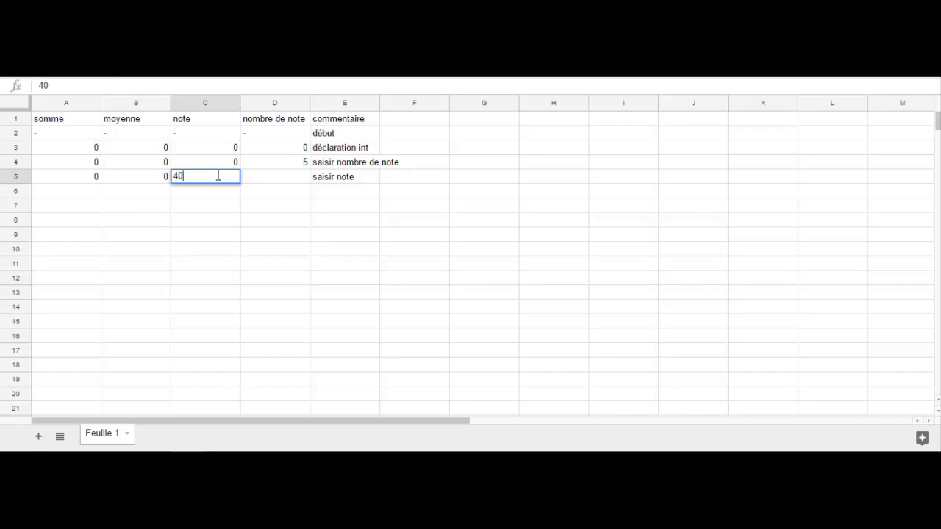
key(Tab)
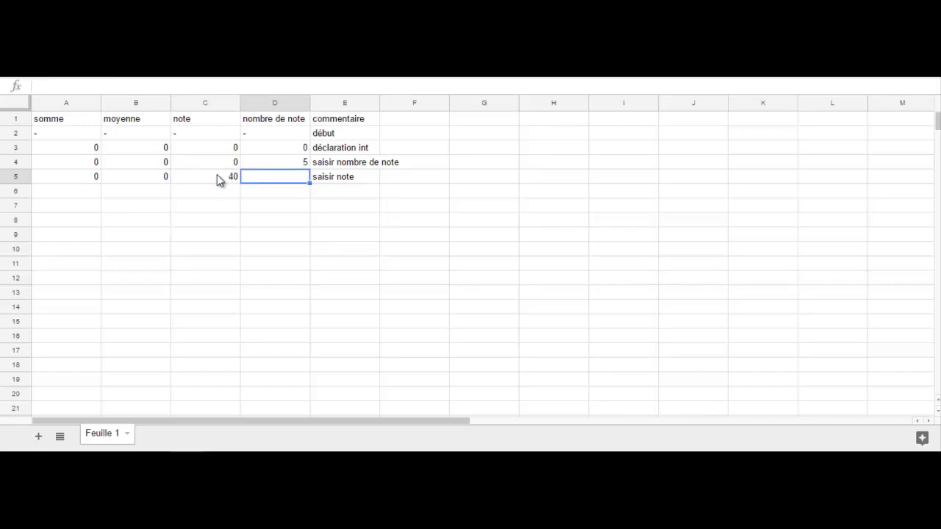
text(5)
key(Tab)
- Check the flowchart in draw.io, return to the spreadsheet and enter the comment "ic = ic +1" in E6
key(Down)
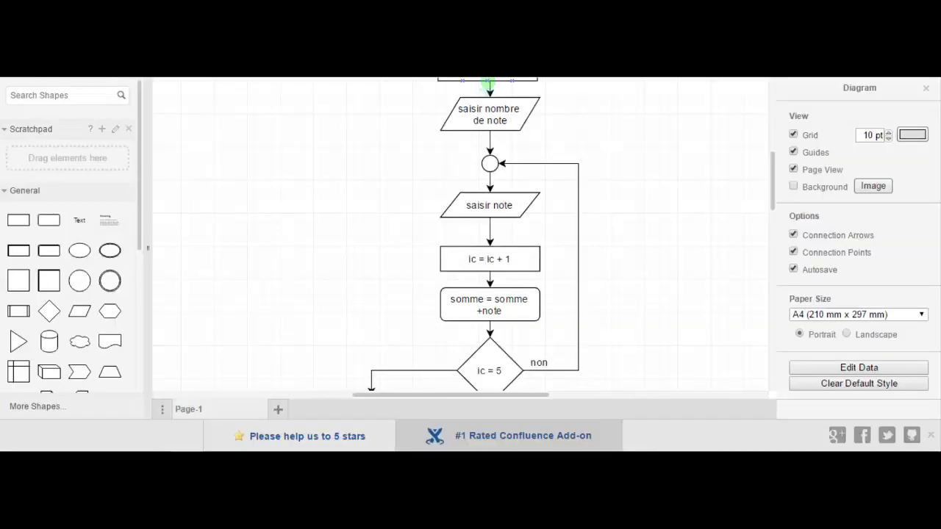
scroll(624, 202, down, 2)
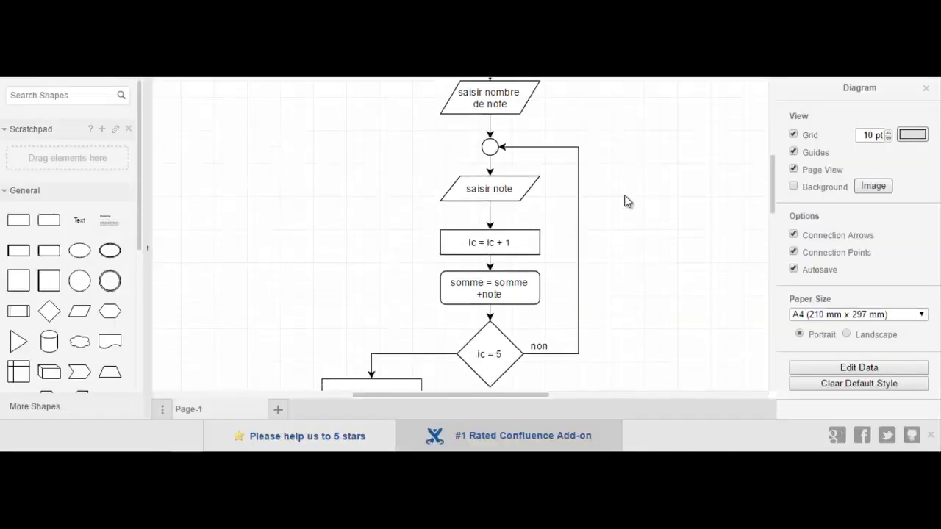
scroll(578, 210, up, 1)
scroll(525, 203, down, 1)
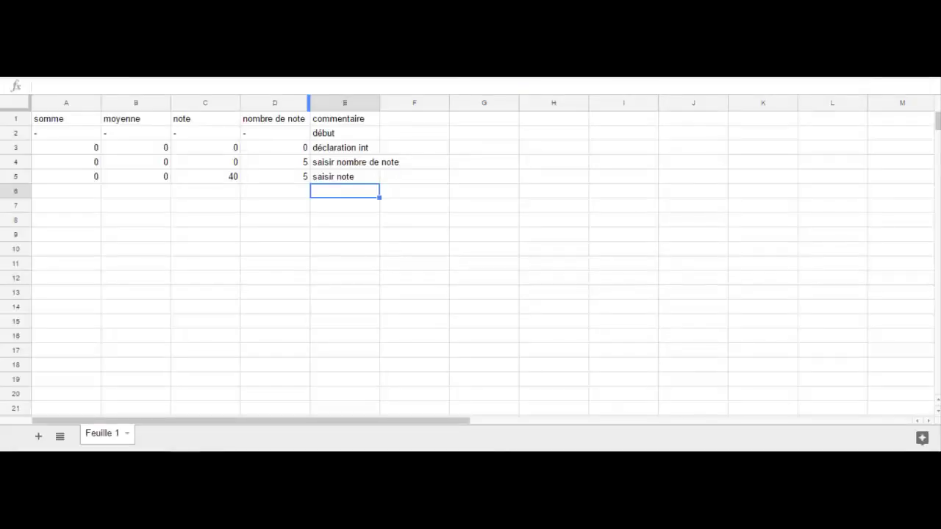
text(ic = ic +1)
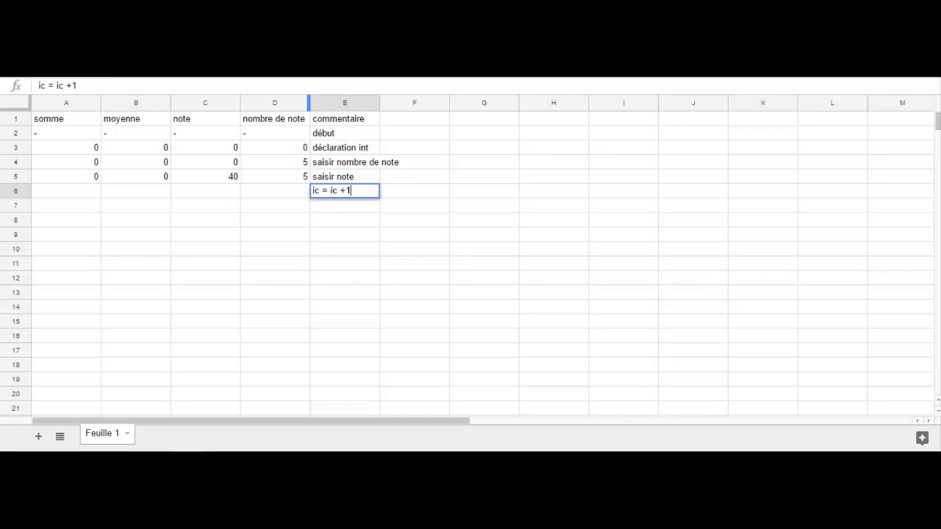
key(Left)
key(Left)
key(Left)
key(Left)
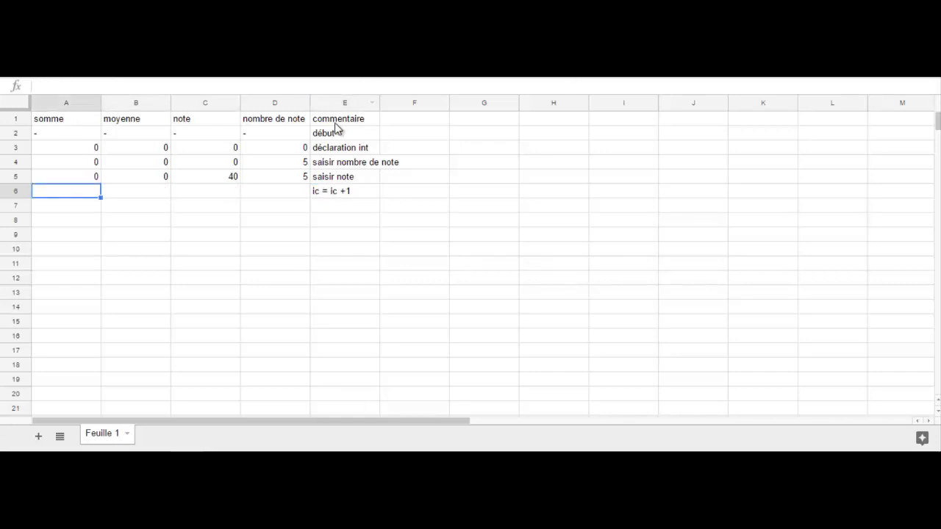
drag(339, 122, 364, 191)
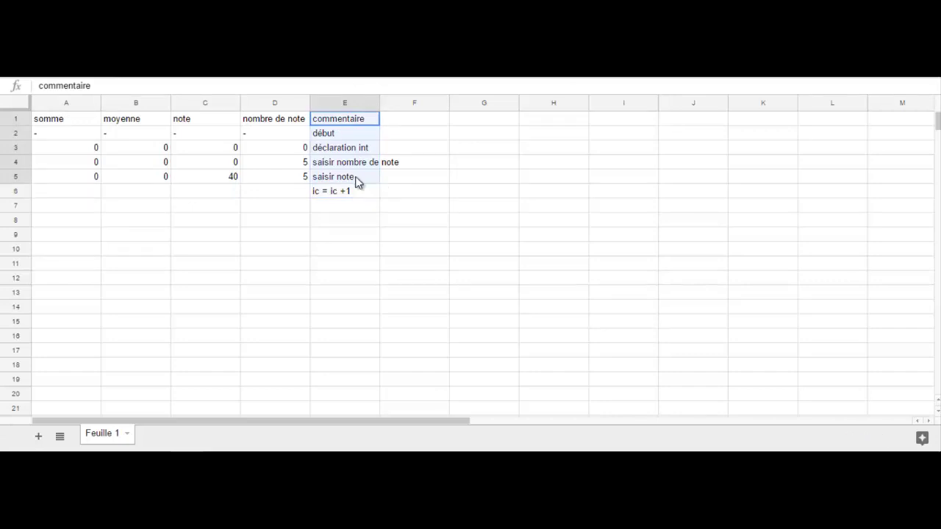
click(352, 121)
drag(364, 124, 383, 183)
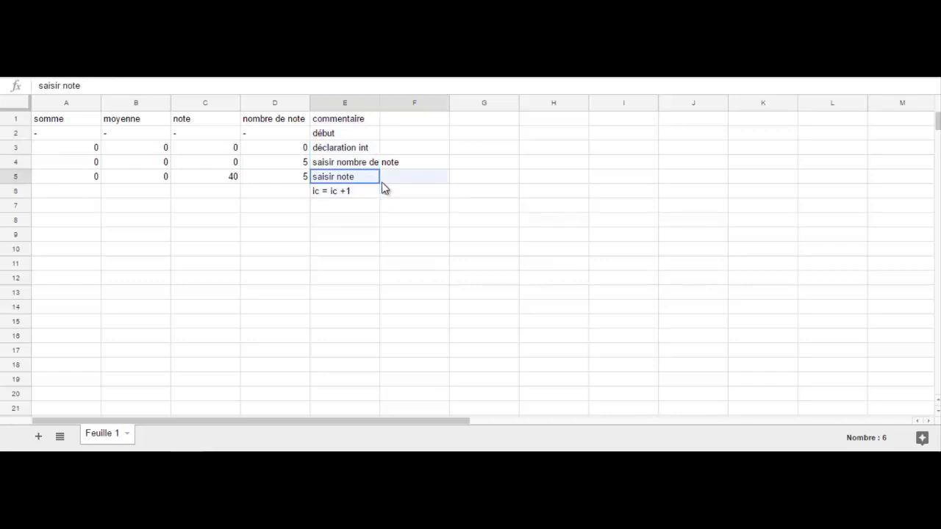
click(346, 122)
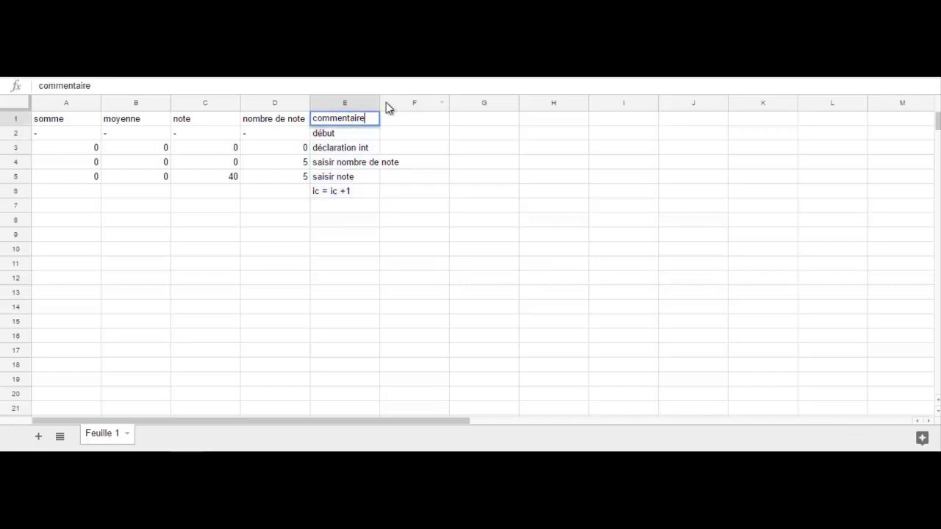
click(405, 137)
- Move the commentaire header and all its comments from column E to column F
click(363, 124)
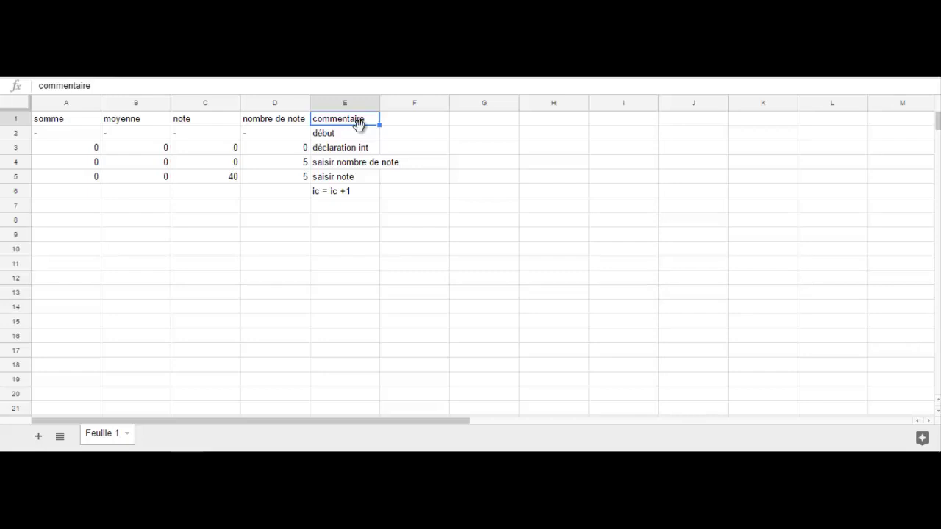
drag(357, 124, 397, 130)
click(354, 138)
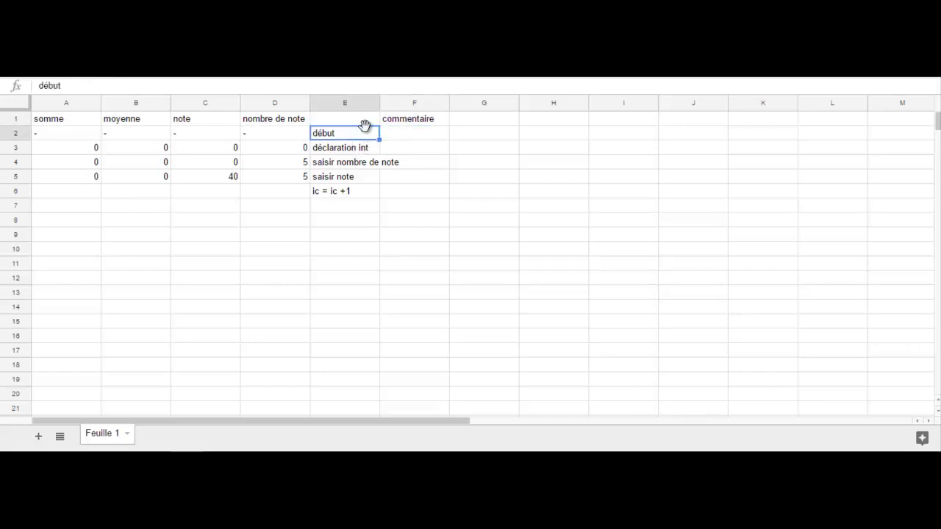
drag(363, 125, 400, 129)
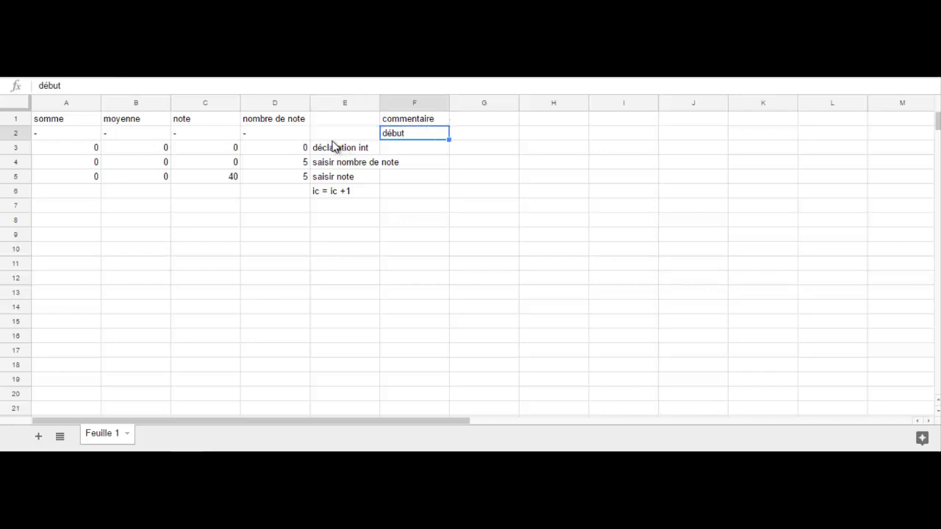
drag(341, 154, 346, 195)
drag(344, 138, 387, 152)
click(341, 118)
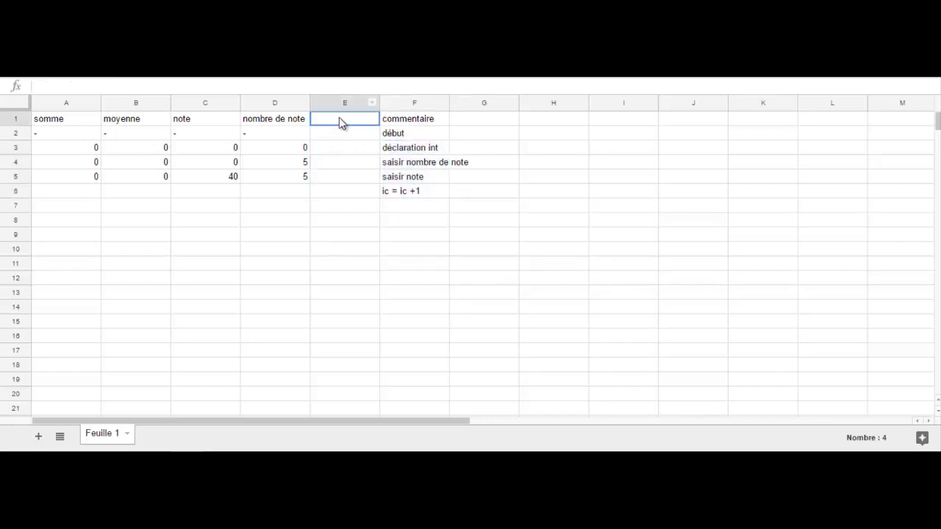
text(com)
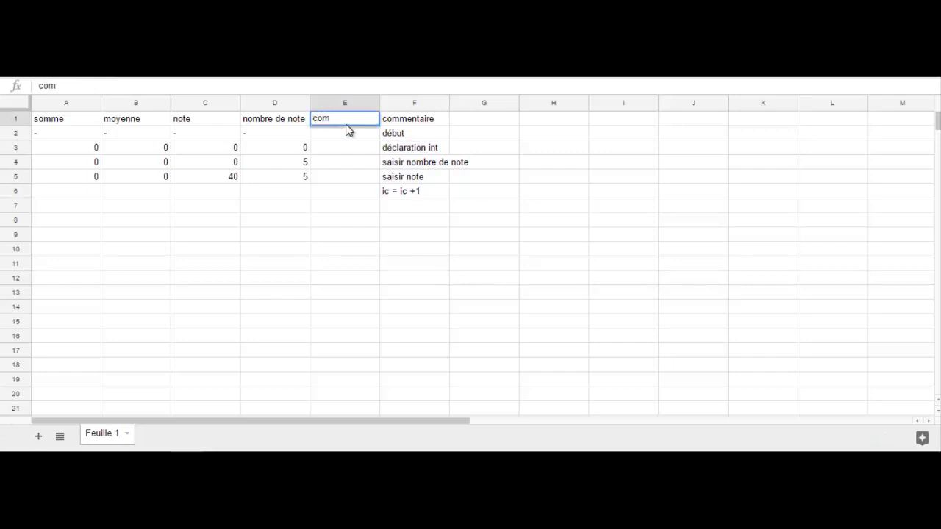
key(BackSpace)
key(BackSpace)
key(BackSpace)
- Move the nombre de note header and values from column D to column E, and enter the header "compteur" in D1
drag(280, 122, 300, 181)
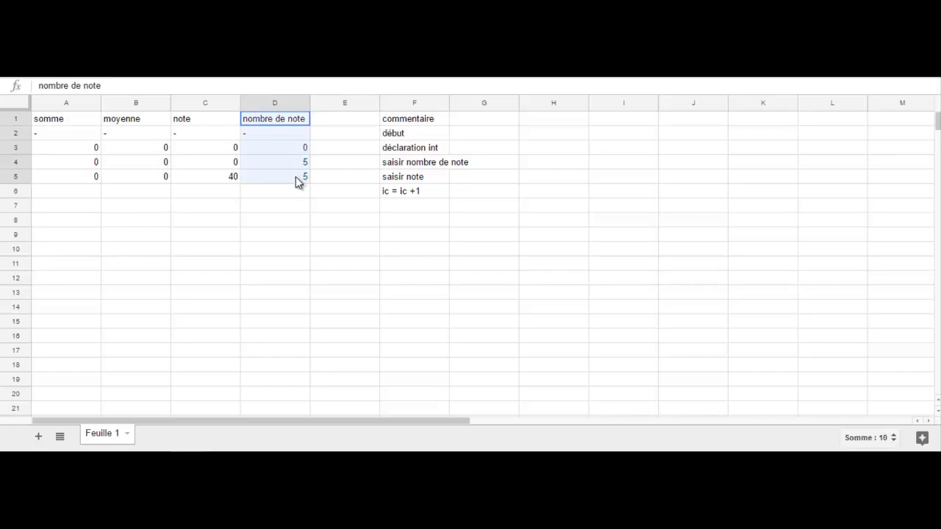
drag(293, 111, 312, 121)
click(286, 126)
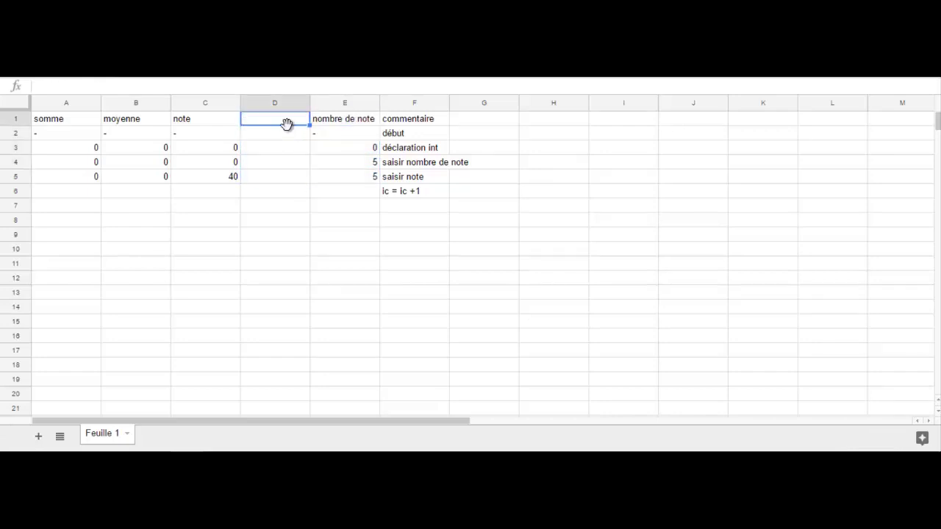
text(compte)
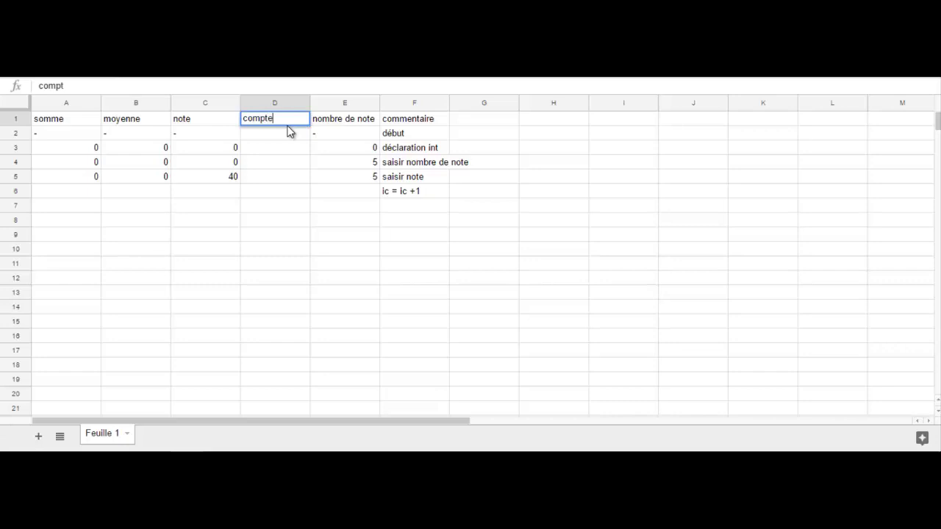
text(ur)
- Fill the compteur column with "-" in D2 and 0 in D3 to D5
click(299, 136)
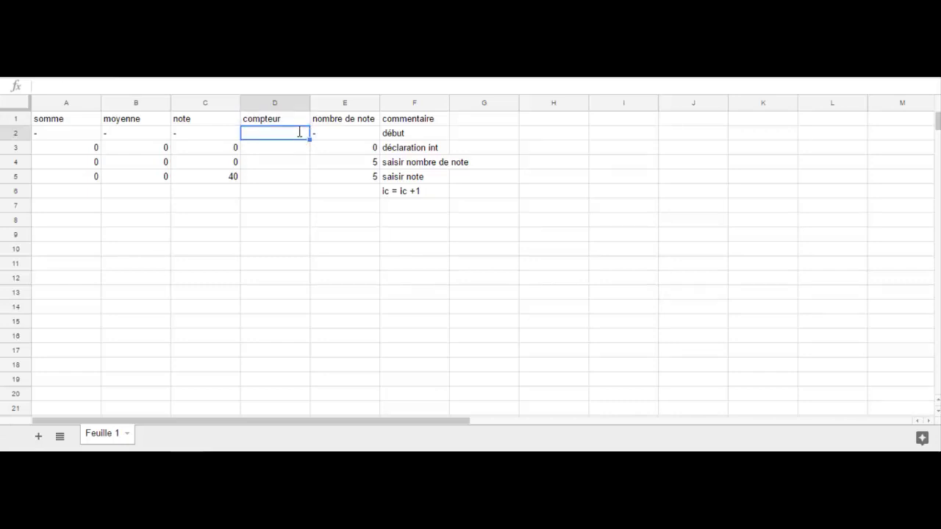
text(-)
key(Return)
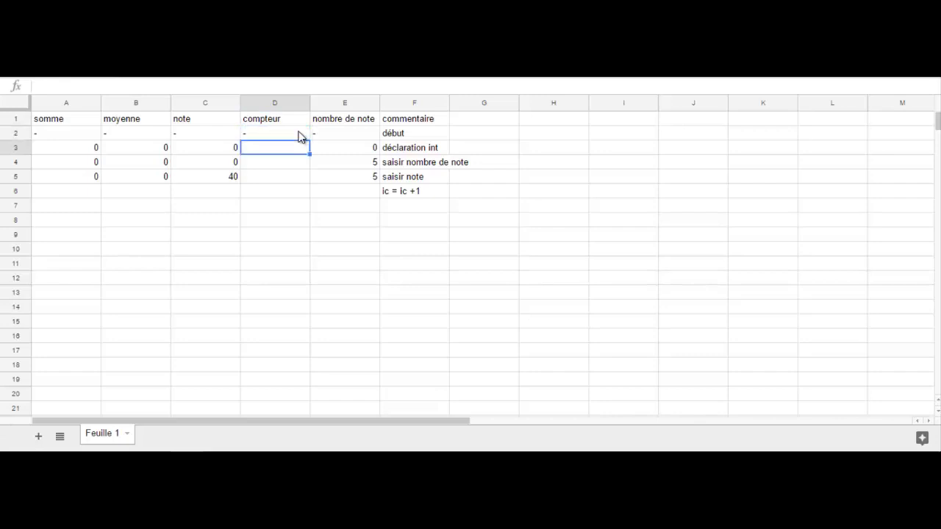
text(0)
key(Return)
text(0)
key(Return)
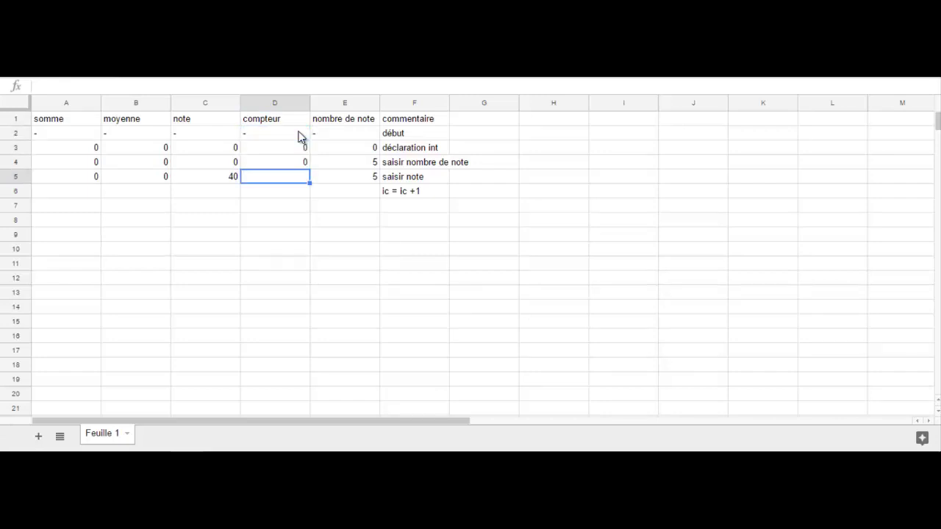
text(0)
key(Return)
- Complete row 6 with 0 for somme and moyenne, 40 for note, 1 for compteur and 5 for nombre de note
key(Left)
key(Left)
key(Left)
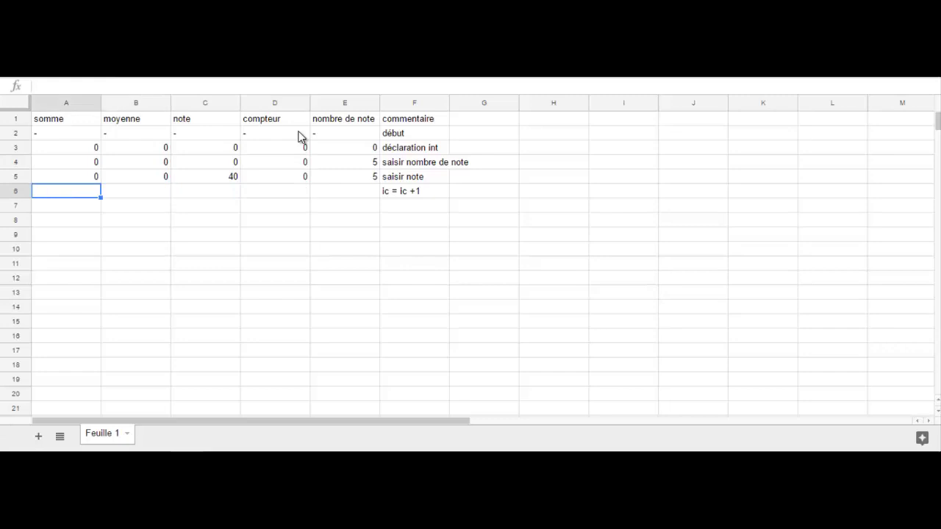
text(0)
key(Tab)
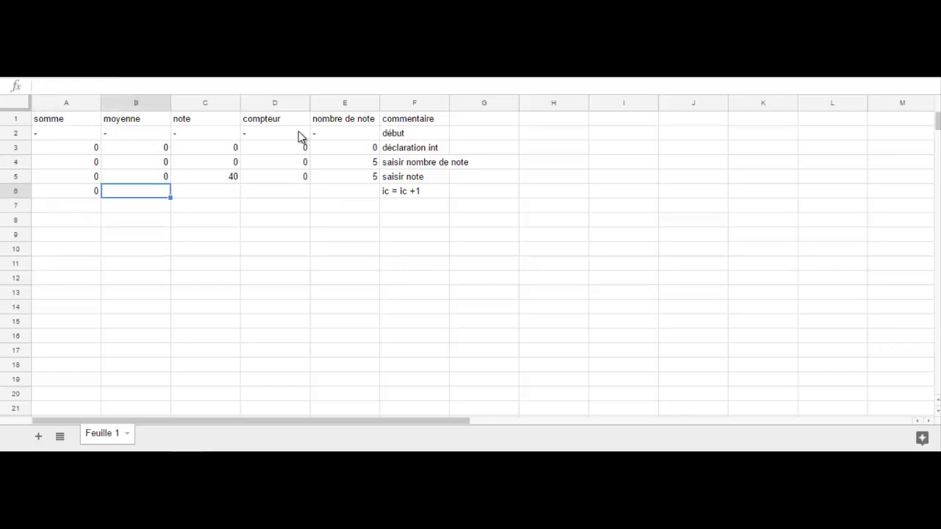
text(0)
key(Tab)
text(40)
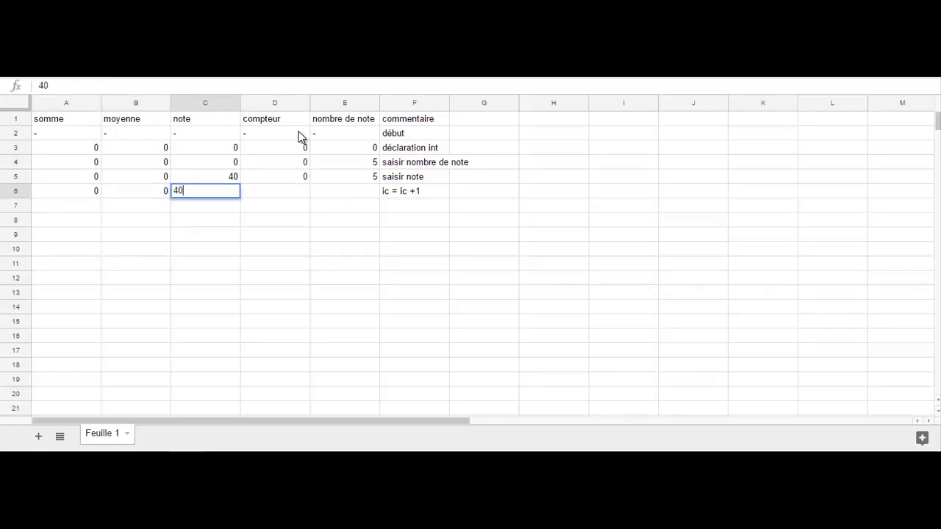
key(Tab)
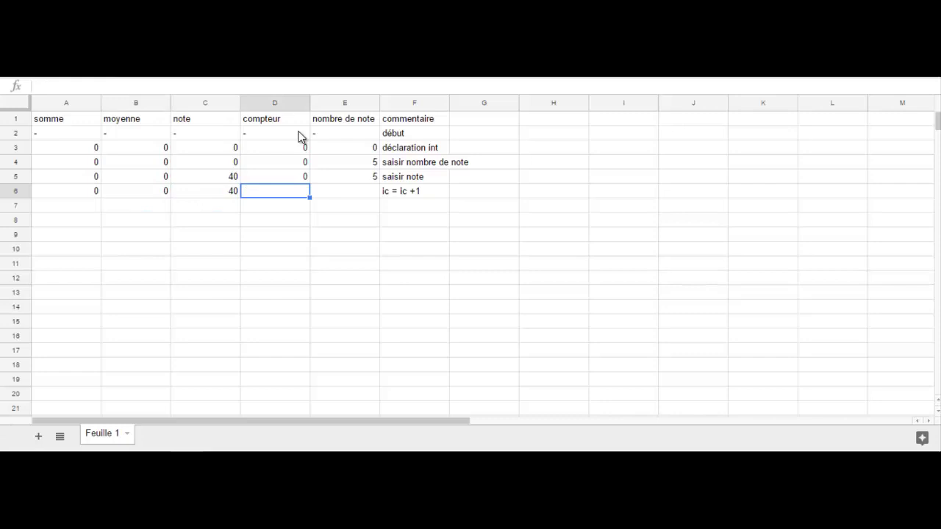
text(1)
key(Tab)
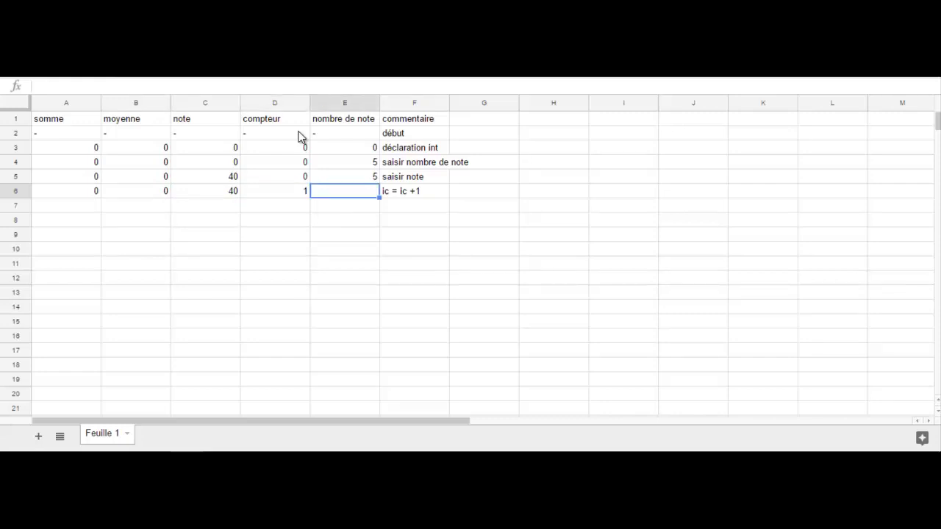
text(5)
key(Tab)
- Check the exercise notes and the flowchart for the operation that follows ic = ic + 1
key(Down)
key(alt+Tab)
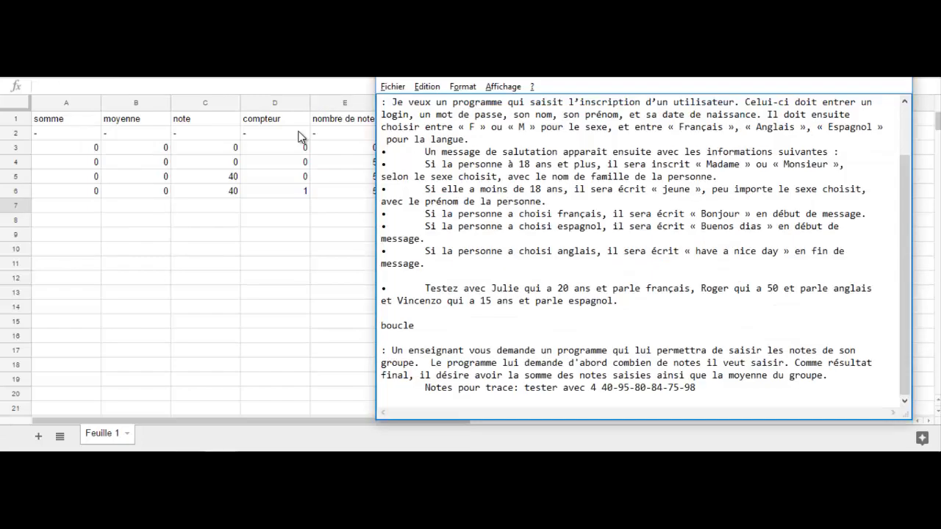
key(alt+Tab)
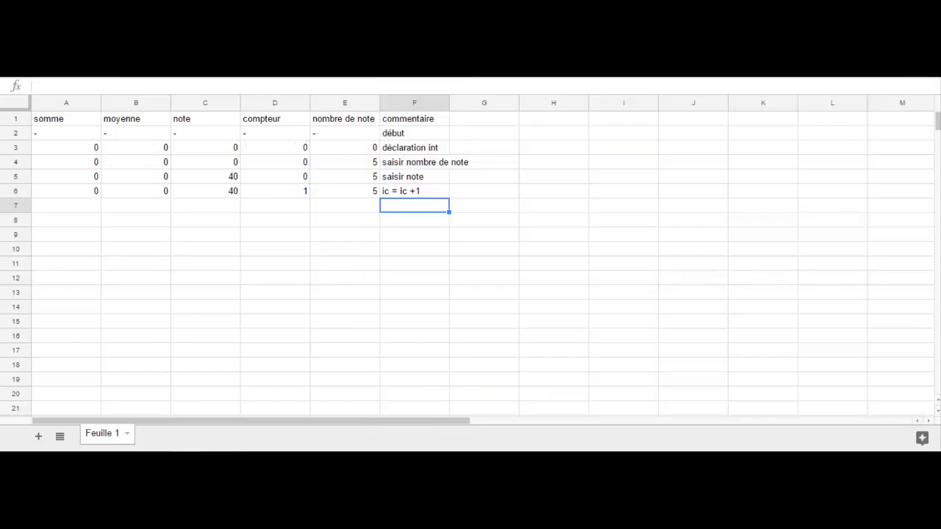
key(alt+Tab)
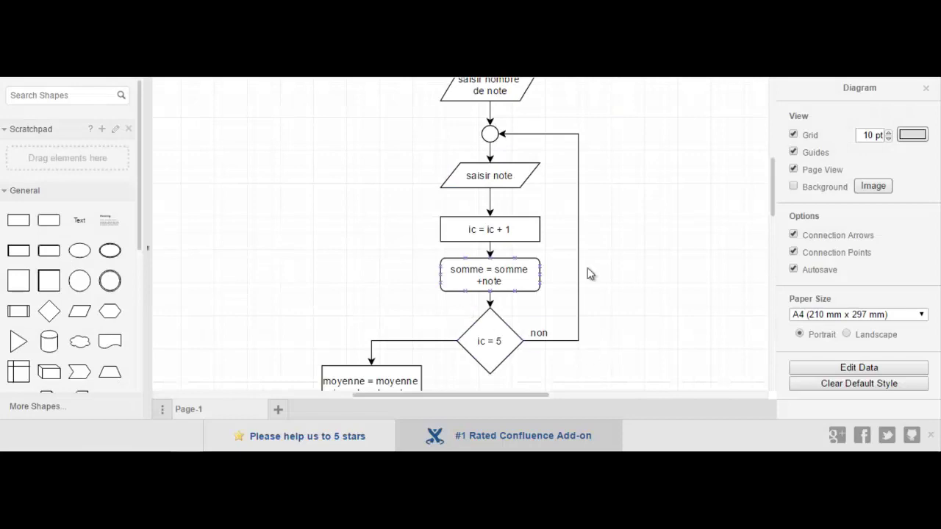
key(alt+Tab)
key(alt+Tab)
key(alt+Tab)
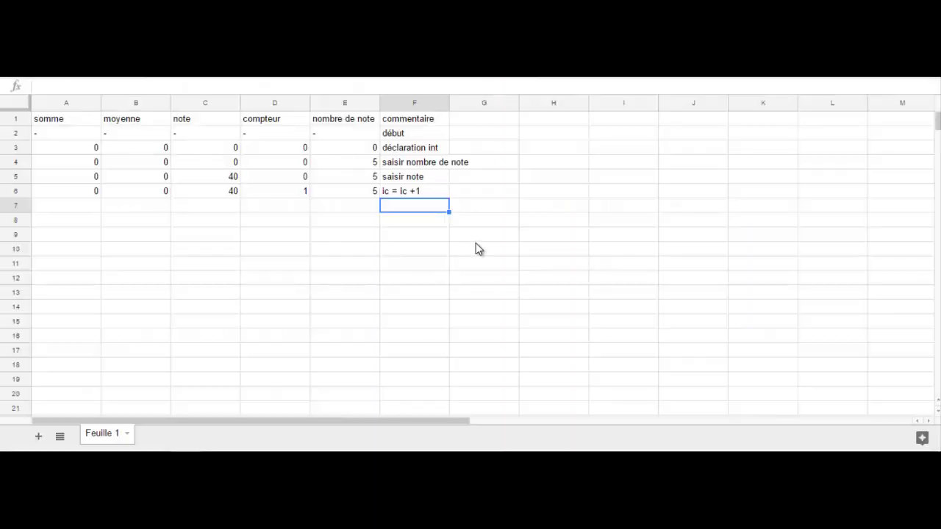
text(somme)
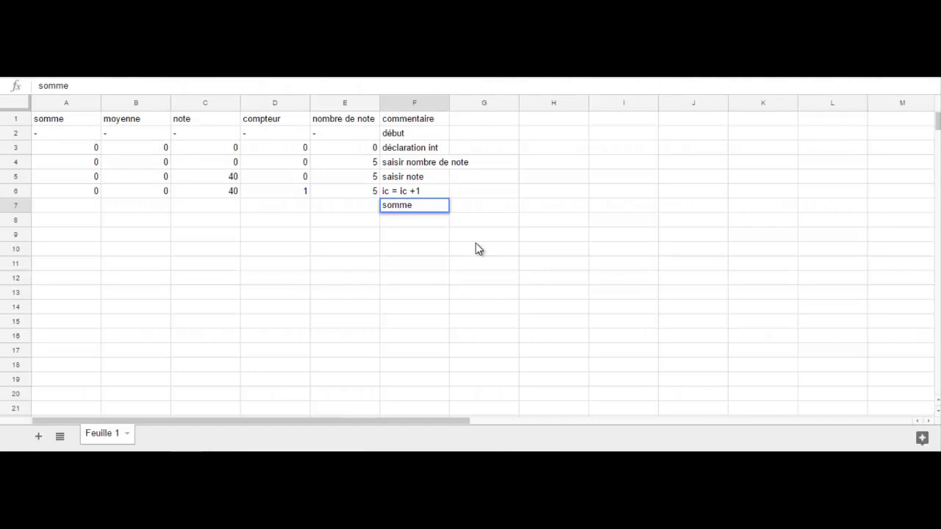
text( = somme)
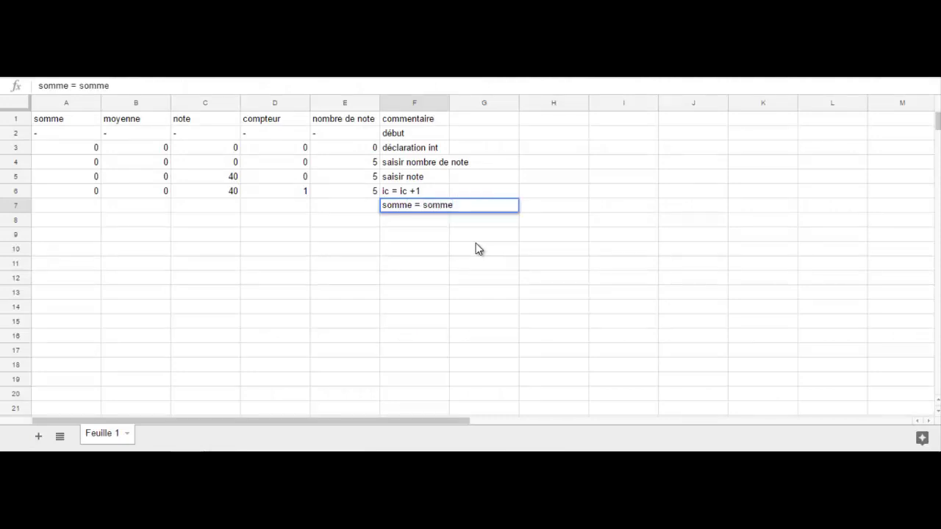
text( + 1)
key(BackSpace)
text(1)
key(Tab)
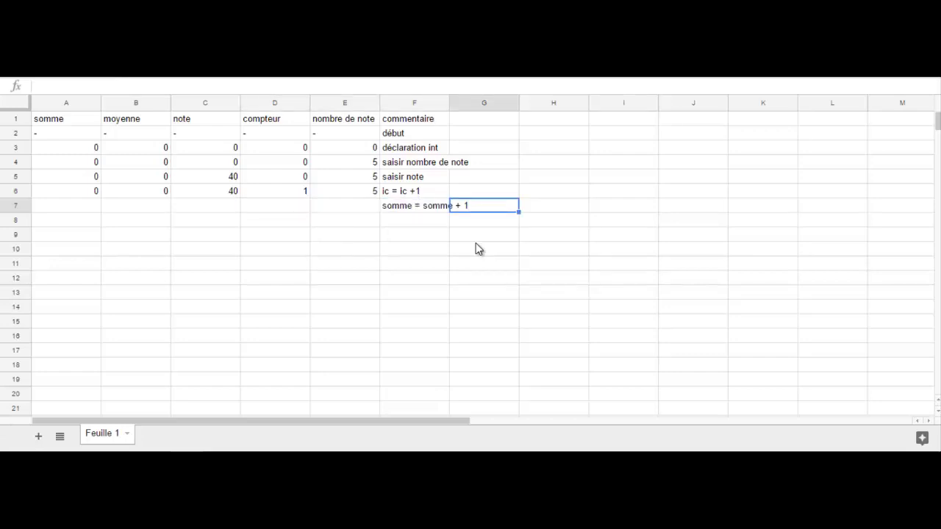
- Enter the comment "somme = somme + note" in F7 for the flowchart's summing operation
key(Left)
text(somme = somme + note)
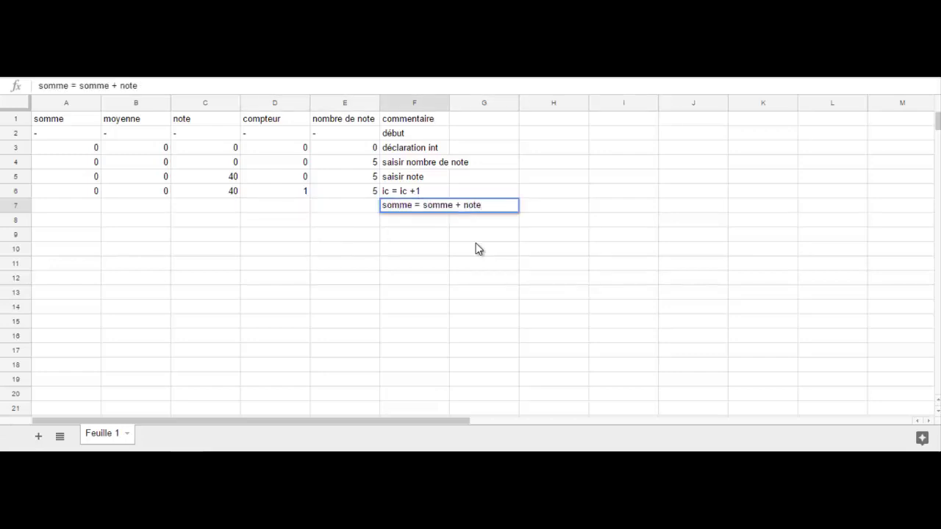
key(Left)
- Fill row 7 with 40 for somme and 0 for moyenne
key(Left)
key(Left)
key(Left)
key(Left)
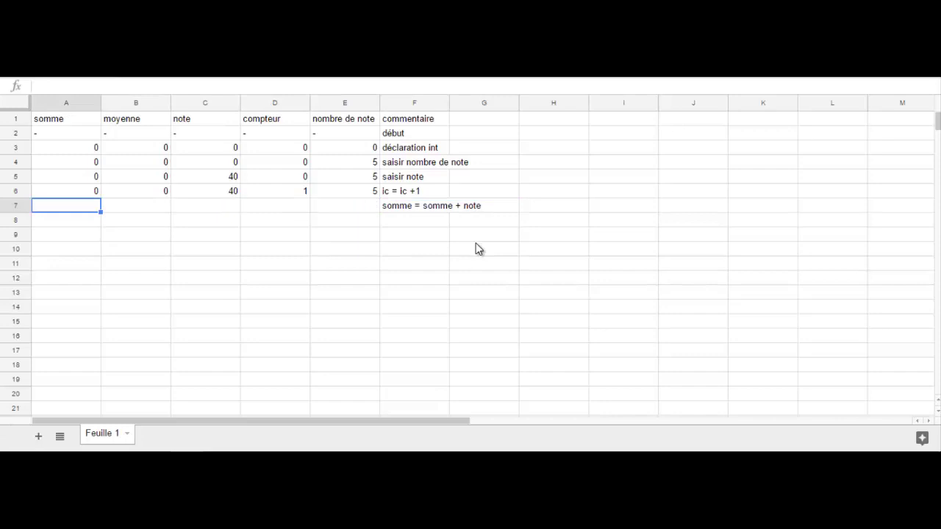
text(0)
key(Tab)
text(0)
key(Tab)
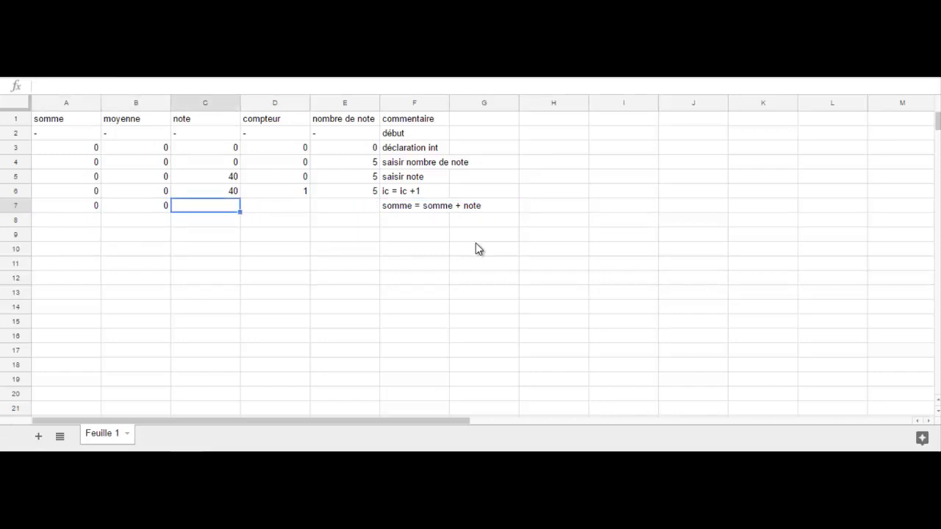
key(Left)
key(Left)
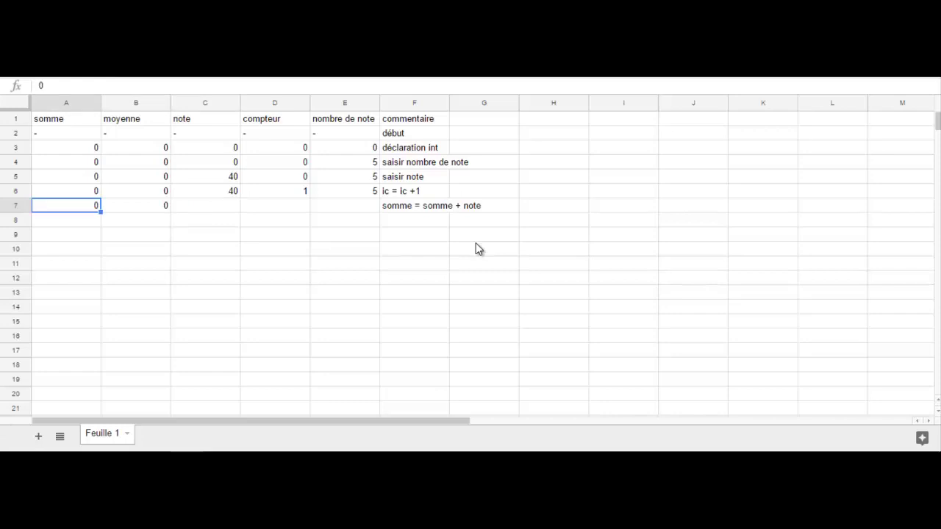
text(40)
key(Tab)
- Complete row 7 with 40 for note, 1 for compteur and 5 for nombre de note
key(Tab)
key(Tab)
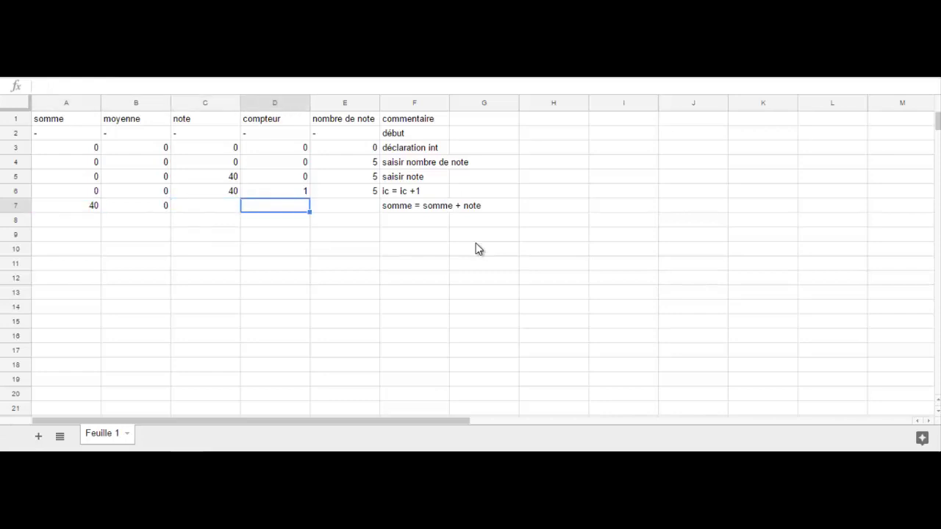
key(Left)
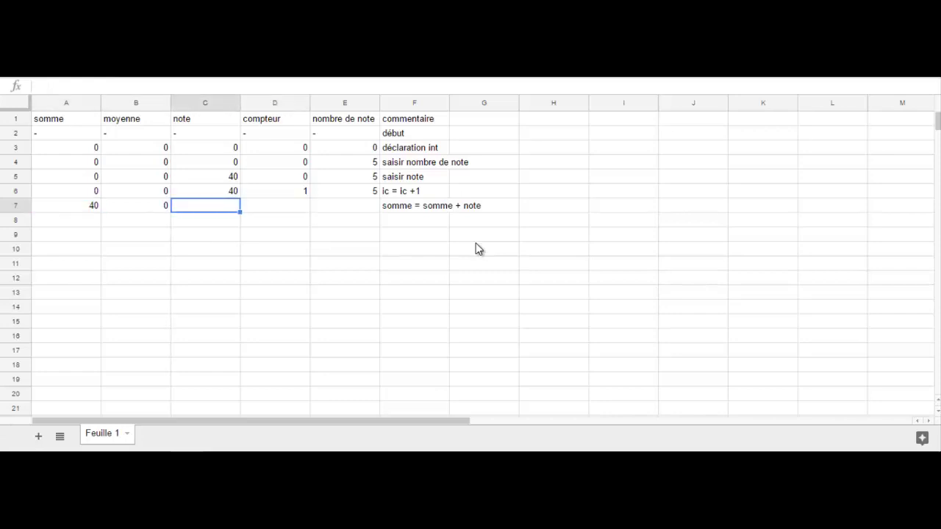
text(40)
key(Tab)
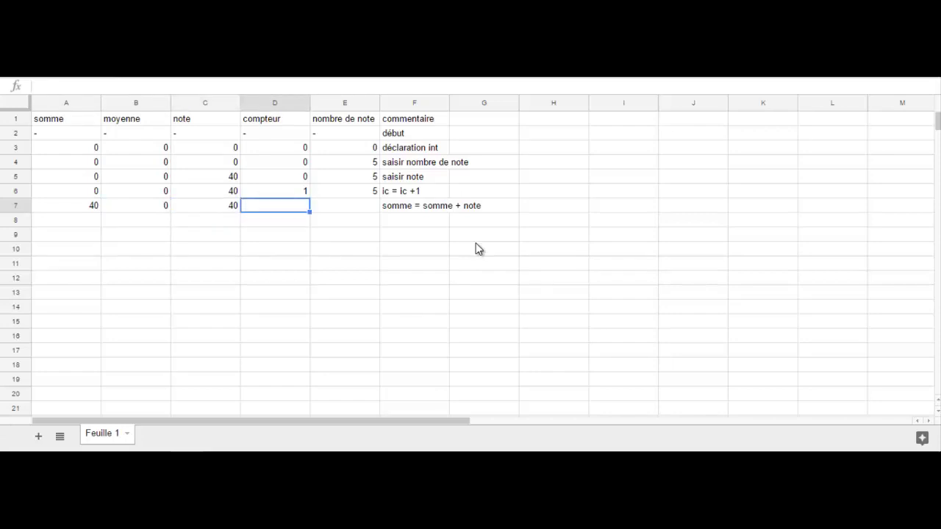
text(1)
key(Tab)
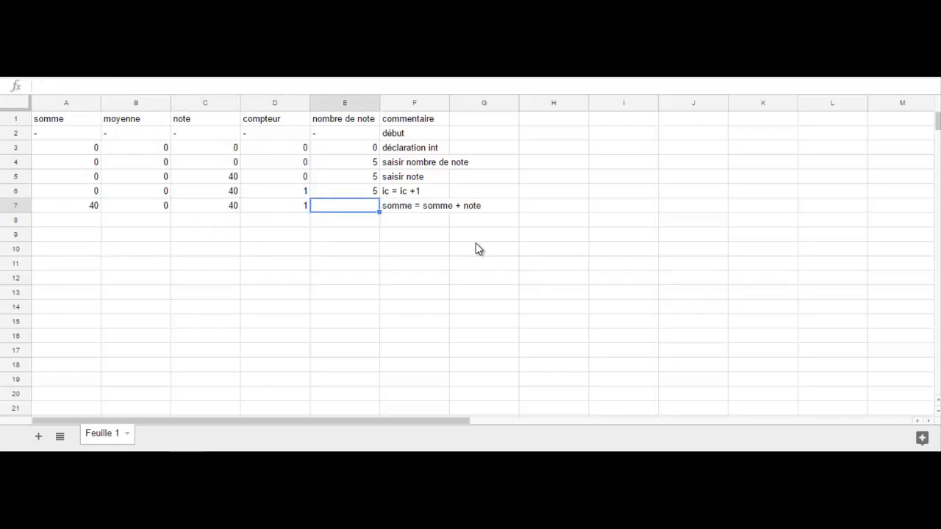
text(5)
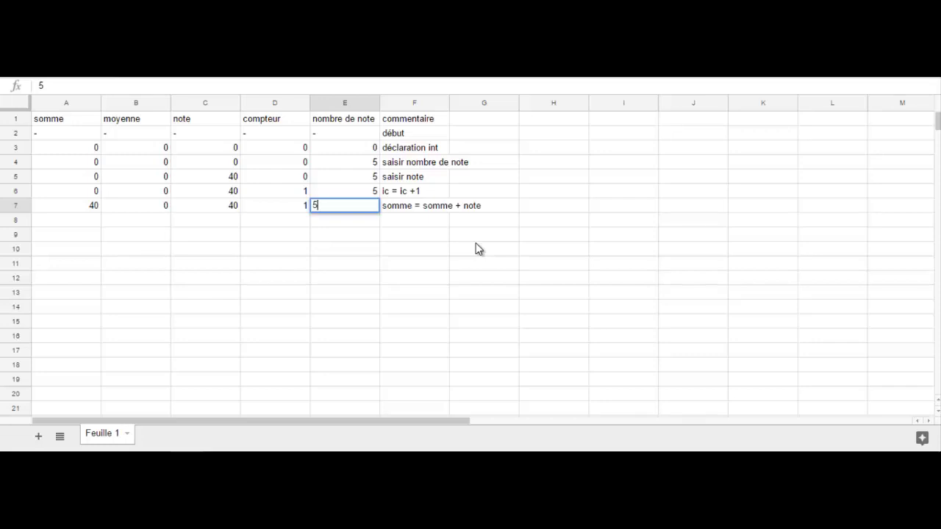
key(Return)
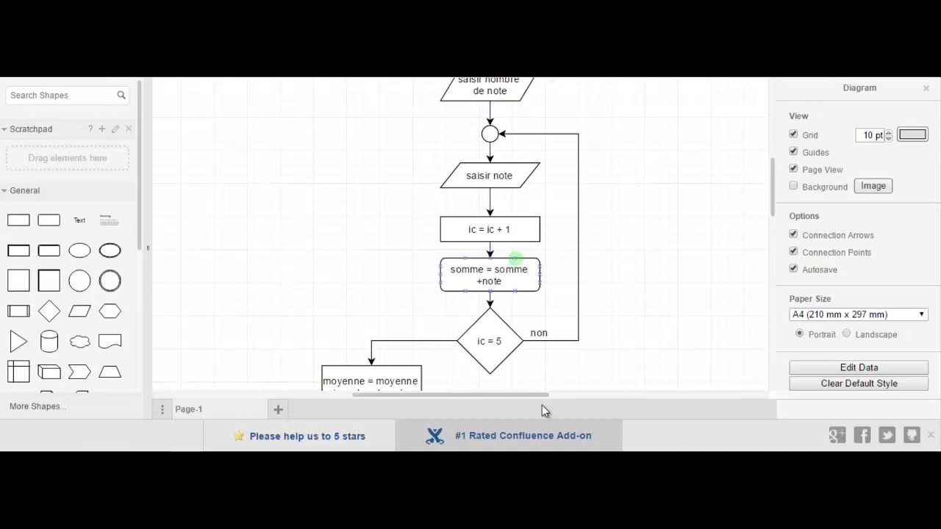
- Check the flowchart's decision after the sum and enter the comment "ic = 5" in F8
scroll(487, 294, down, 3)
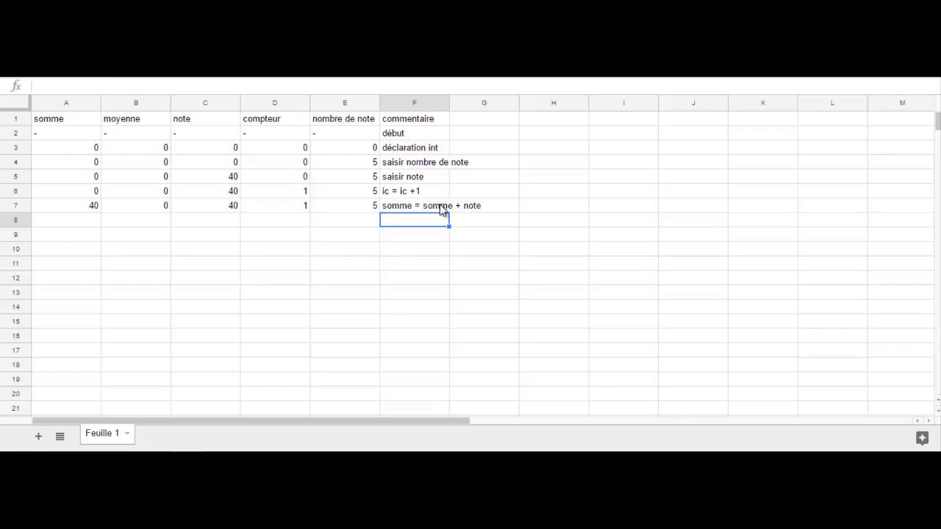
text(ic)
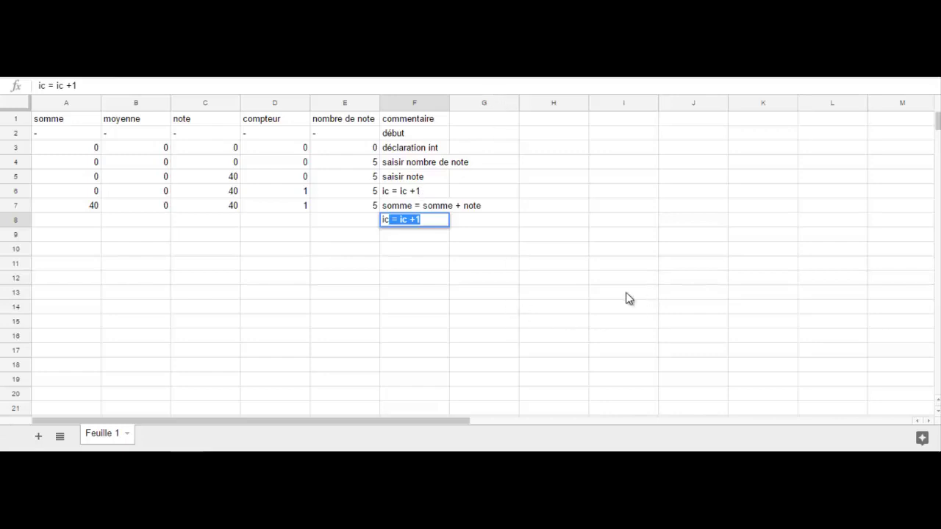
text(= 5)
key(Left)
- Fill row 8 with 40 for somme and 0 for moyenne
key(Left)
key(Left)
key(Left)
key(Left)
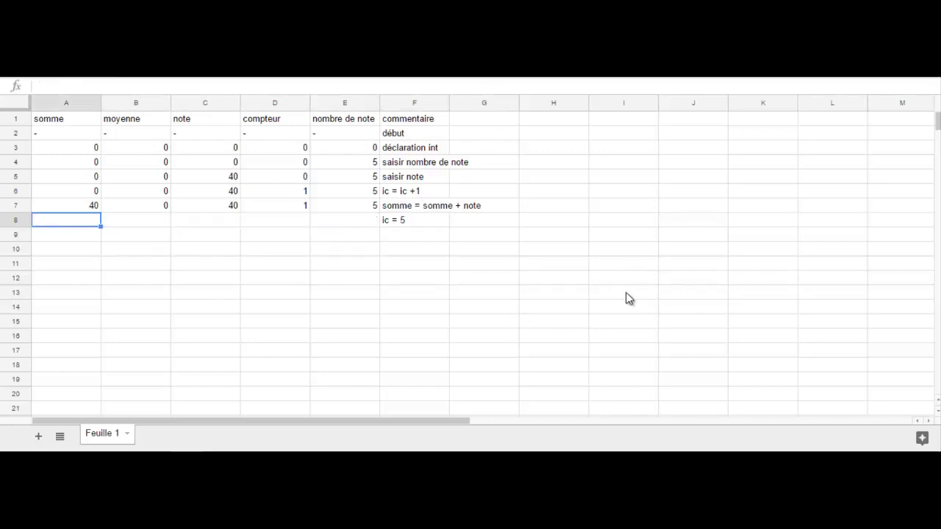
text(40)
key(Right)
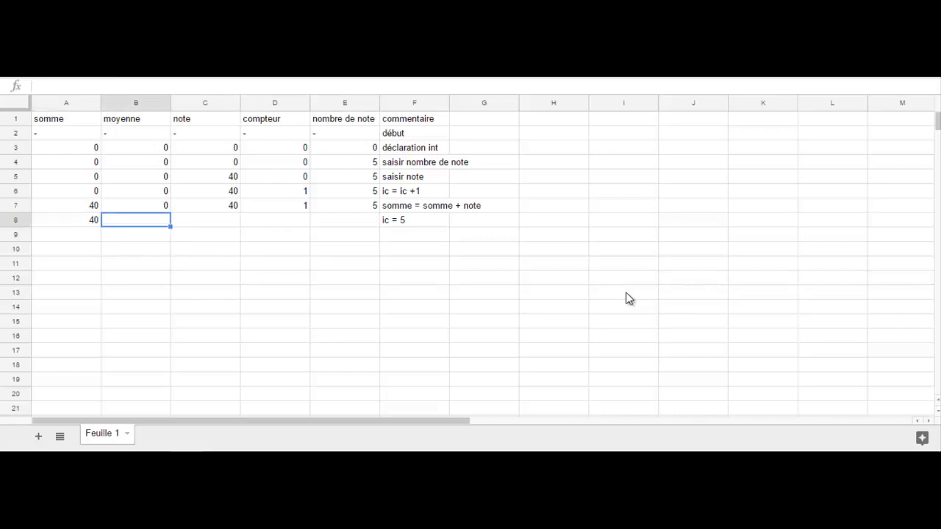
text(0)
key(Right)
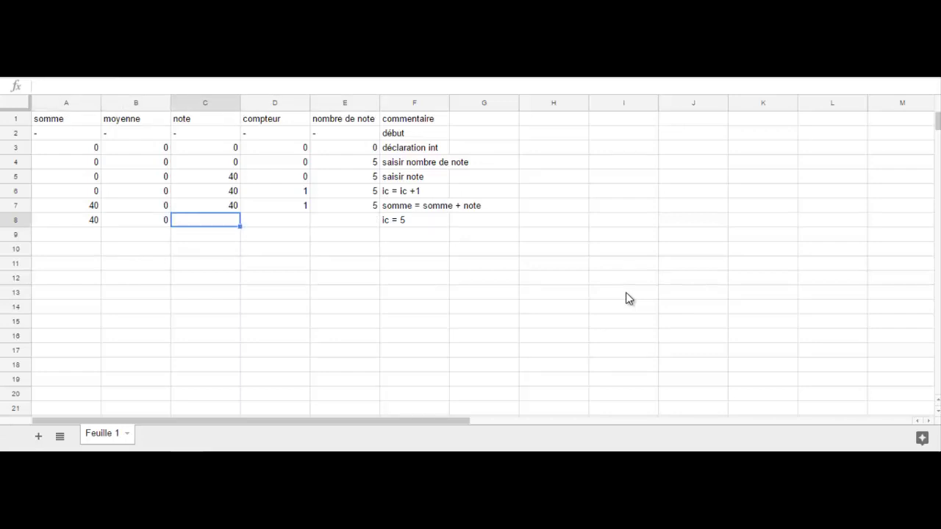
- Complete row 8 with 40 for note, 1 for compteur and 5 for nombre de note
text(40)
key(Right)
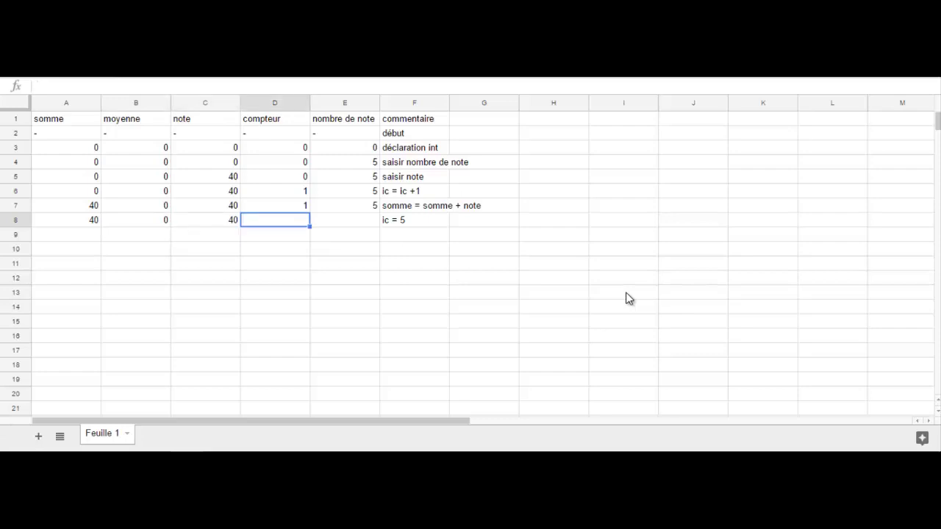
text(1)
key(Right)
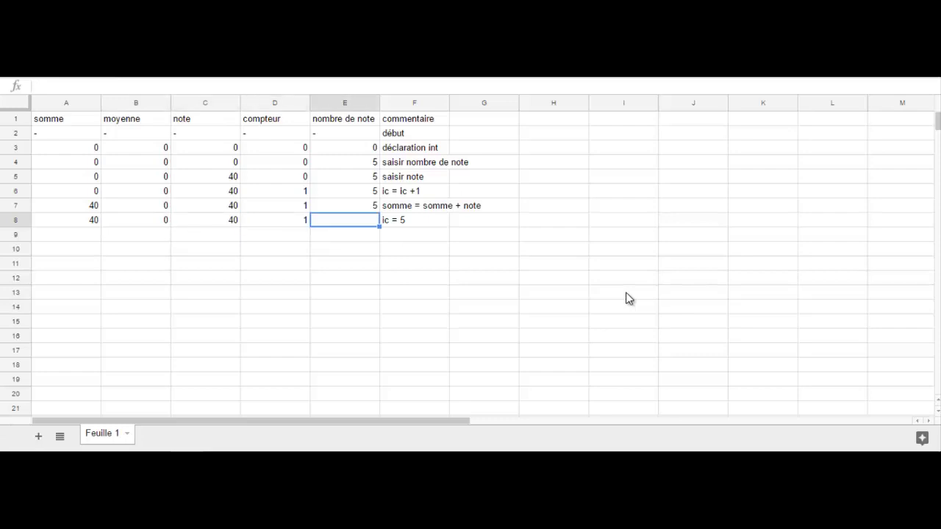
text(5)
key(Left)
key(Right)
key(Right)
key(Down)
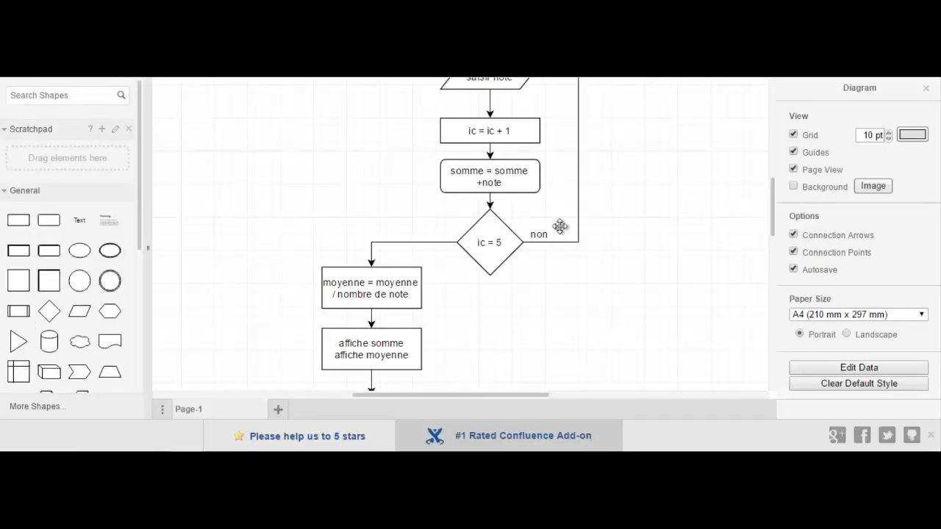
- Follow the flowchart's non branch back to the grade input and enter the comment "saisi note" in F9
scroll(562, 228, up, 2)
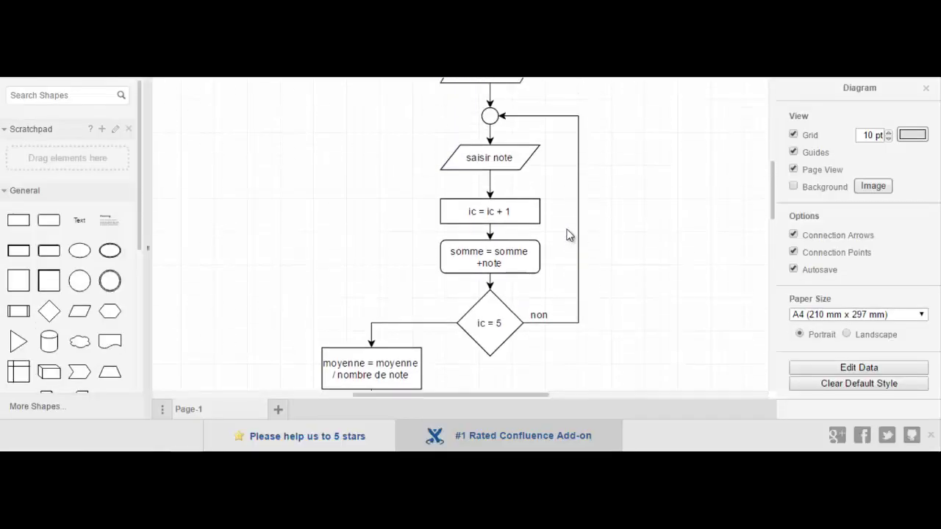
scroll(568, 234, up, 1)
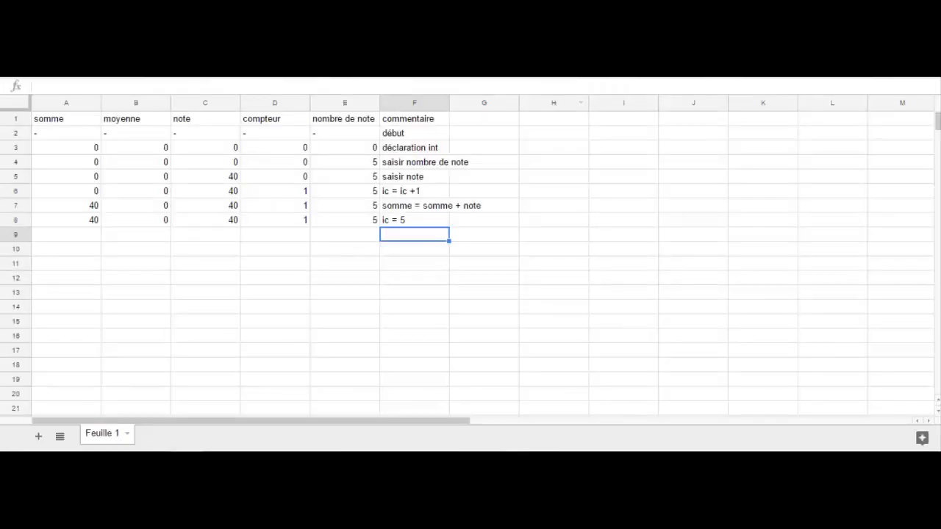
text(saisi )
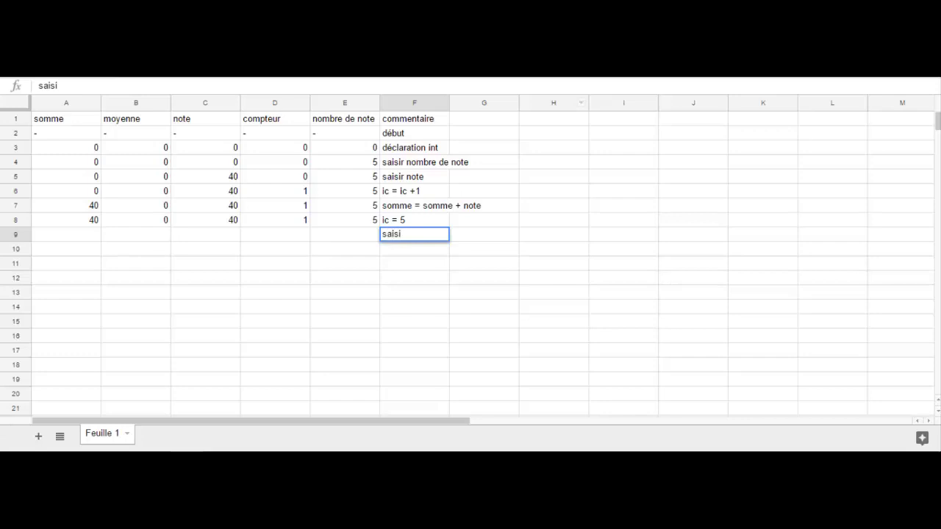
text(note)
key(Left)
- Fill row 9 with 40 for somme and 0 for moyenne
key(Left)
key(Left)
key(Left)
key(Left)
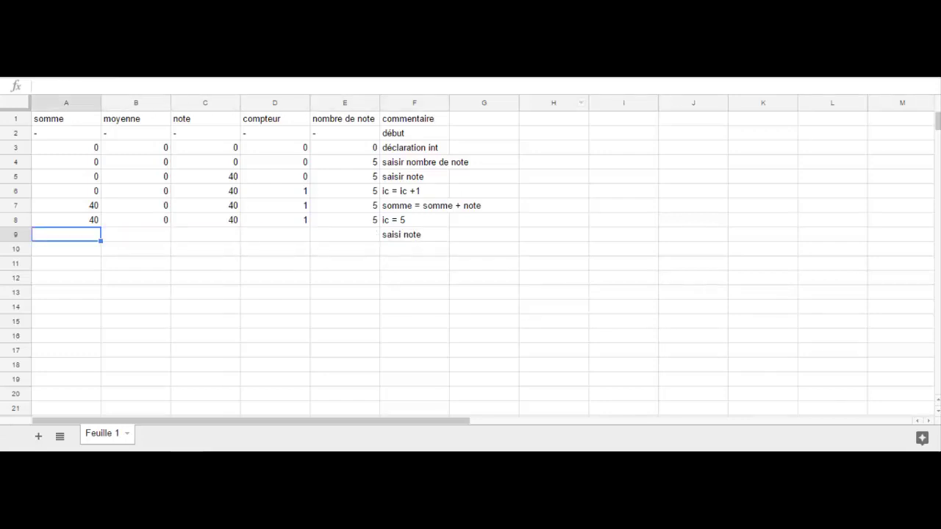
text(40)
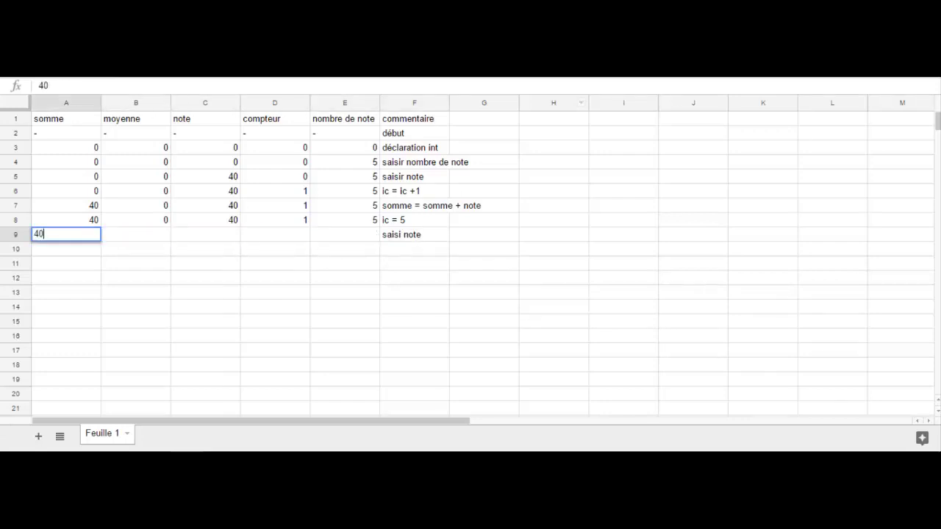
key(Right)
text(0)
key(Right)
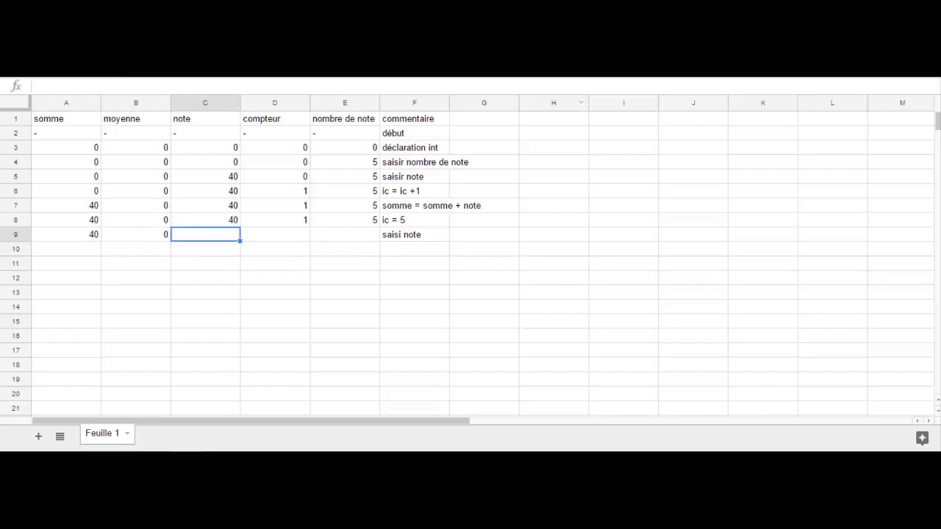
text(40)
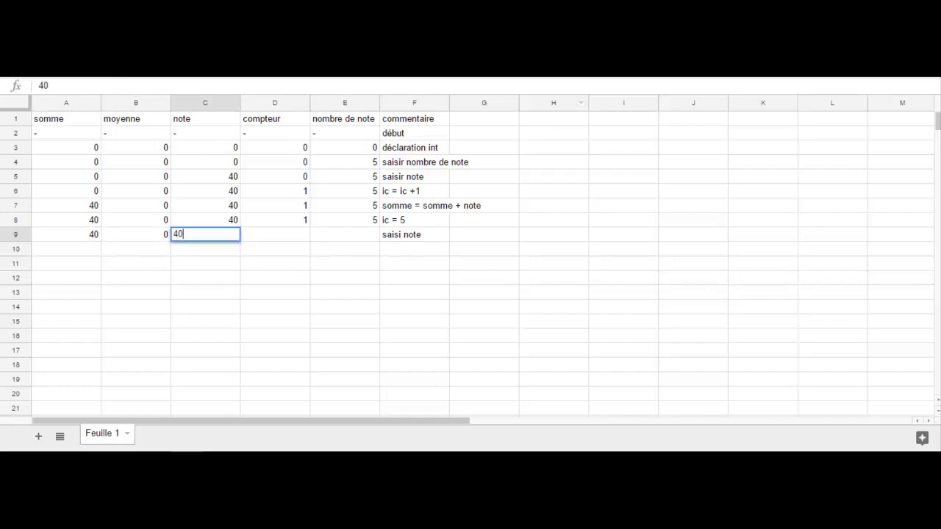
key(BackSpace)
key(BackSpace)
- Check the test grades in the exercise text and complete row 9 with 95 for note, 1 for compteur and 5 for nombre de note
key(alt+Tab)
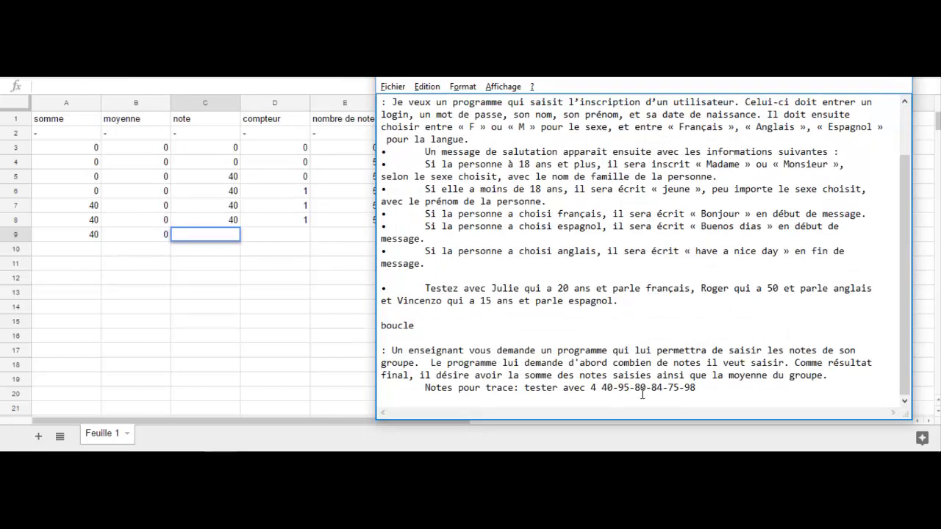
key(alt+Tab)
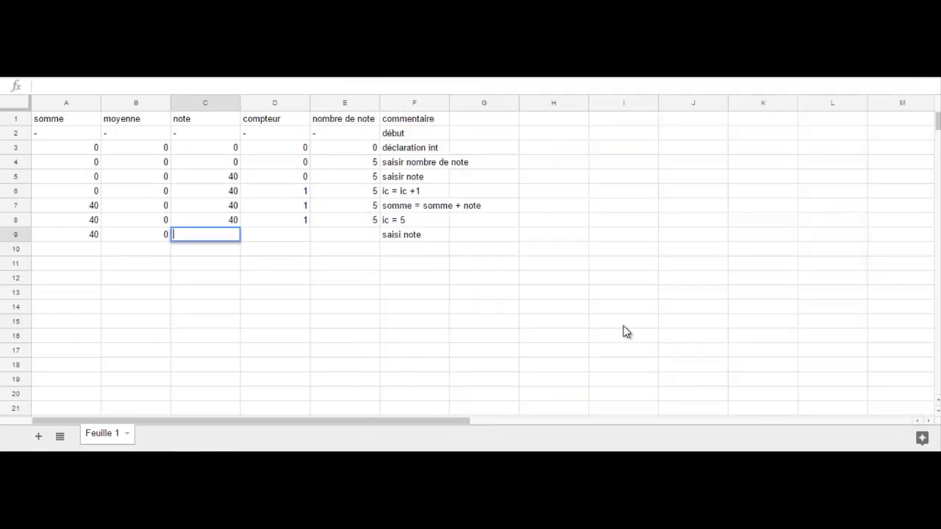
text(95)
key(Tab)
text(1)
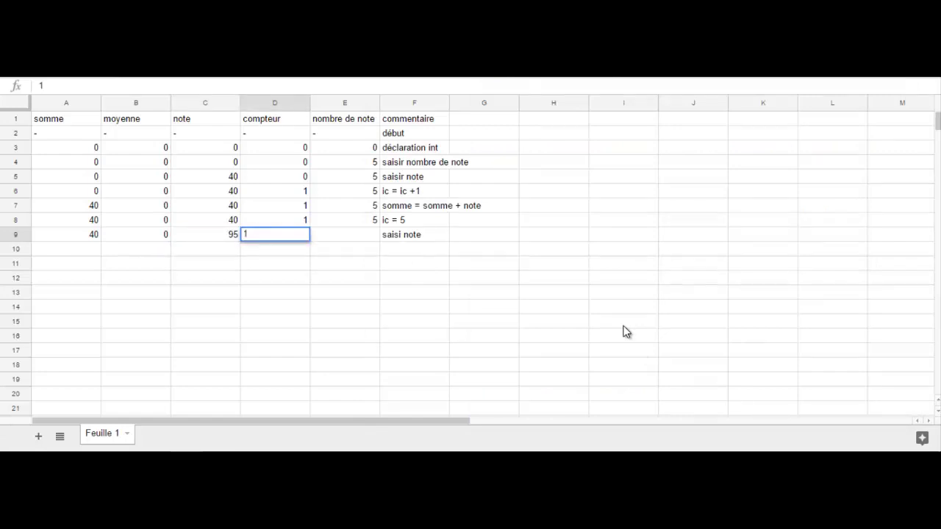
key(Tab)
text(5)
key(Tab)
- Fill row 10 with comment "ic = + 1", somme 40, moyenne 0, note 95, compteur 2 and nombre de note 5
key(Down)
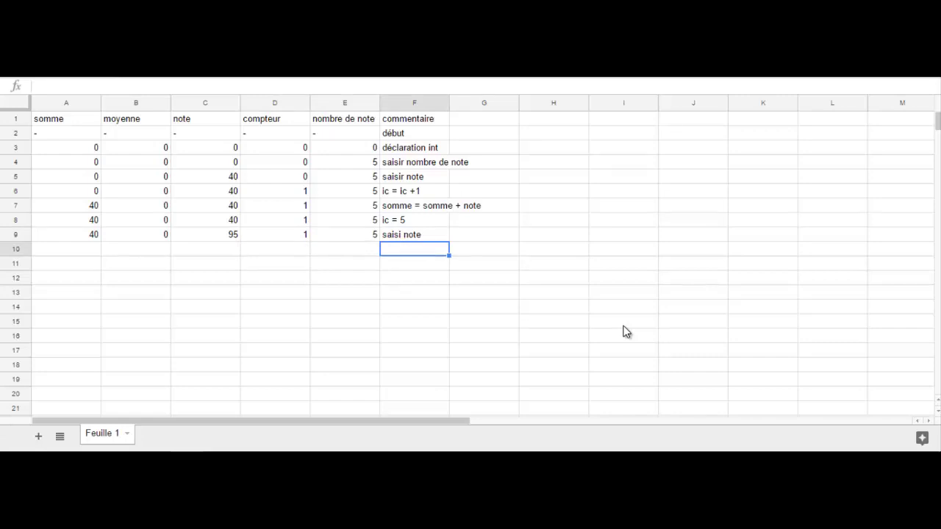
text(ic = + 1)
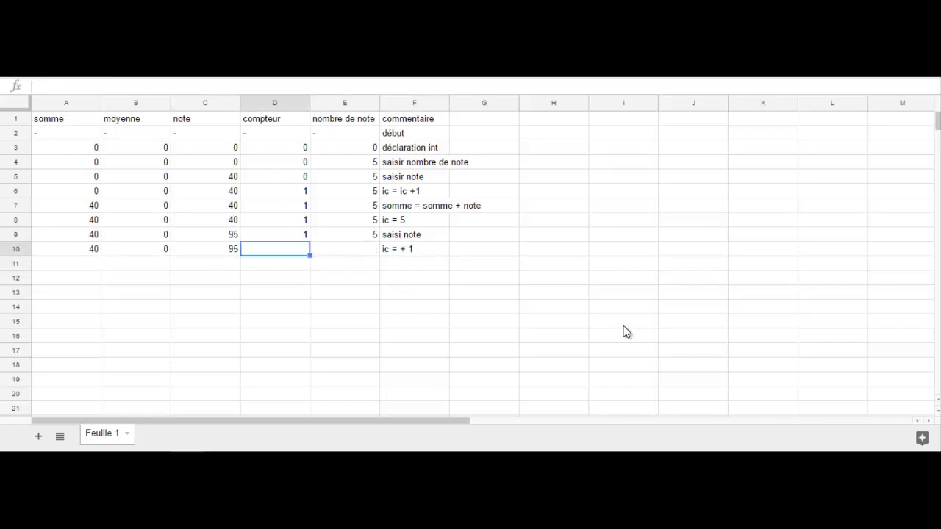
text(2)
key(Tab)
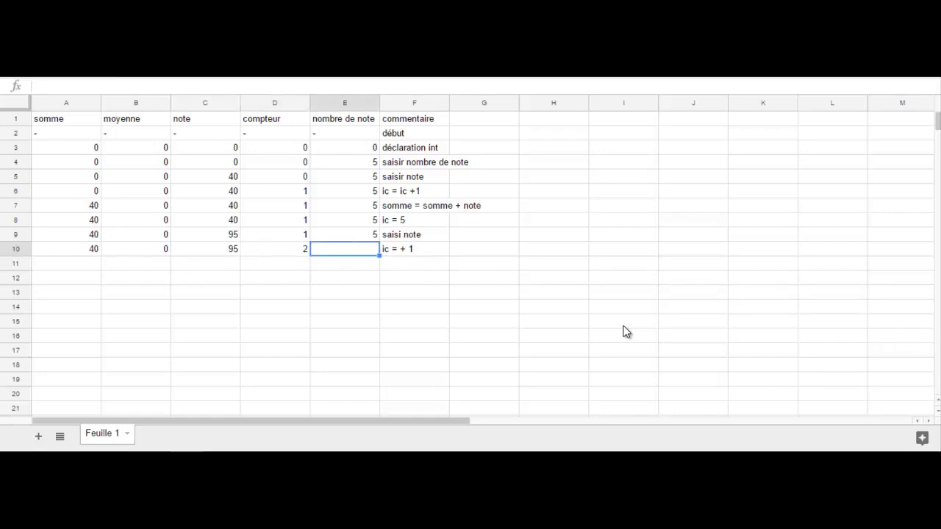
text(5)
key(Tab)
- Enter the comment "somme = somme + note" in F11 and return to the row's somme cell
key(Down)
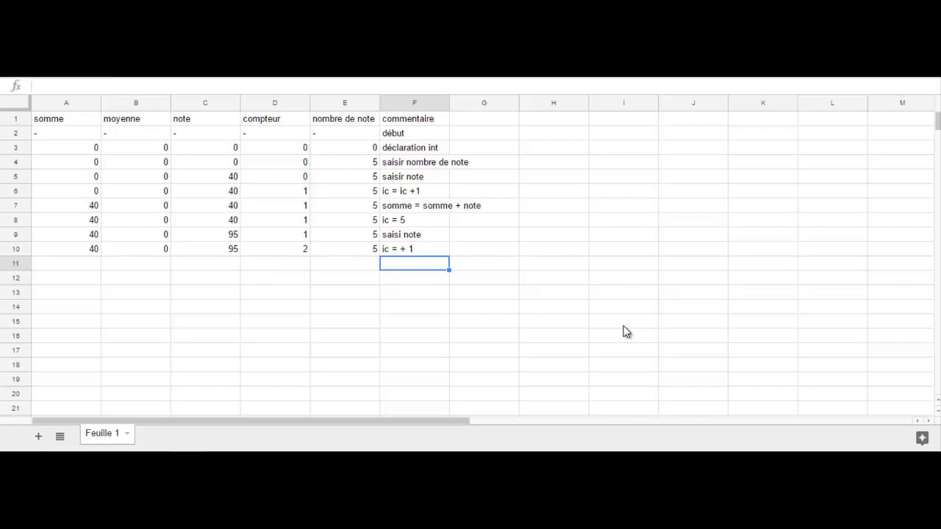
text(so)
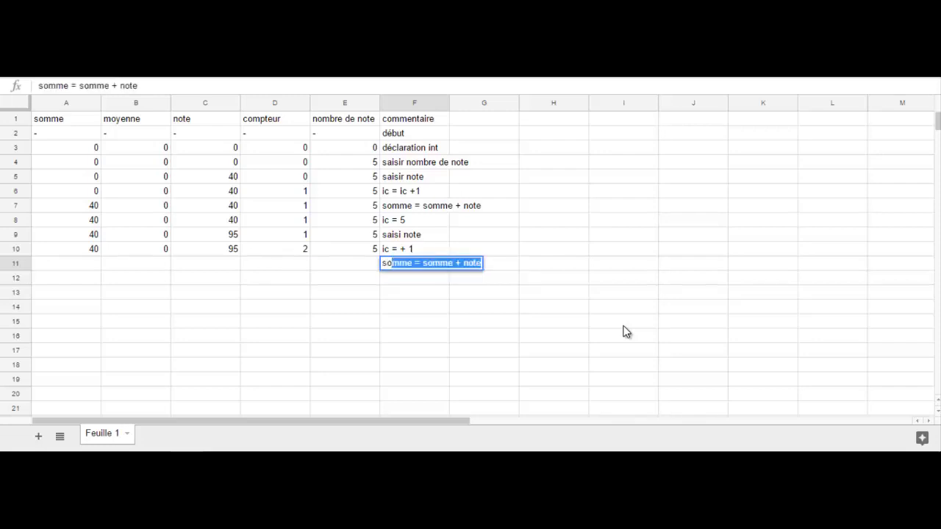
key(Left)
key(Left)
key(Left)
key(Left)
key(Left)
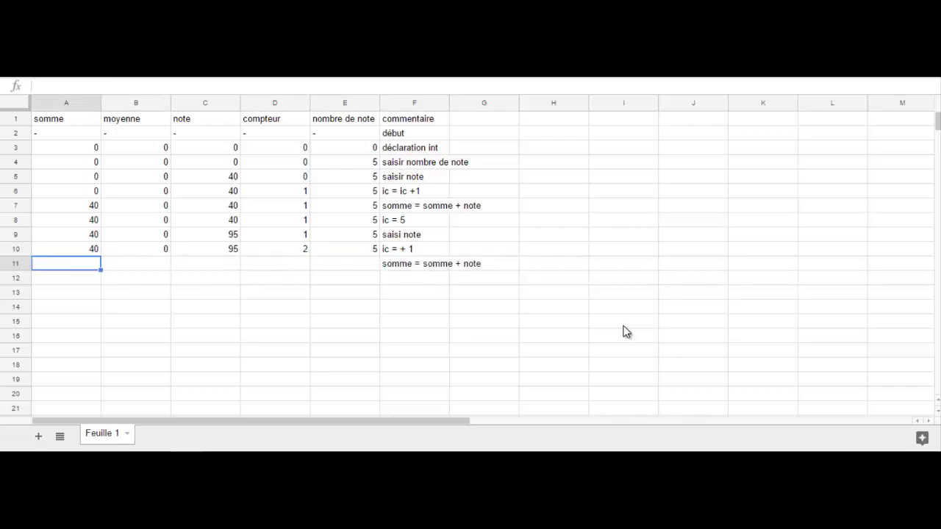
text(40)
key(Tab)
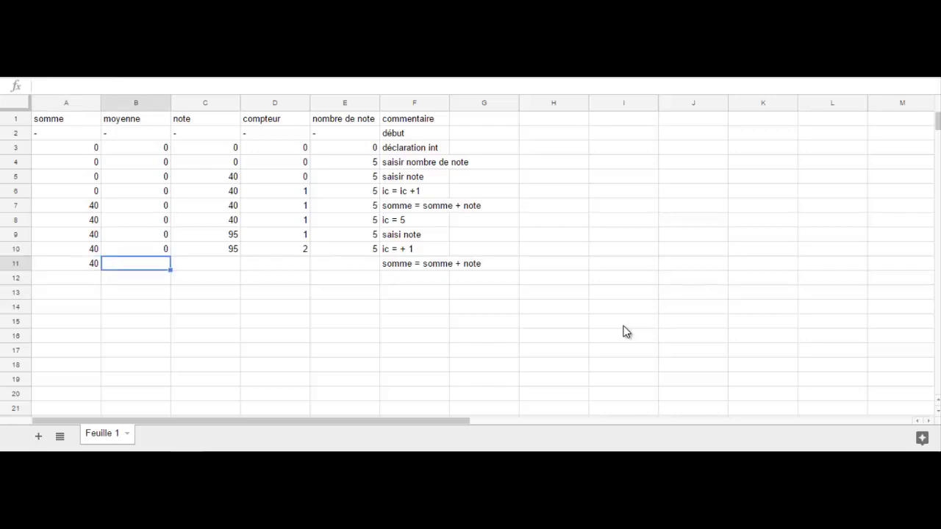
key(Left)
key(Delete)
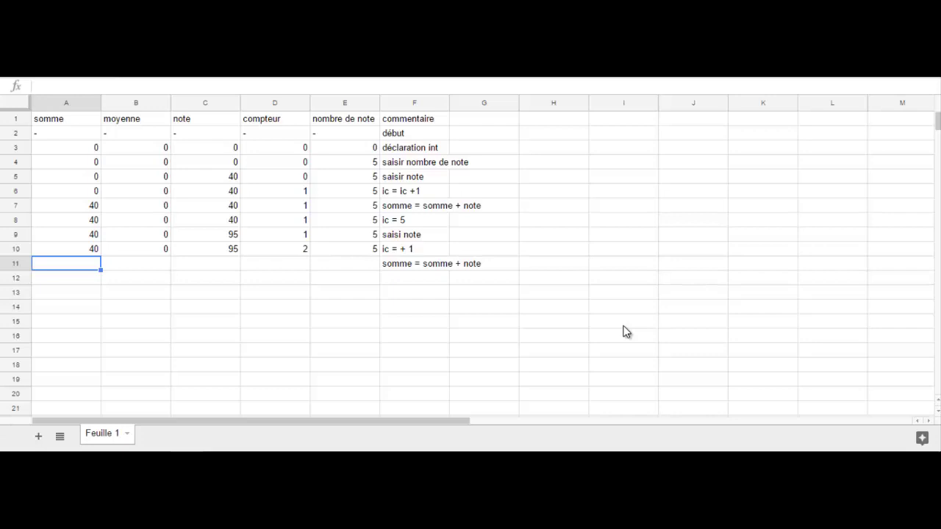
- Fill row 11 with 135 for somme, 0 for moyenne, 95 for note, 2 for compteur and 5 for nombre de note
text(135)
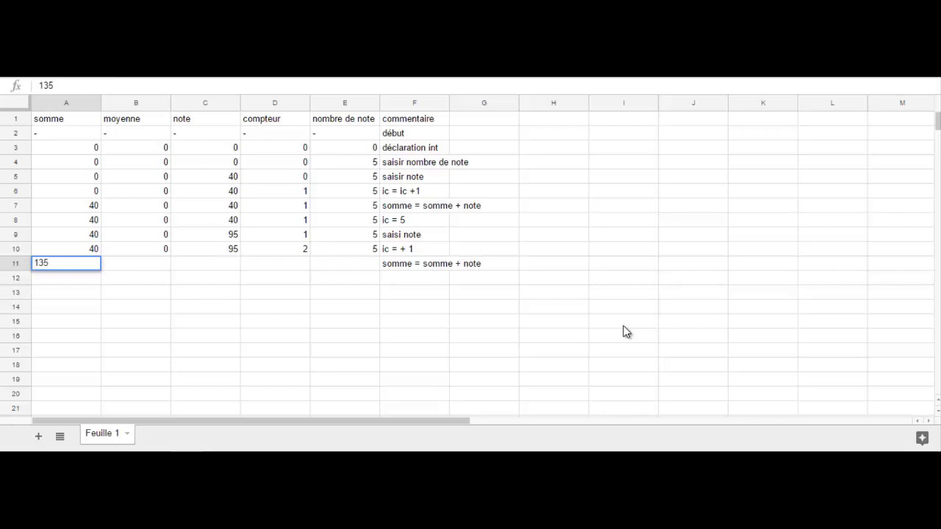
key(Tab)
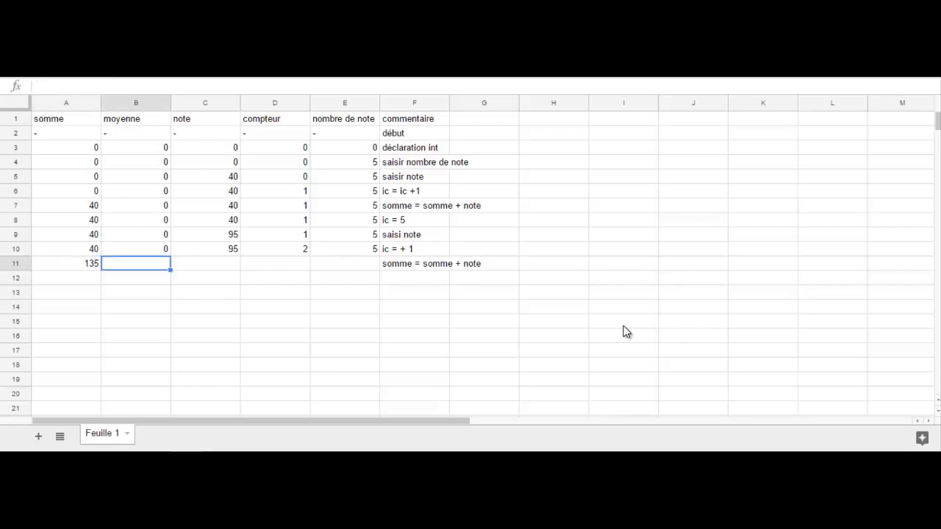
text(0)
key(Tab)
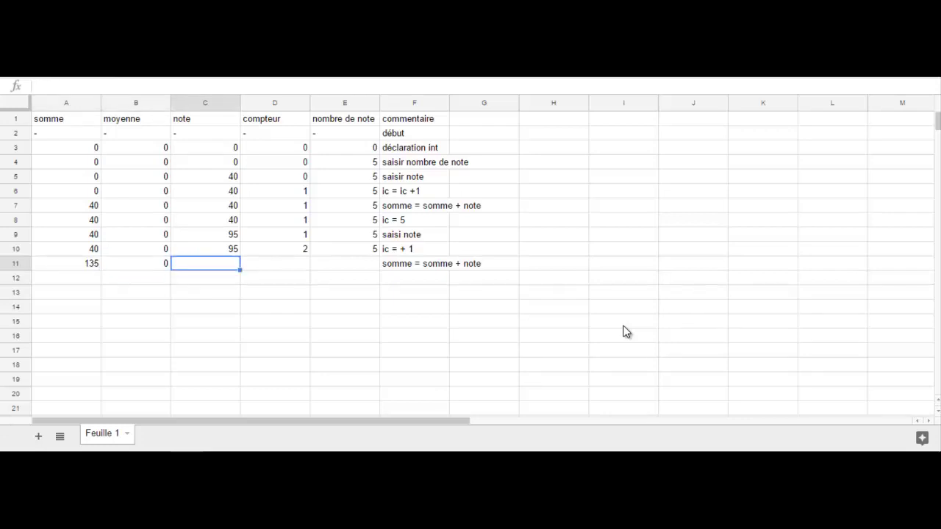
text(95)
key(Tab)
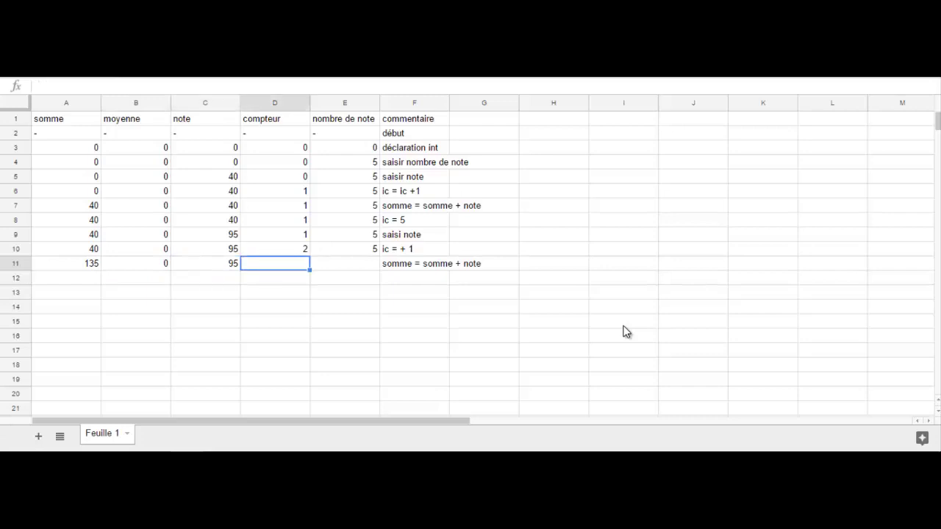
text(2)
key(Tab)
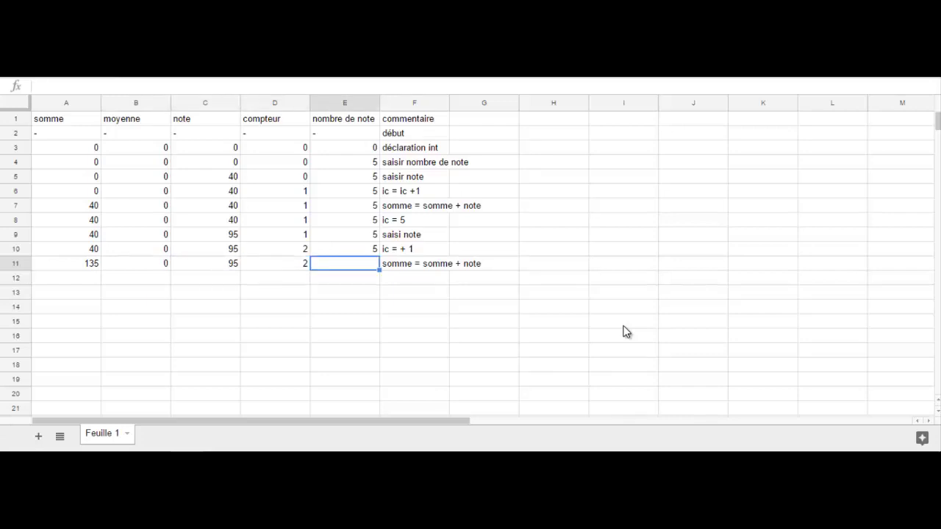
text(5)
key(Tab)
key(Down)
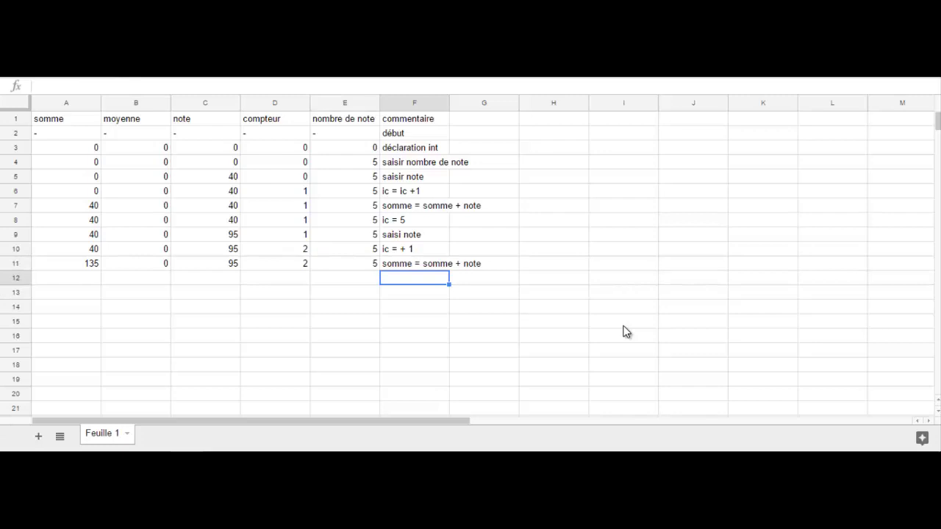
- Review the comments of the previous loop pass to see which operation follows the sum
key(Up)
key(Up)
key(Up)
key(Up)
key(Up)
key(Up)
key(Up)
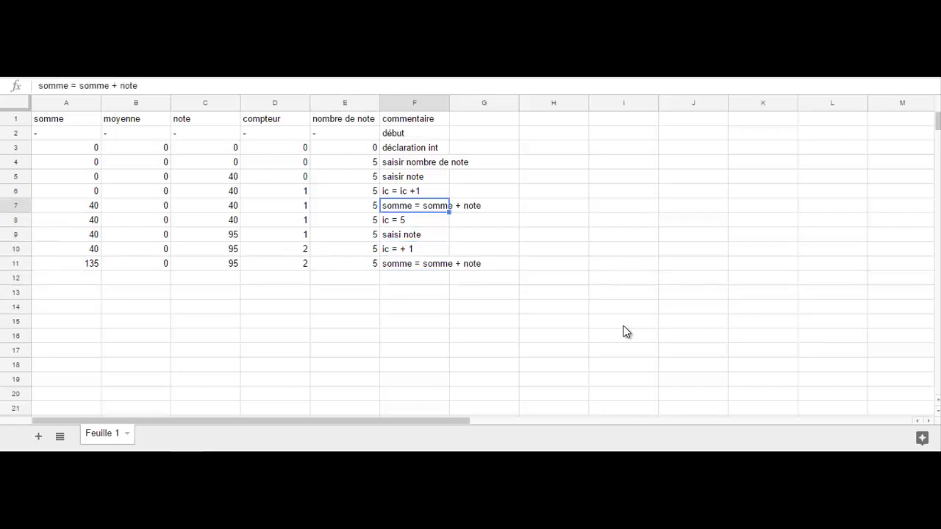
key(Down)
key(Down)
key(Down)
key(Down)
key(Down)
key(Down)
key(Down)
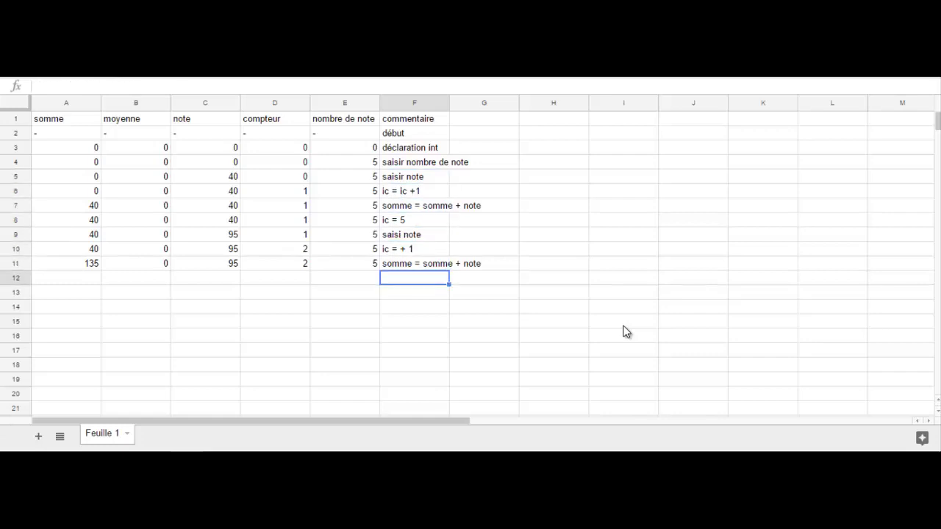
- Enter the comment "ic = 5" in F12 and return to the row's somme cell
text(ic = 5)
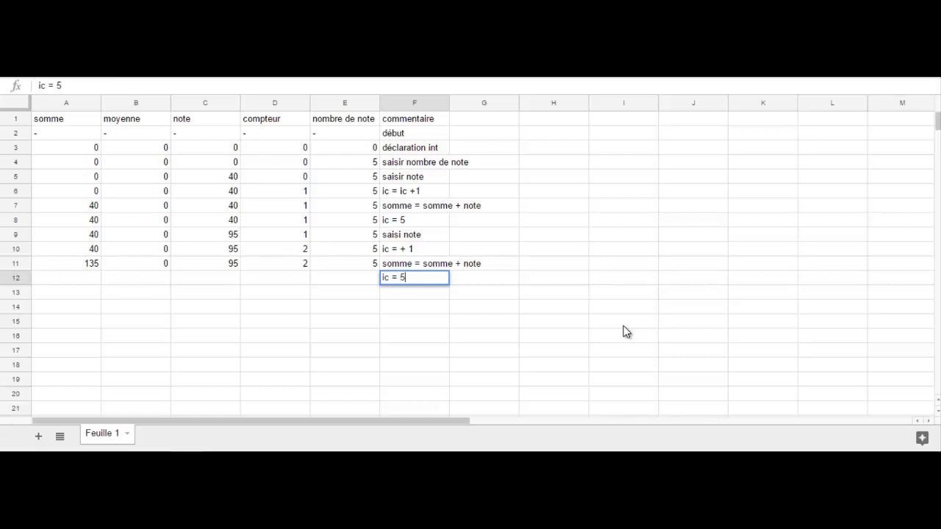
key(Left)
key(Left)
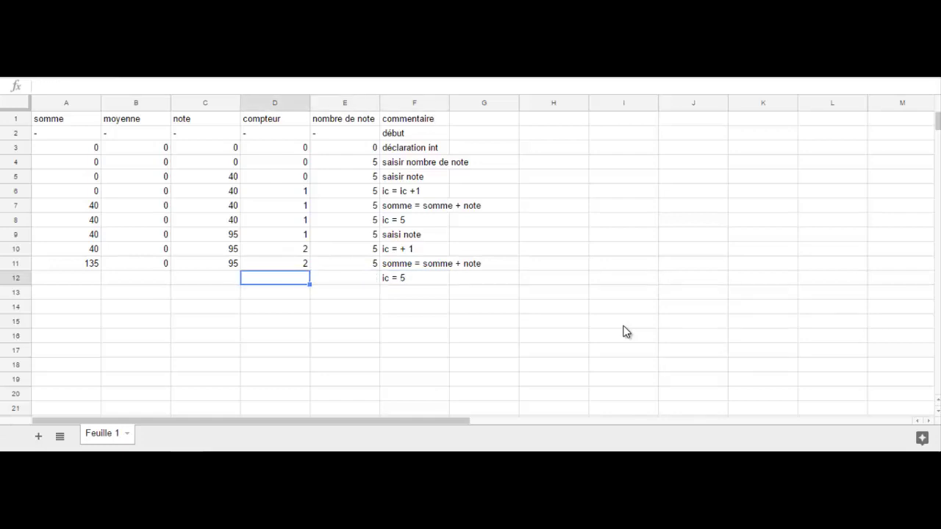
key(Left)
key(Left)
key(Left)
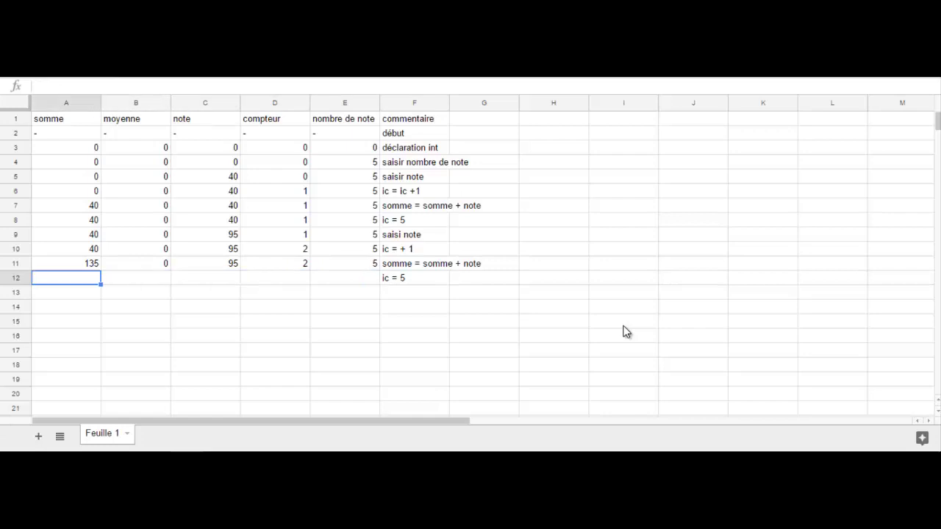
- Fill row 12 with 135 for somme, 0 for moyenne, 95 for note, 2 for compteur and 5 for nombre de note
text(1350)
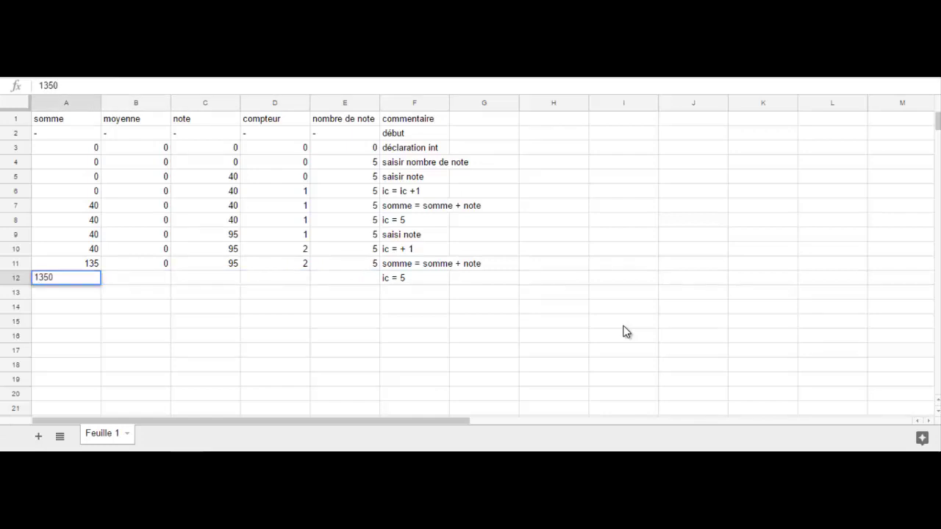
key(BackSpace)
key(Tab)
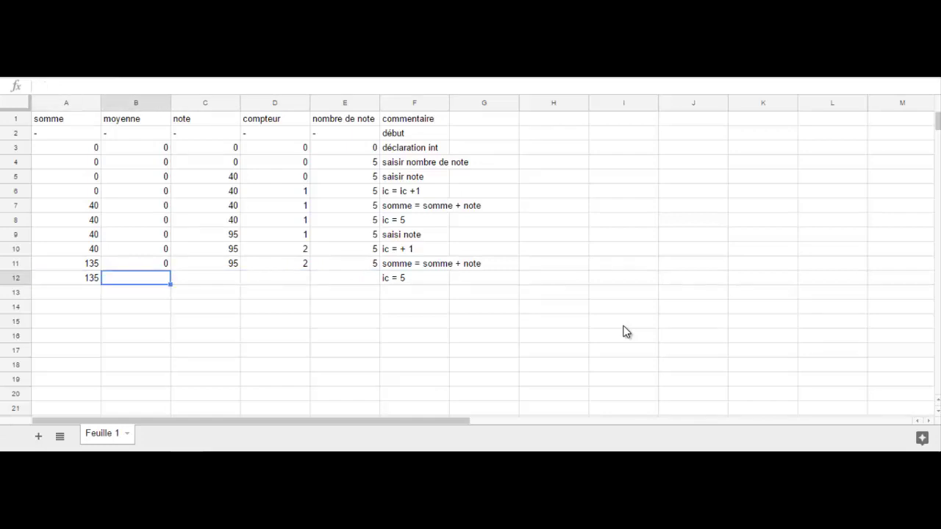
text(0)
key(Tab)
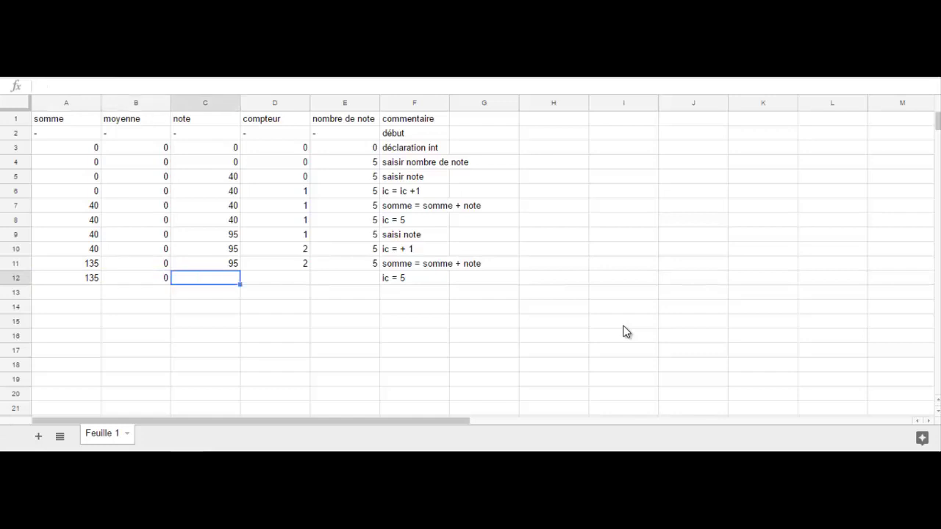
text(95)
key(Tab)
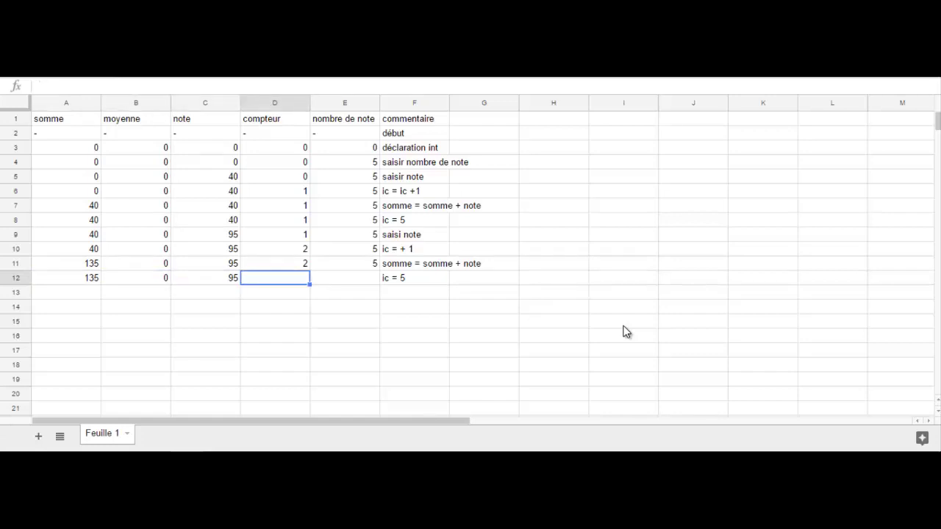
text(2)
key(Tab)
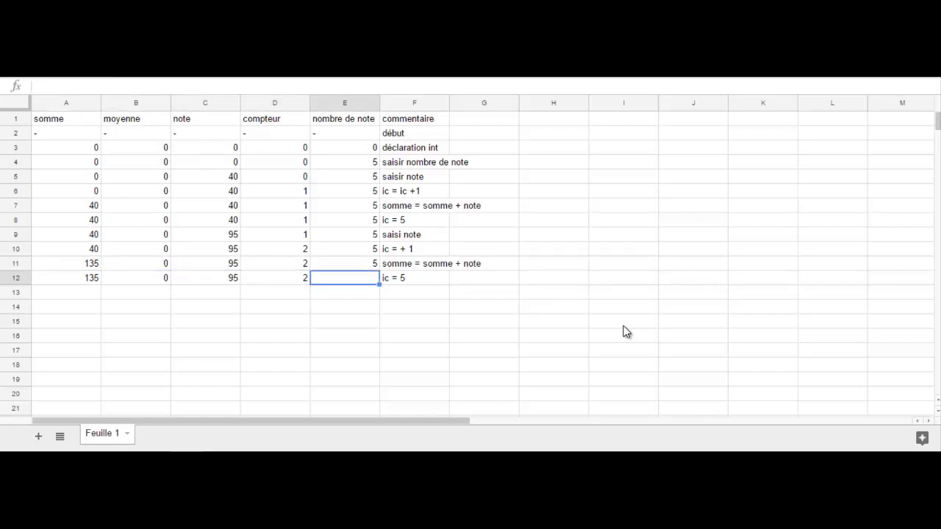
text(5)
key(shift+Tab)
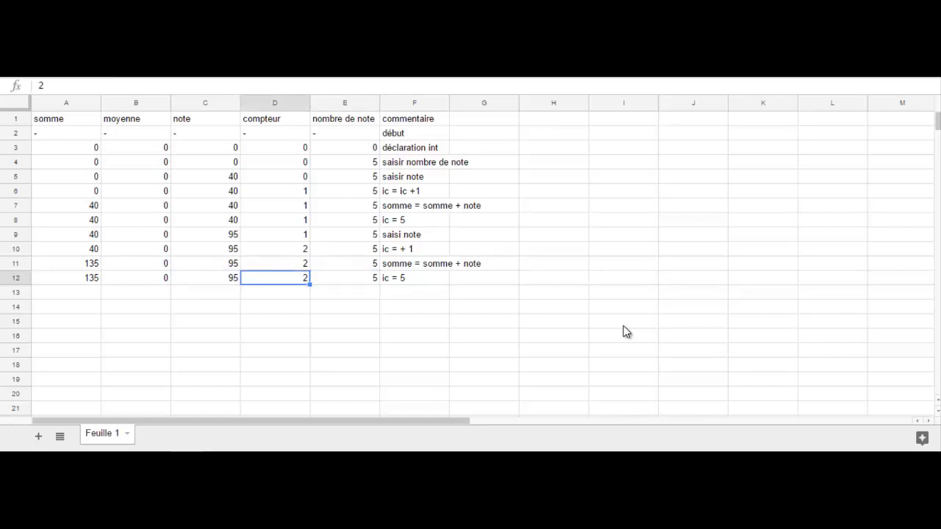
key(Tab)
key(Tab)
- Enter the comment "saisr note" in F13 for the next pass of the loop
key(Down)
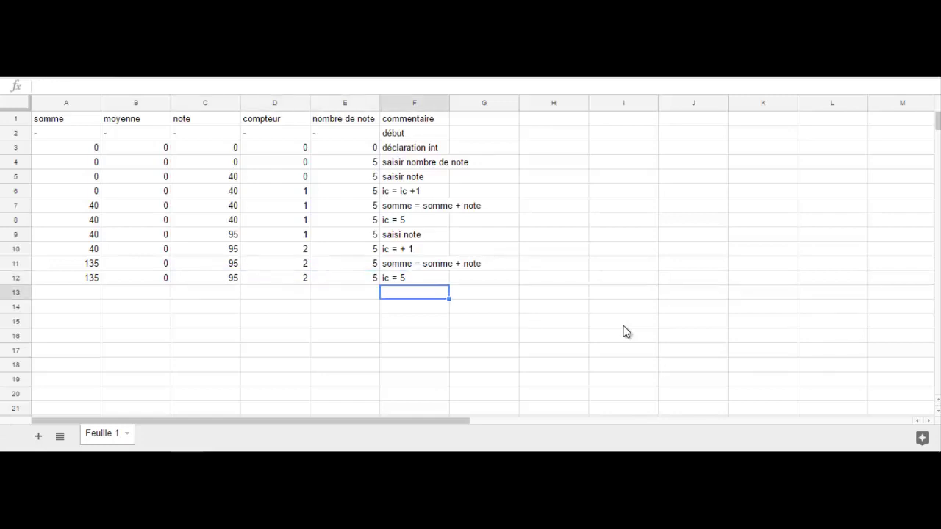
text(s)
text(si)
text(r)
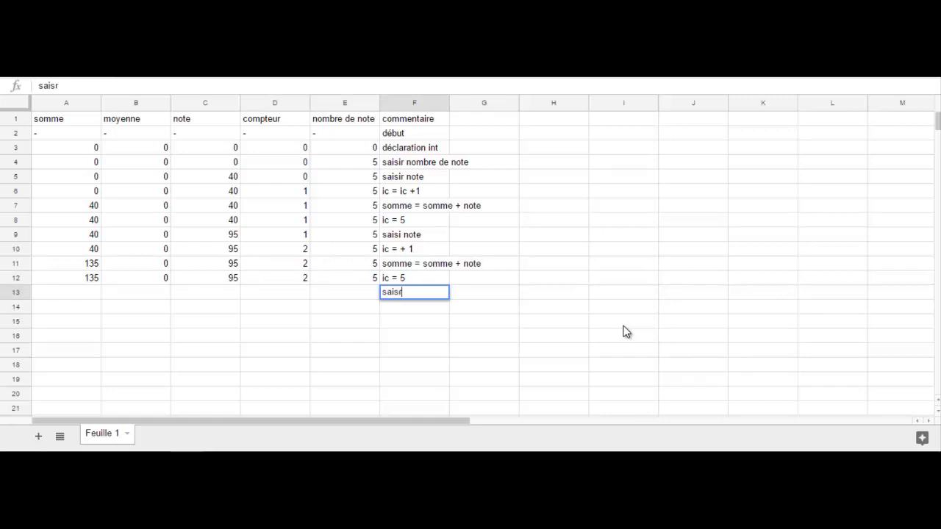
text( note)
- Correct the comment in F9 to "saisir note"
key(Up)
key(Up)
key(Up)
key(Up)
- Fill row 13 with 135 for somme, 0 for moyenne, 95 for note, 2 for compteur and 5 for nombre de note
key(Down)
key(Down)
key(Down)
key(Left)
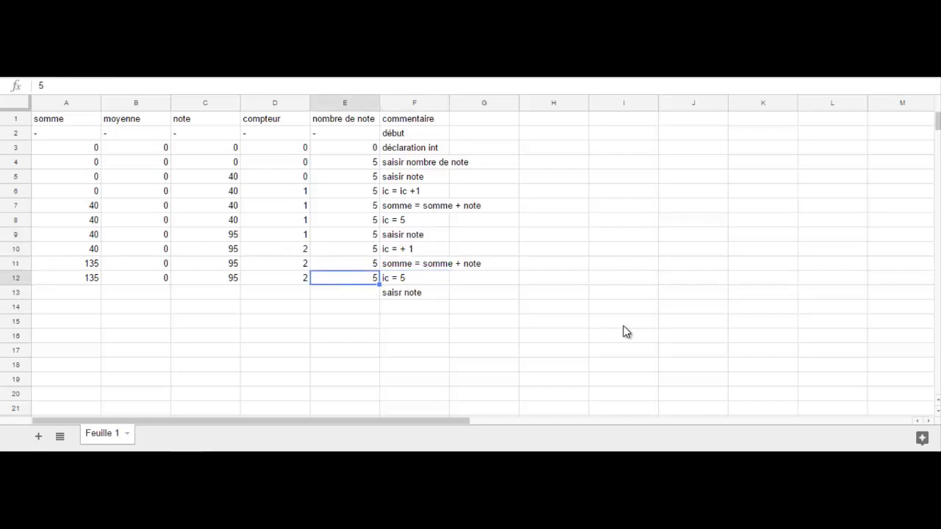
key(Down)
key(Left)
key(Left)
key(Left)
key(Left)
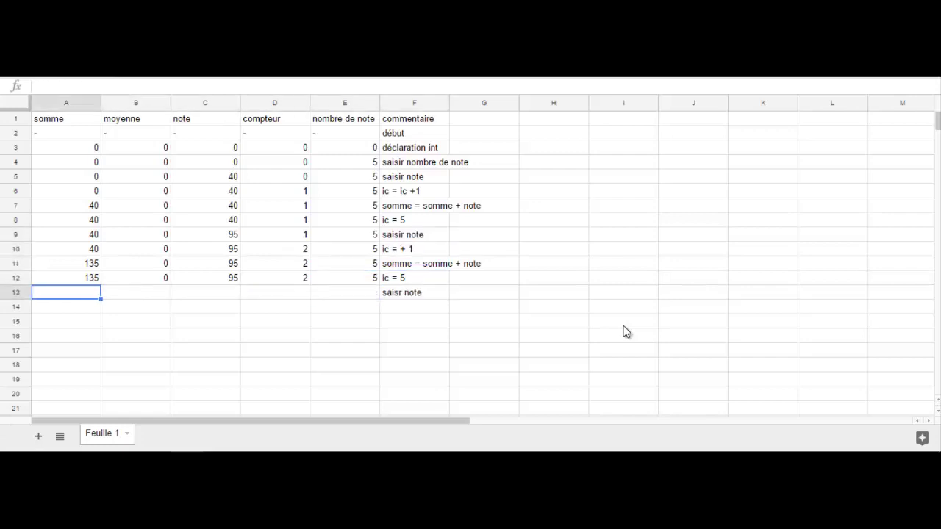
text(135)
key(Tab)
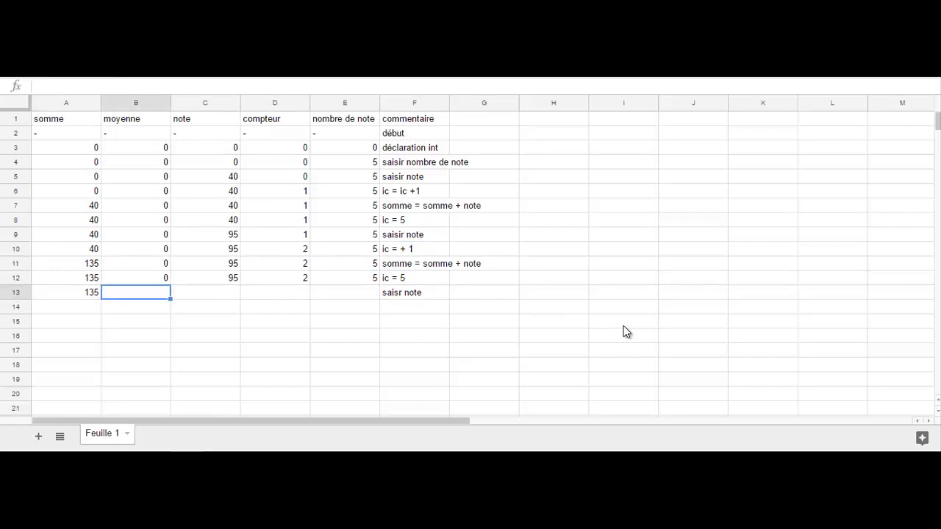
text(0)
key(Tab)
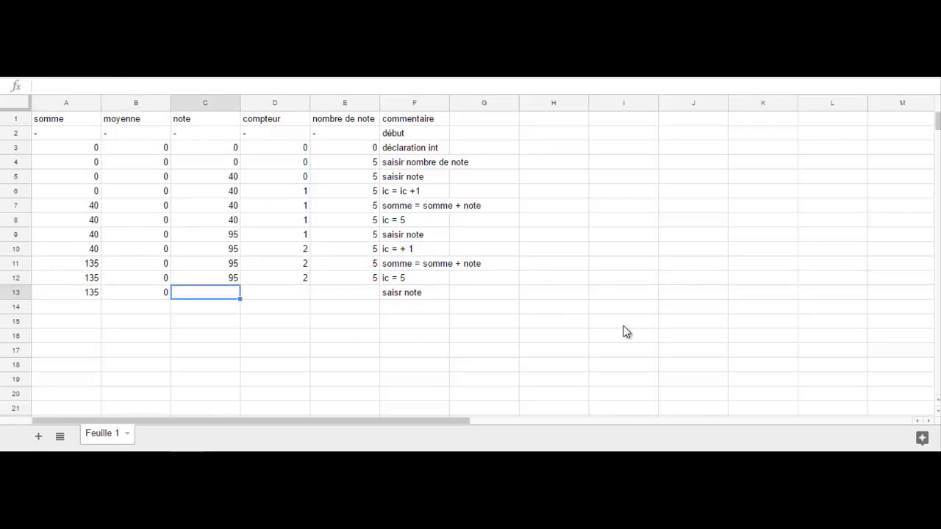
text(95)
key(Tab)
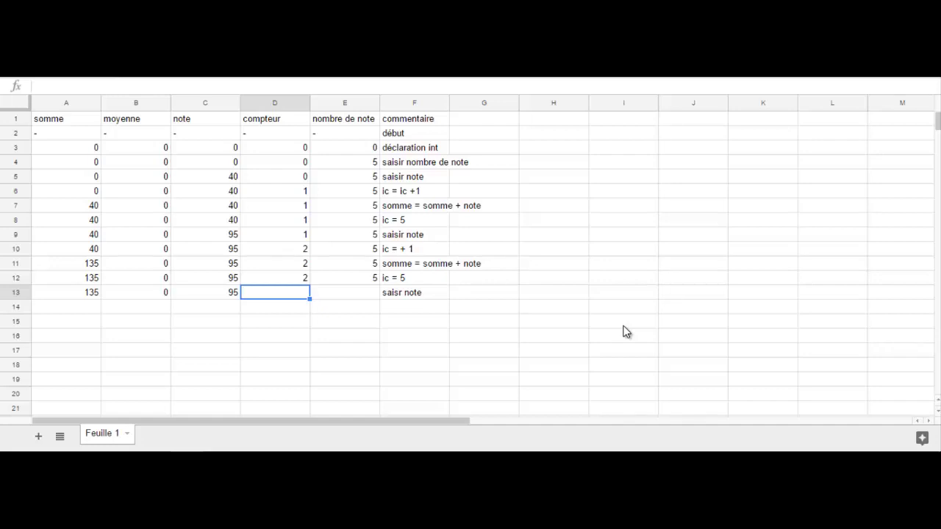
text(2)
key(Tab)
text(5)
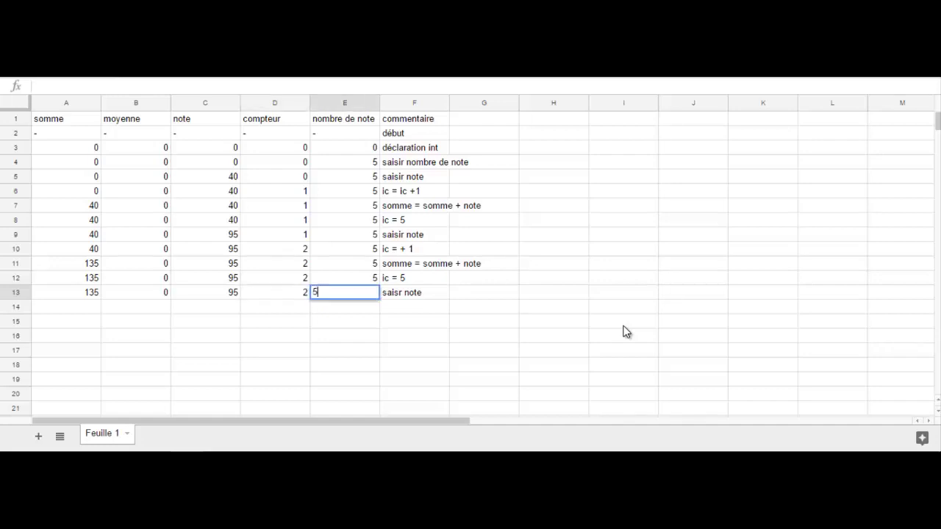
key(Left)
- Check the test grades in the exercise text window, return to the spreadsheet and set the note in C13 to 80
key(Left)
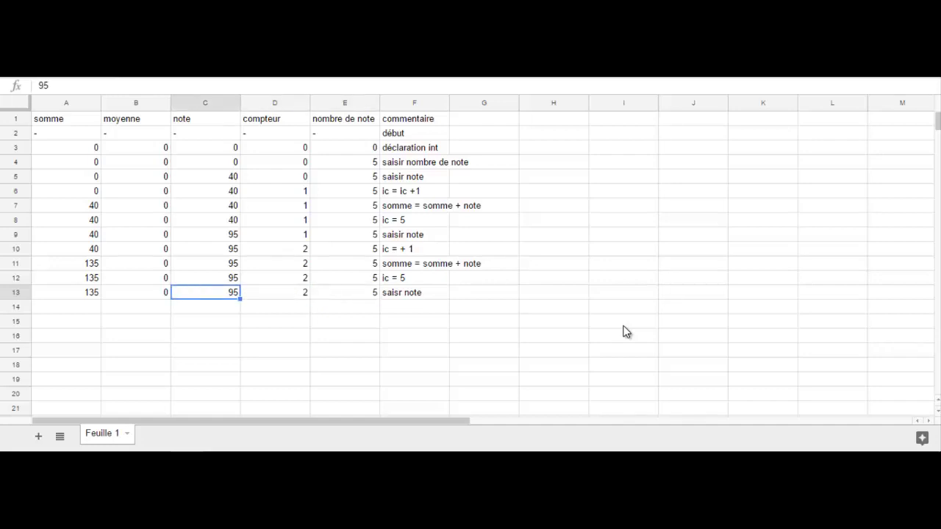
key(alt+Tab)
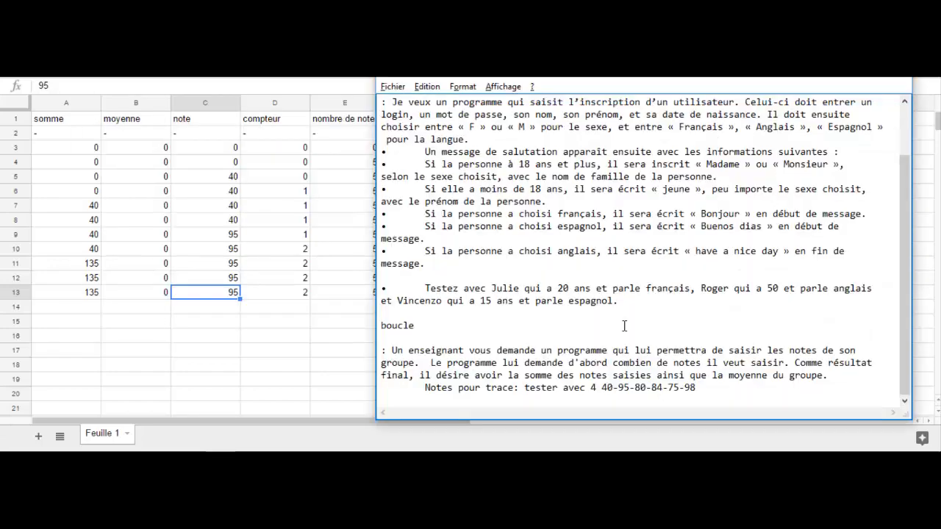
key(alt+Tab)
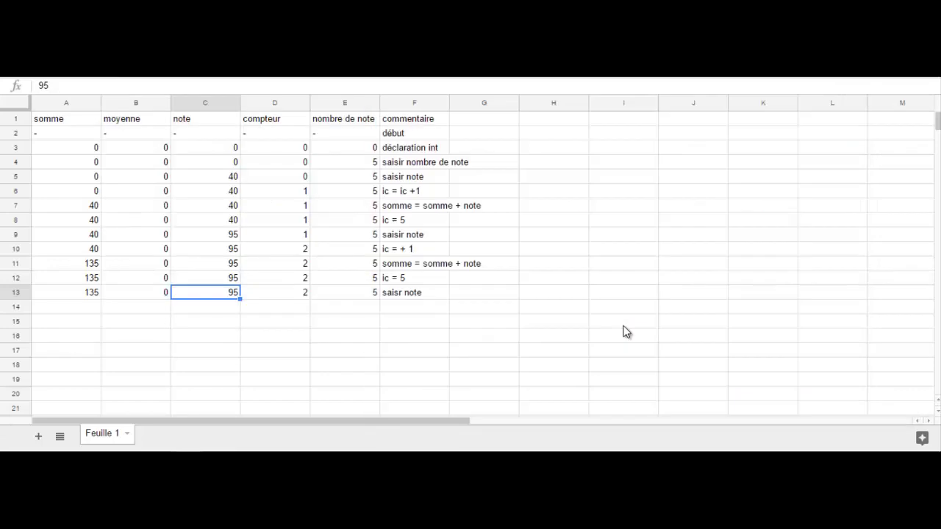
text(80)
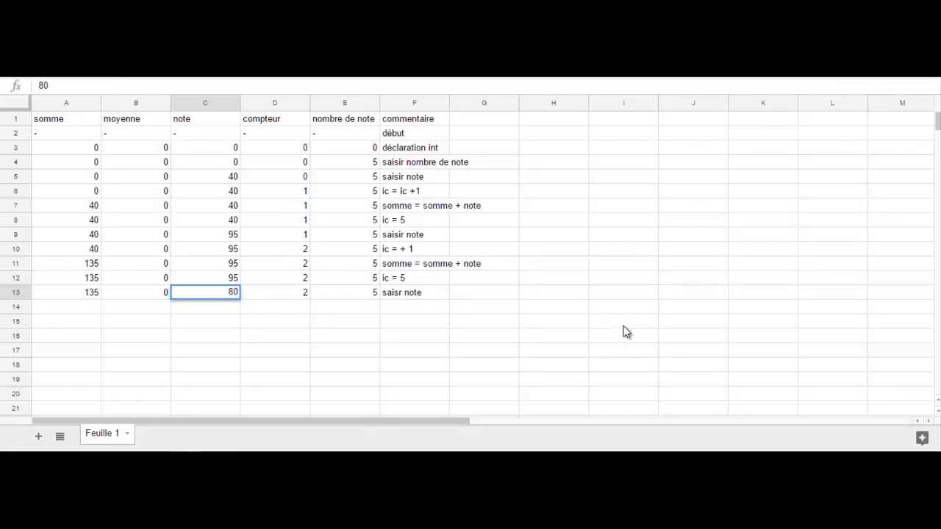
key(Tab)
- Fill row 14 with 135 for somme, 0 for moyenne, 80 for note, 3 for compteur and 5 for nombre de note
key(Tab)
key(Tab)
key(Down)
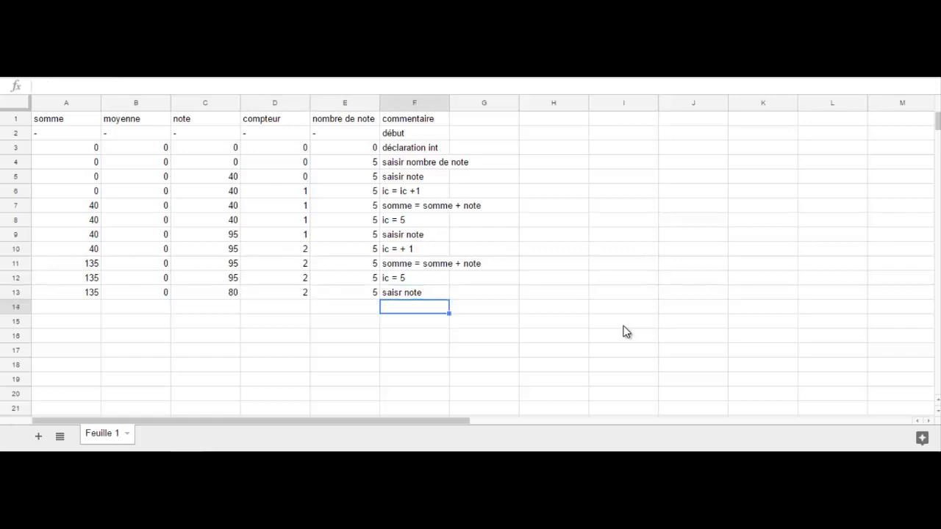
key(Home)
text(135)
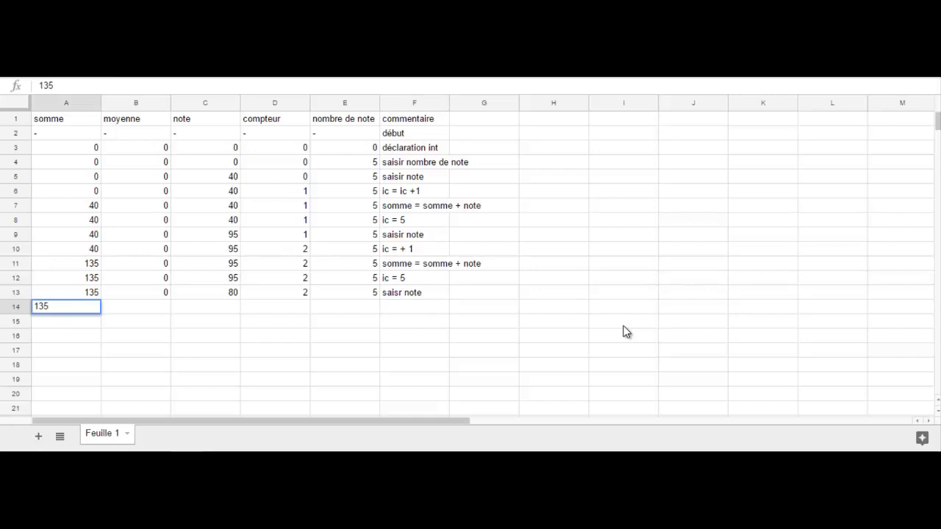
key(Tab)
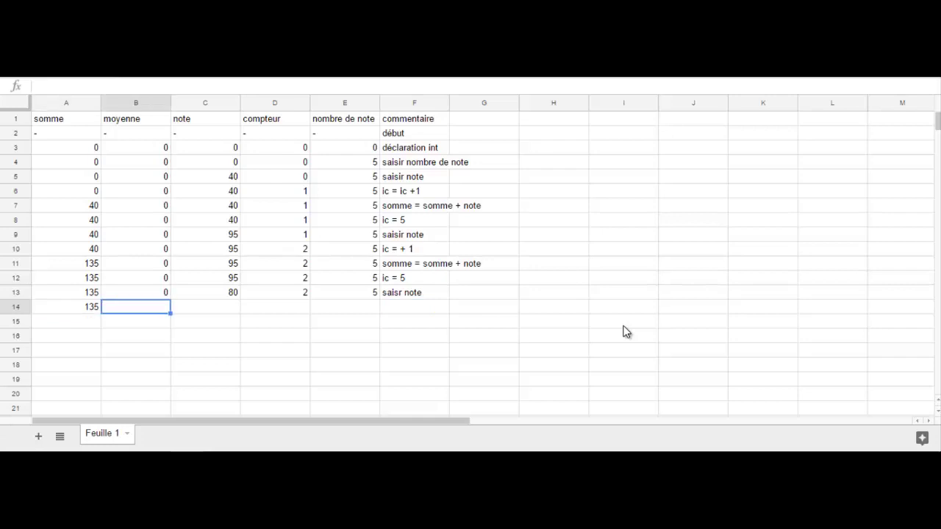
text(0)
key(Tab)
text(80)
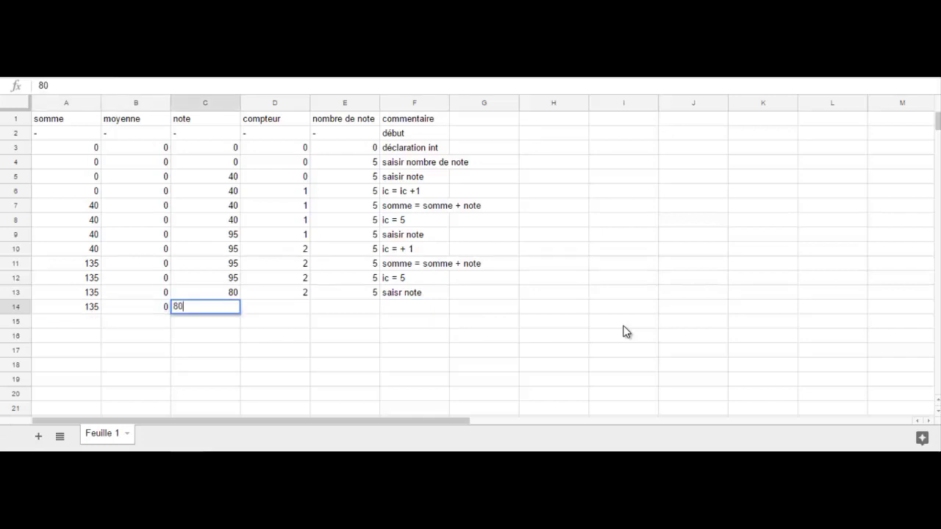
key(Tab)
text(3)
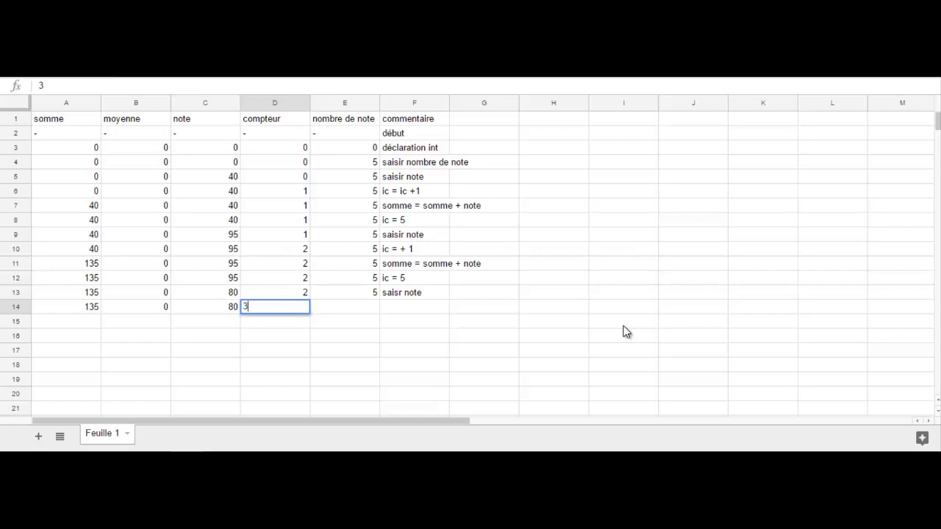
key(Tab)
text(5)
key(Tab)
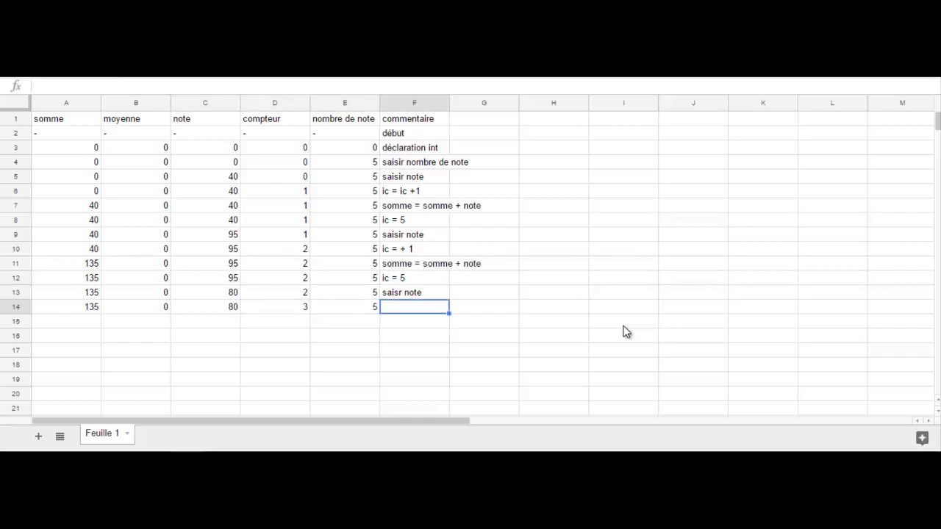
- Enter the comment "ic = ic +1" in F14 and go to the somme cell of row 15
text(ic = ic +1)
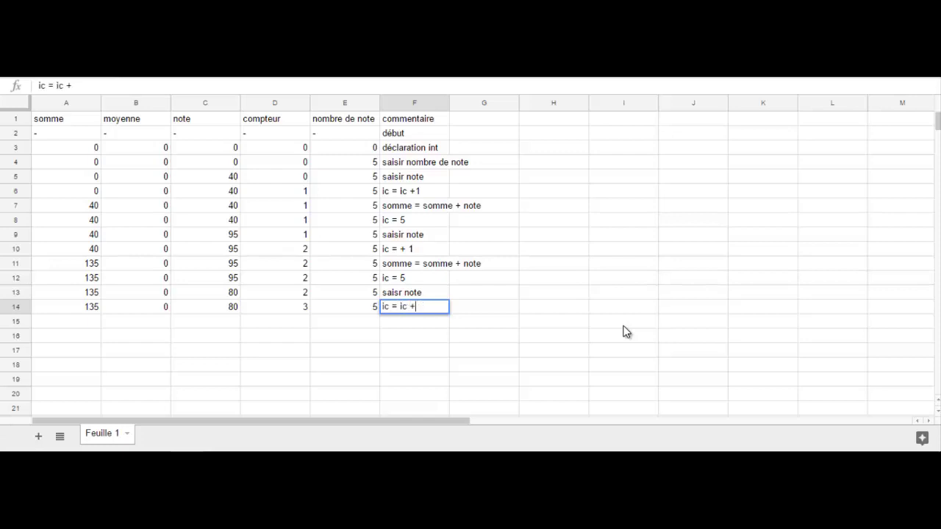
key(Return)
key(Left)
key(Left)
key(Left)
key(Left)
key(Left)
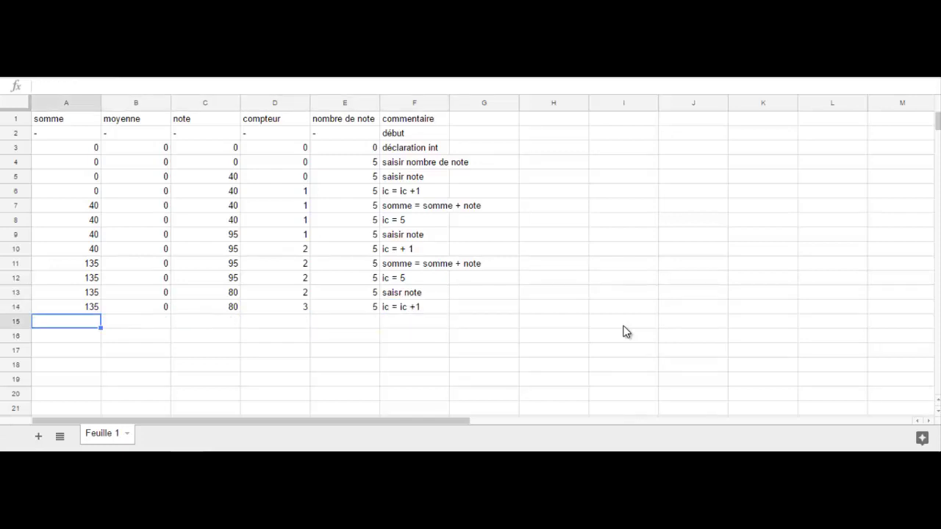
- Enter the comment "somme = somme + note" in F15
key(Right)
key(Right)
key(Right)
key(Right)
key(Right)
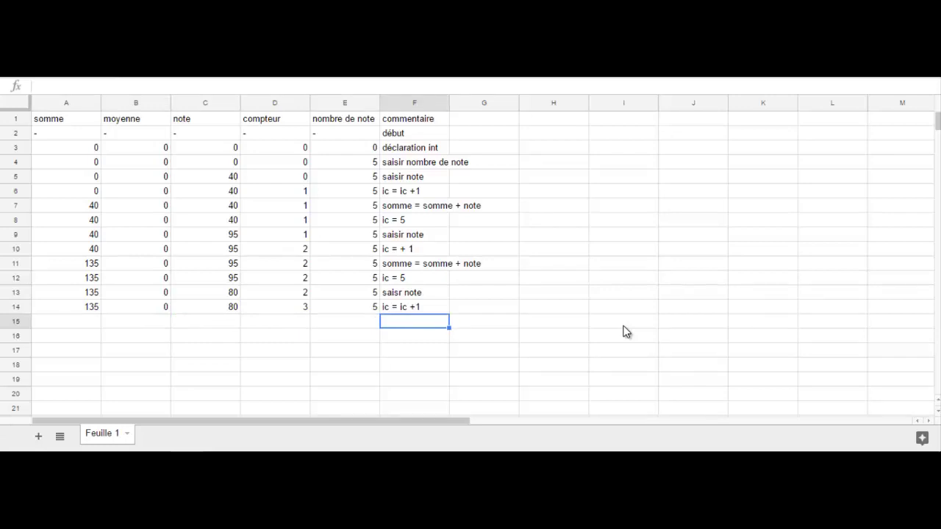
text(somme)
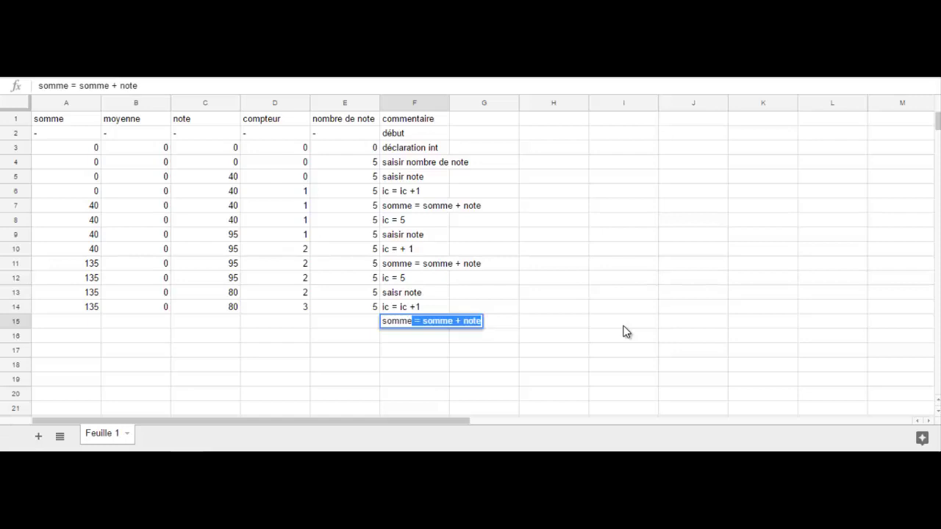
key(Left)
- Fill row 15 with 215 for somme, 0 for moyenne, 80 for note, 3 for compteur and 5 for nombre de note
key(Left)
key(Left)
key(Left)
key(Left)
text(135)
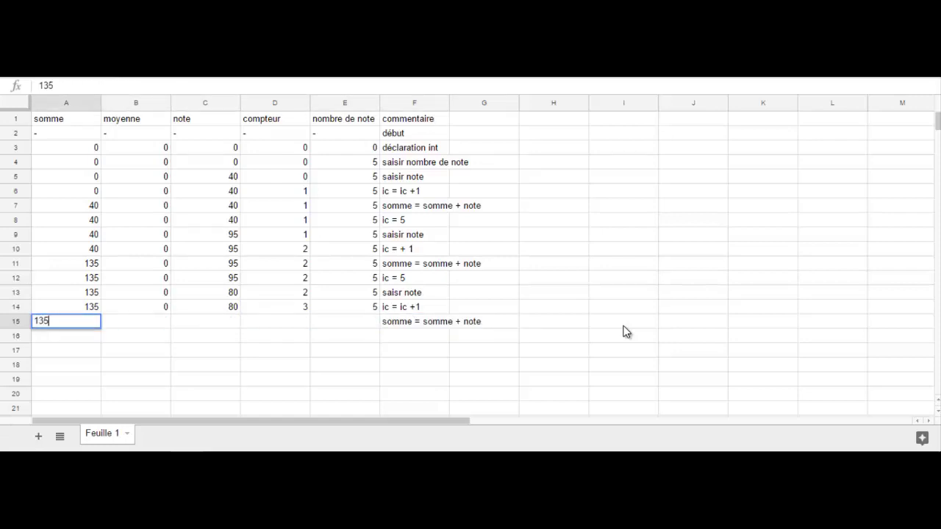
key(BackSpace)
key(BackSpace)
key(BackSpace)
text(215)
key(Tab)
text(0)
key(Tab)
text(80)
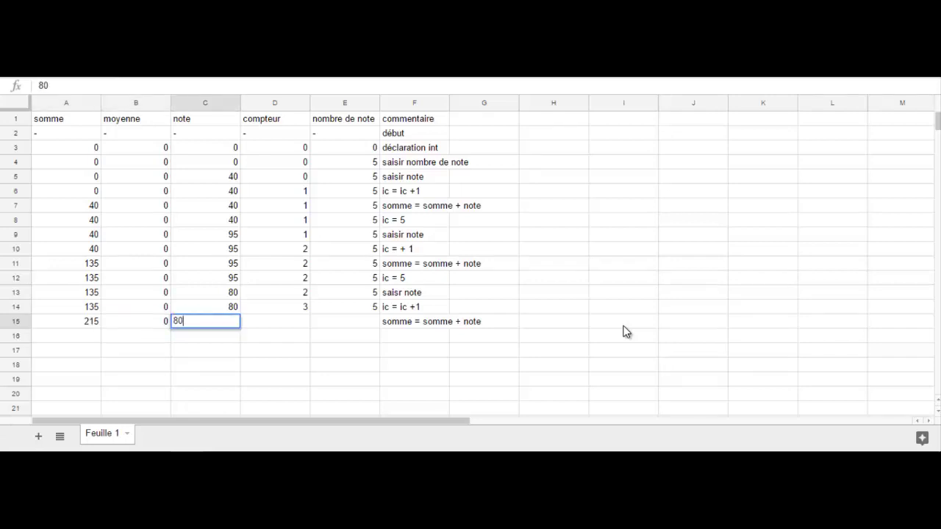
key(Tab)
text(3)
key(Tab)
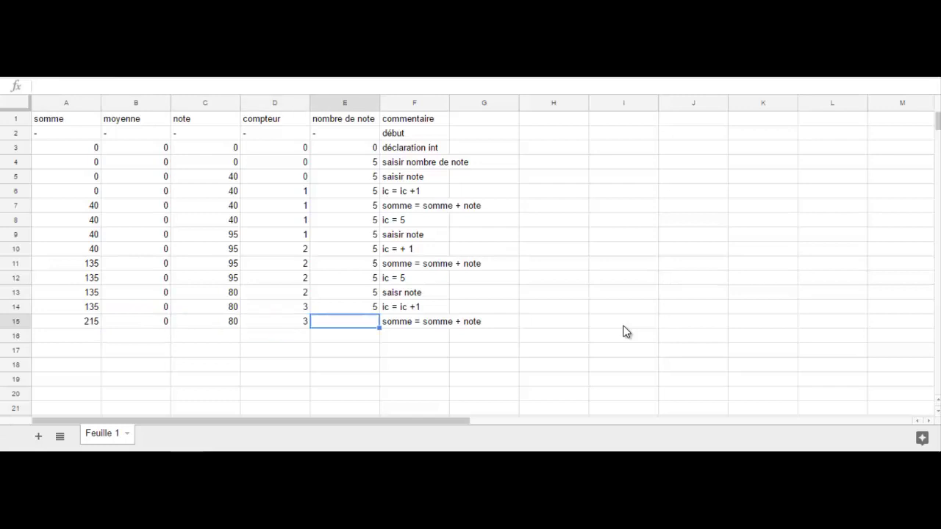
text(5)
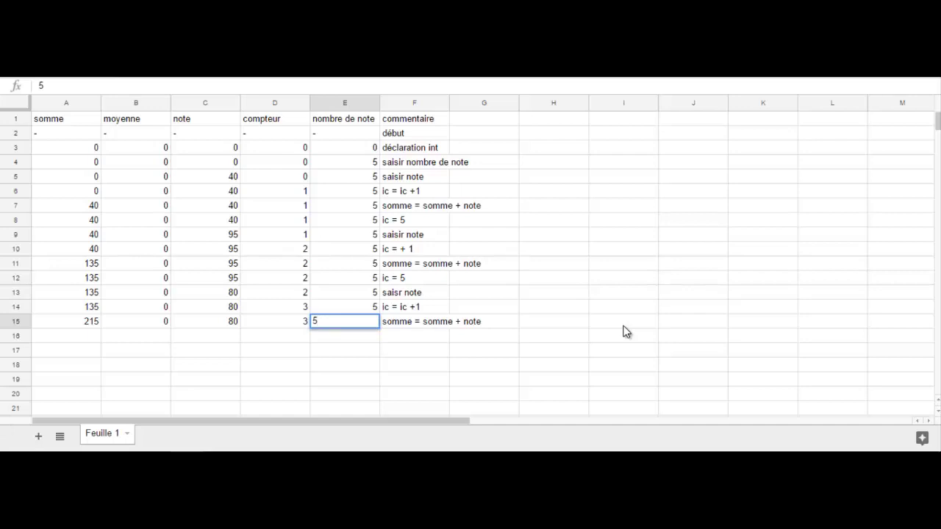
key(Left)
- Enter the comment "ic = 5" in F16 for the loop test
key(Left)
key(Left)
key(Left)
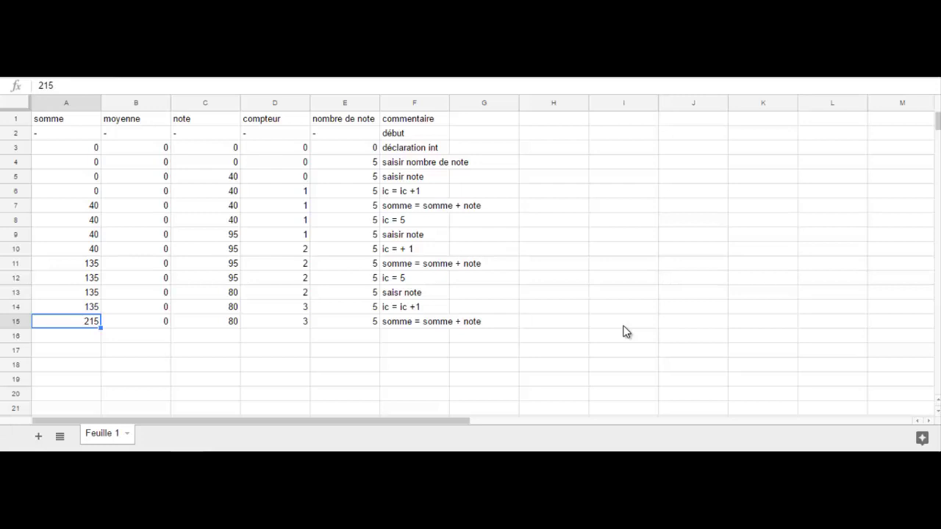
key(Right)
key(Right)
key(Right)
key(Right)
key(Right)
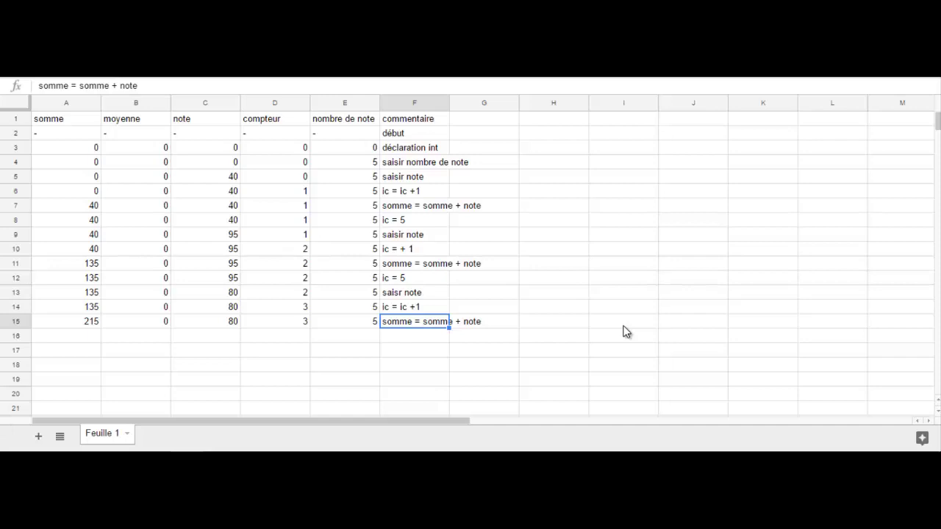
key(Down)
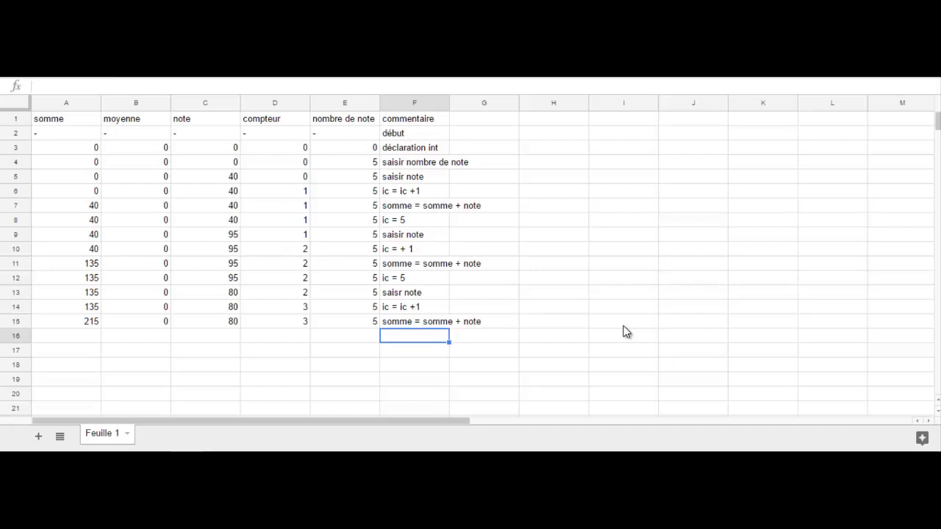
text(ic = ic)
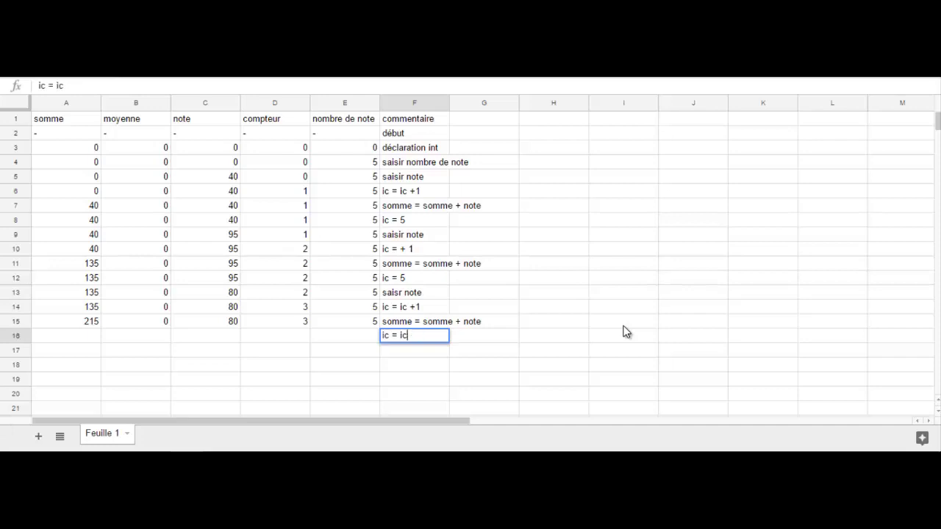
key(BackSpace)
key(BackSpace)
key(BackSpace)
key(BackSpace)
text(5)
key(Left)
- Fill row 16 with 215 for somme, 0 for moyenne, 80 for note, 3 for compteur and 5 for nombre de note
key(Left)
key(Left)
key(Left)
key(Left)
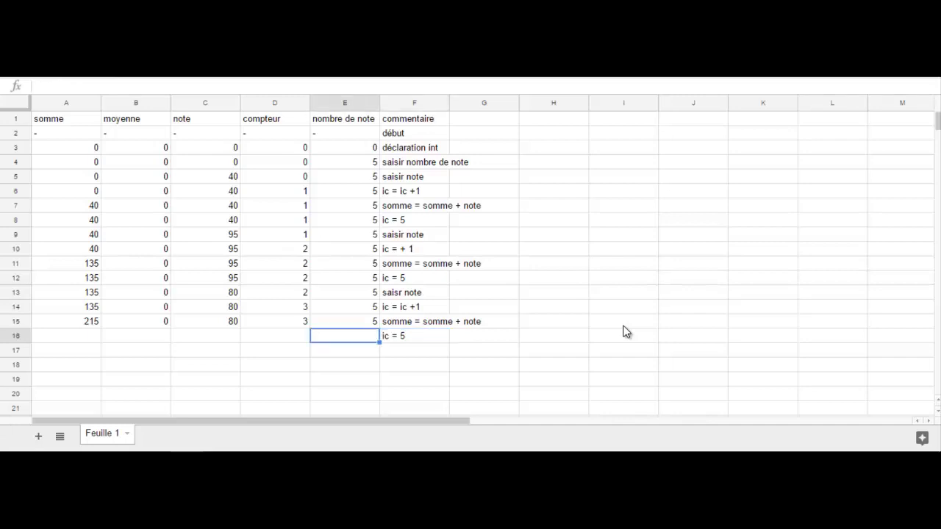
text(2015)
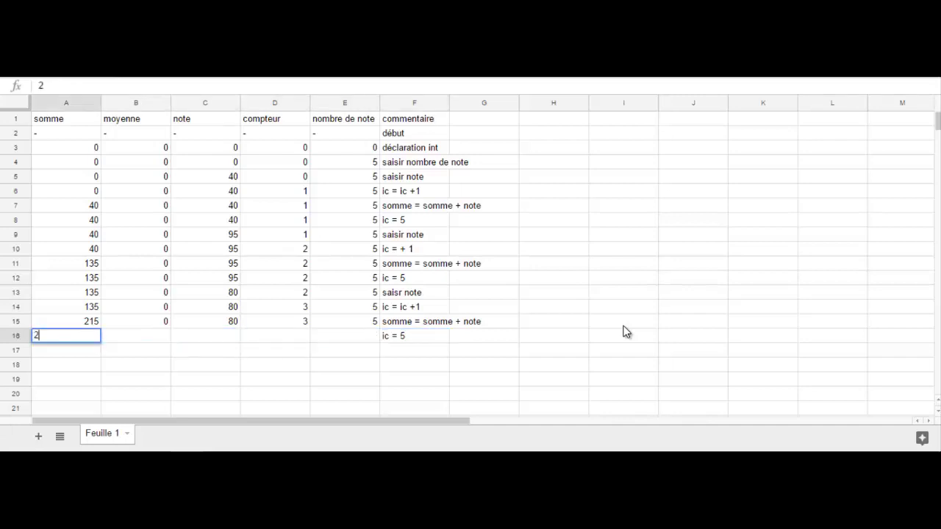
key(BackSpace)
key(BackSpace)
key(BackSpace)
key(BackSpace)
text(215)
key(Tab)
text(0)
key(Tab)
text(80)
key(Tab)
text(3)
key(Tab)
text(5)
key(Left)
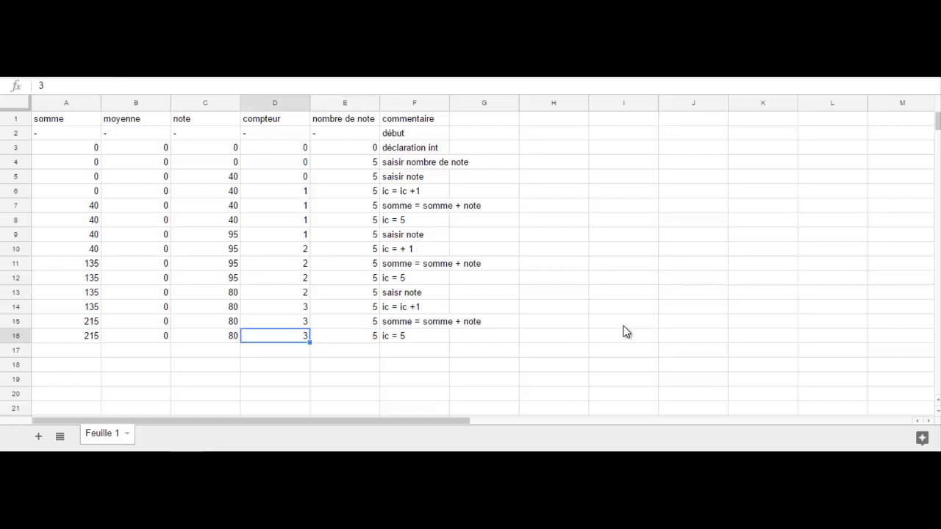
- Enter the comment "saisir note" in F17 for the next pass of the loop
key(Right)
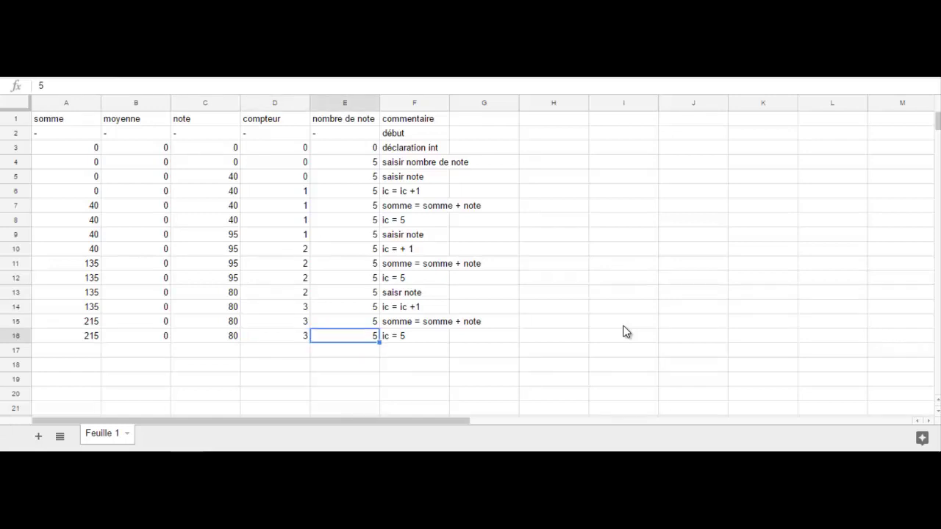
key(Right)
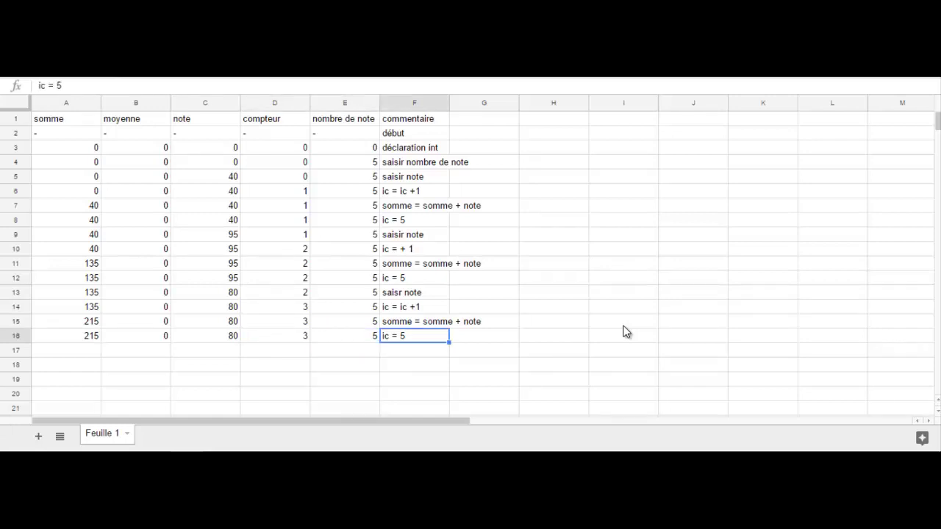
key(Down)
text(sai)
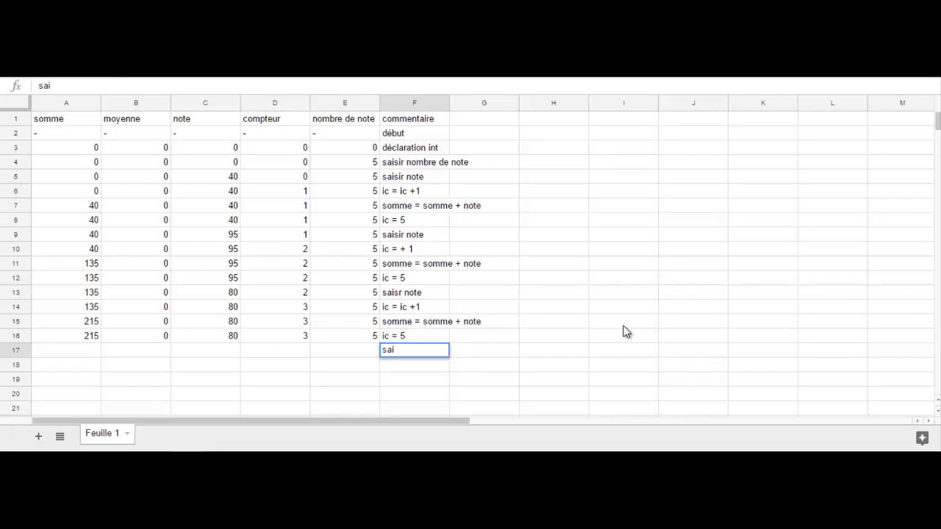
text(sir not)
key(Left)
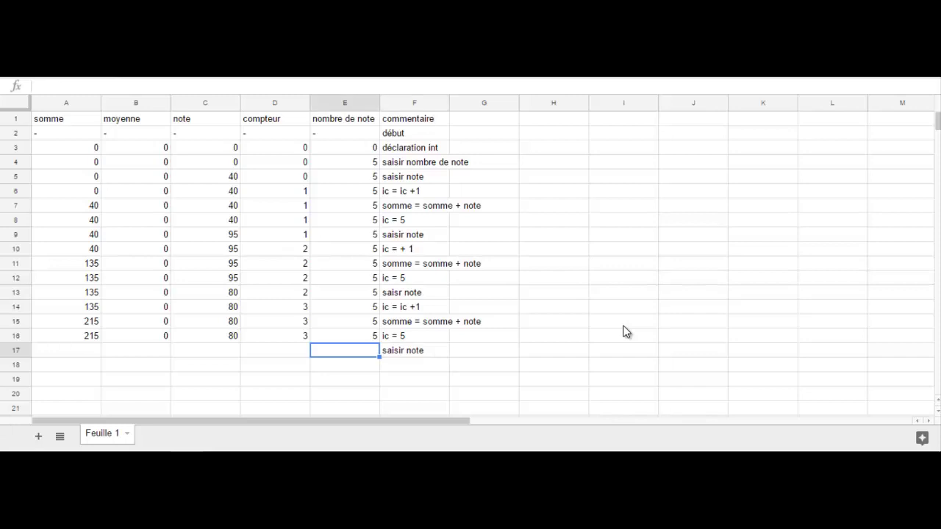
- Enter 2015 for somme and 0 for moyenne in row 17
key(Left)
key(Left)
key(Left)
key(Left)
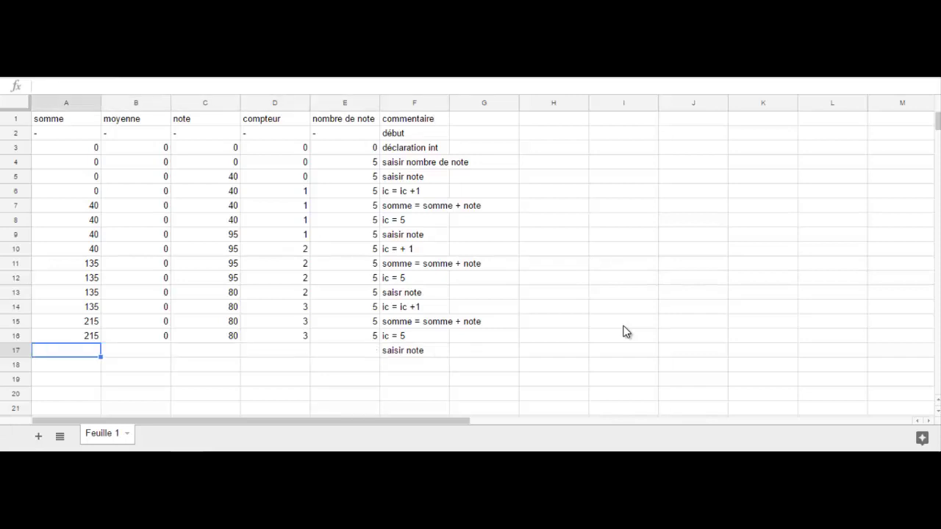
text(2015)
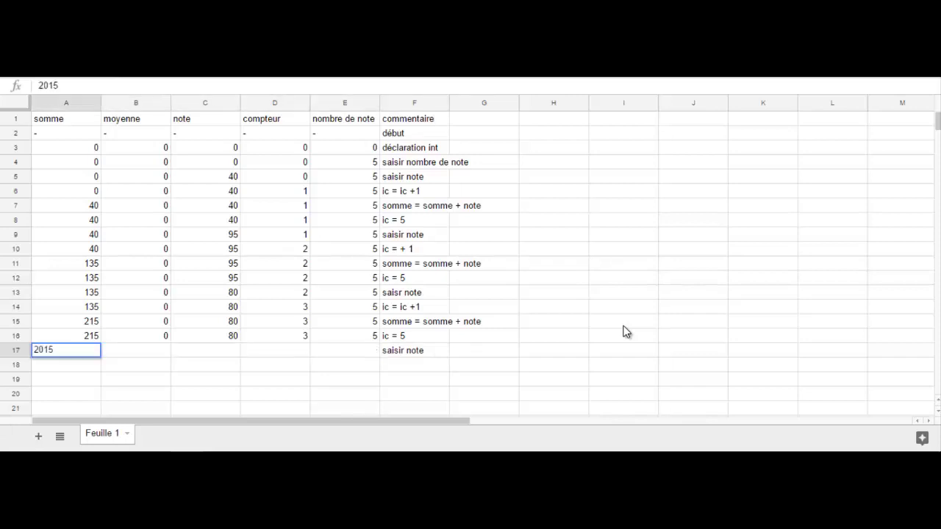
key(Tab)
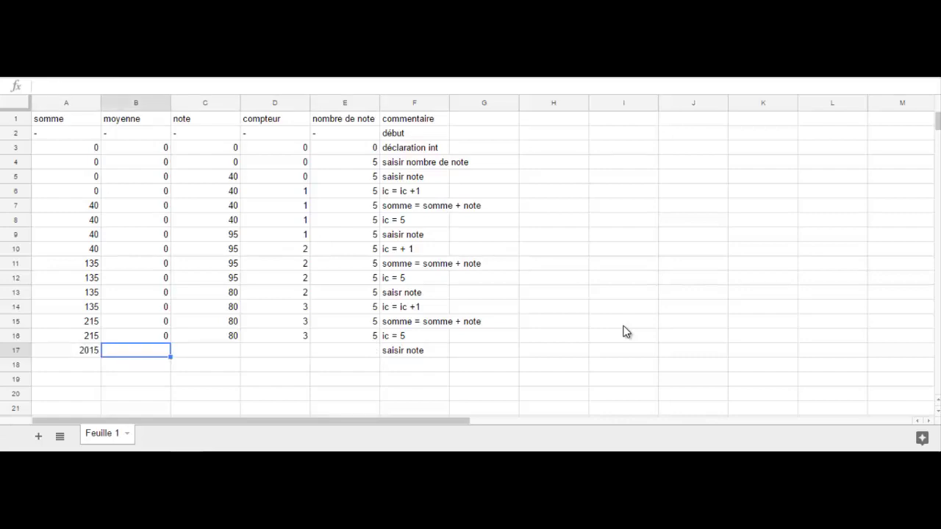
text(0)
key(Tab)
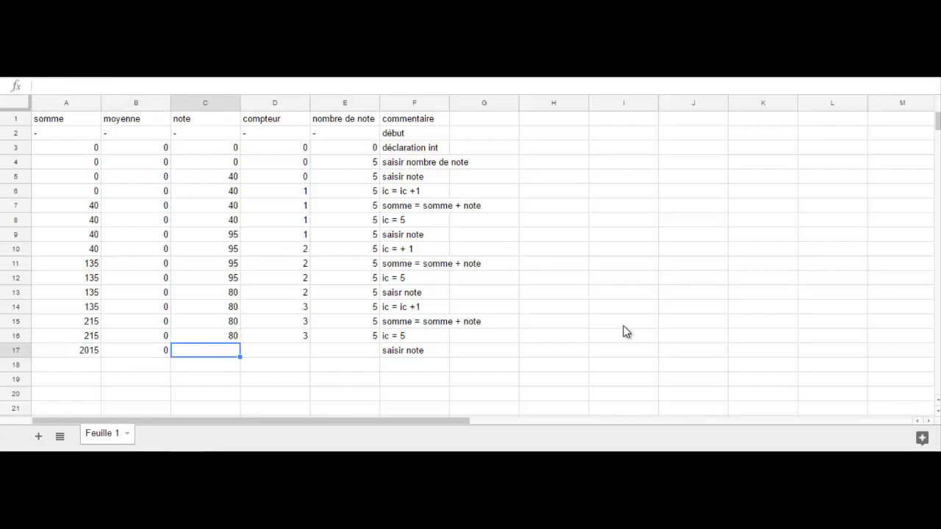
- Consult the test grades in the text file, and complete row 17 with 84 for note, 3 for compteur and 5 for nombre de note
key(alt+Tab)
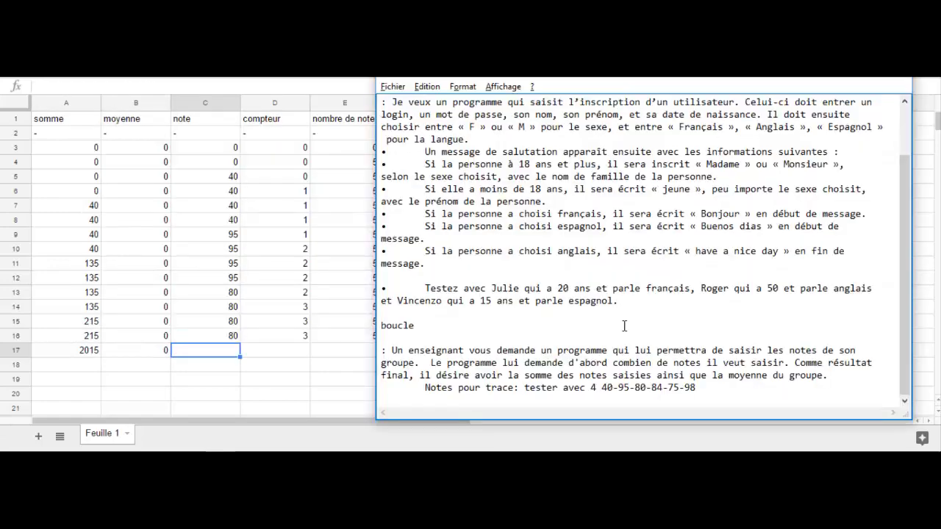
key(alt+Tab)
text(84)
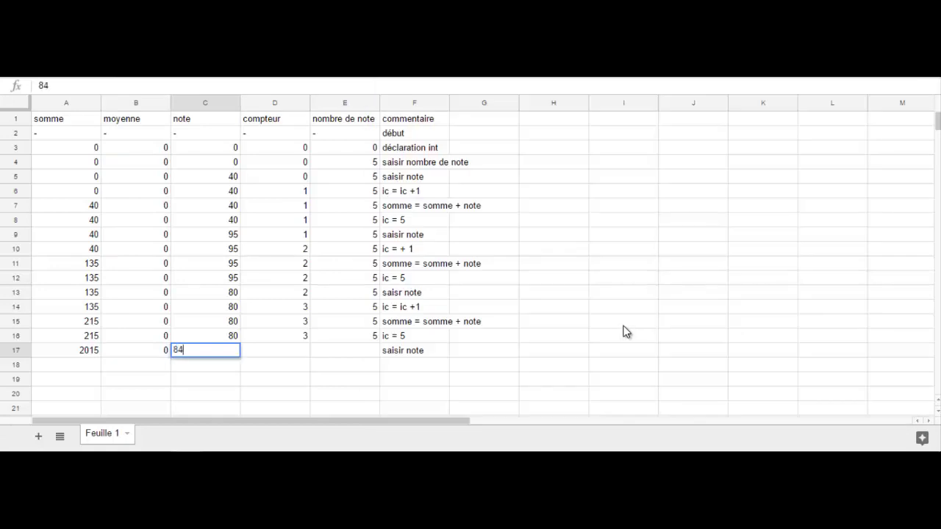
key(Tab)
text(3)
key(Tab)
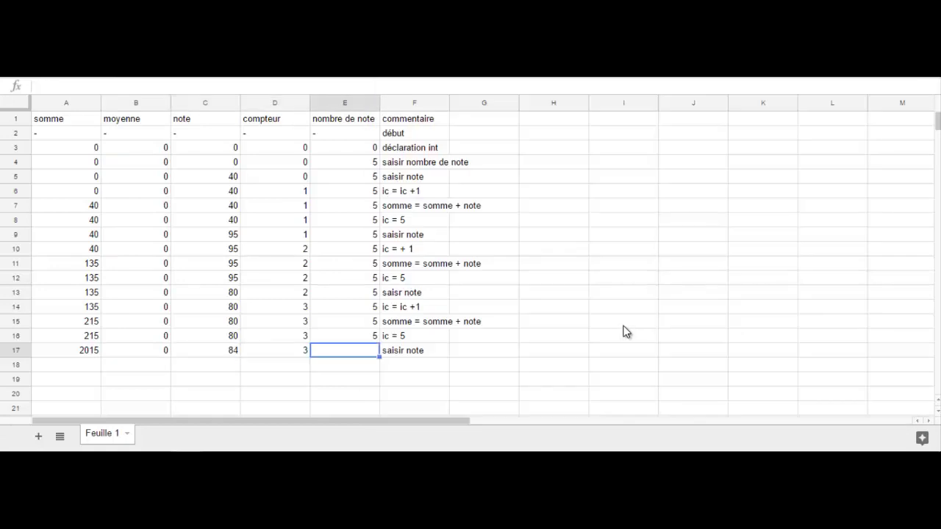
text(5)
key(Tab)
- Enter the comment "ic = ic + 1" in F18 and F14, and correct the somme in A17 to 215
key(Down)
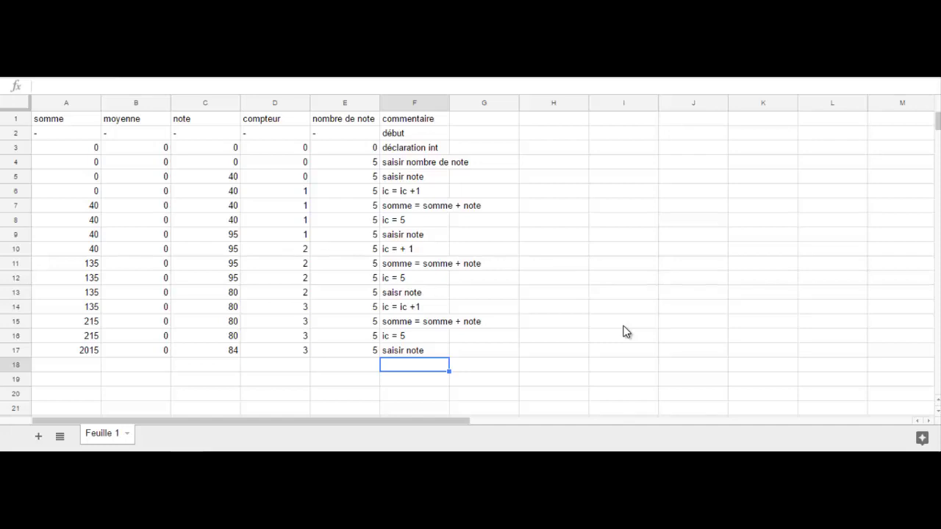
text(ic = ic +1)
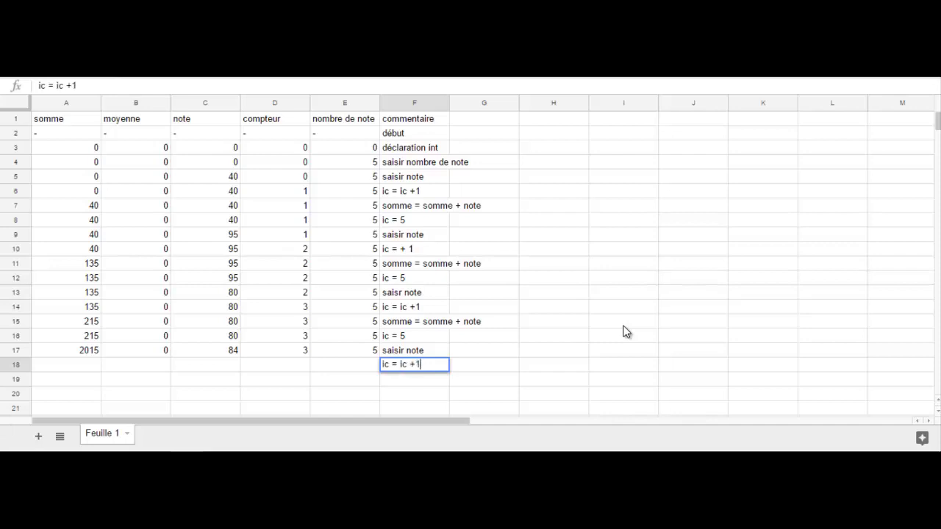
key(BackSpace)
key(BackSpace)
key(BackSpace)
text(+1)
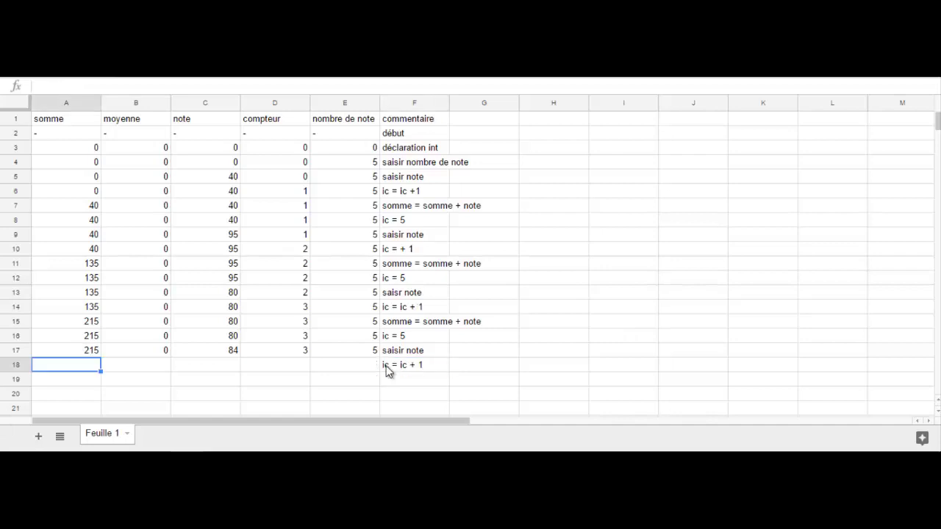
- Fill row 18 with 215 for somme, 0 for moyenne, 84 for note, 4 for compteur and 5 for nombre de note
text(2150)
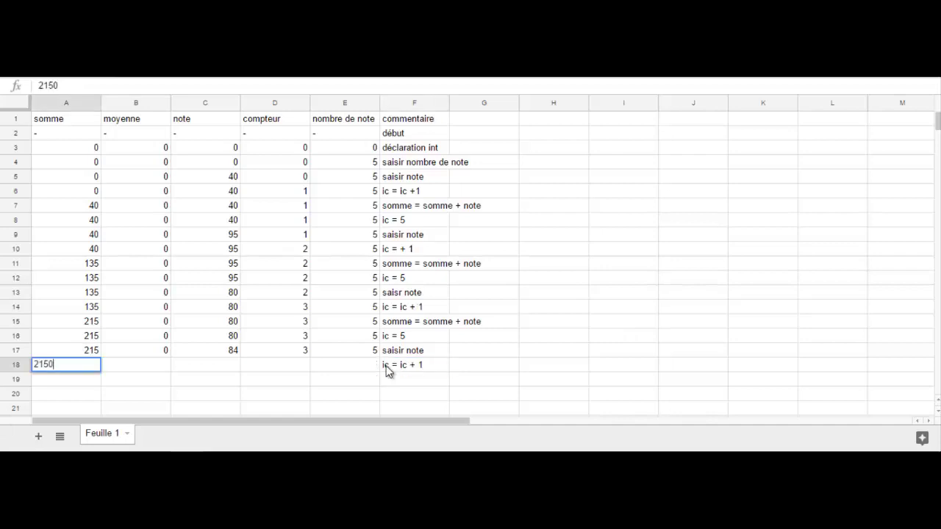
key(BackSpace)
key(Tab)
text(0)
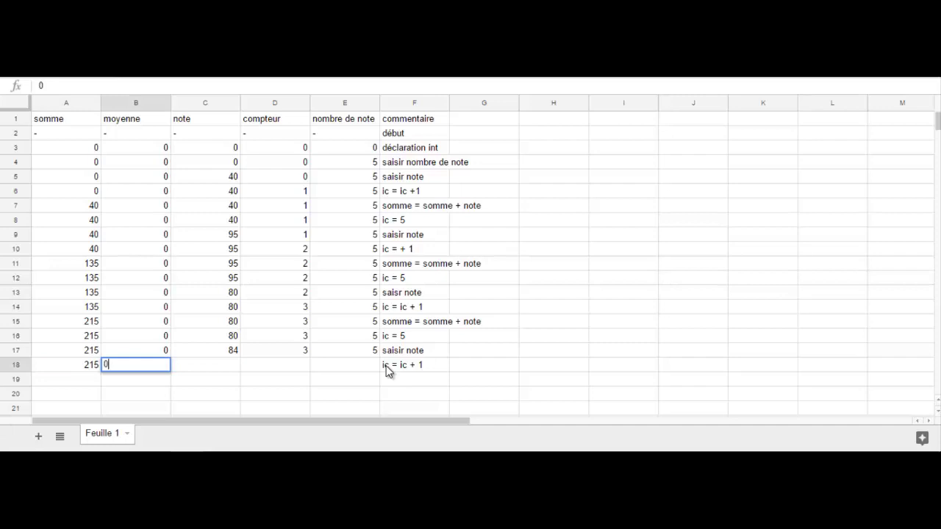
key(Tab)
text(84)
key(Tab)
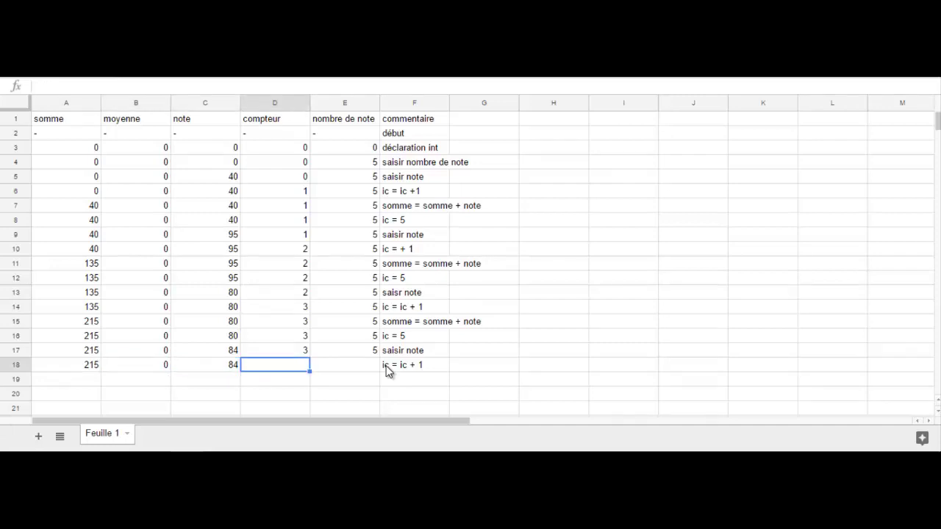
text(4)
key(Tab)
text(5)
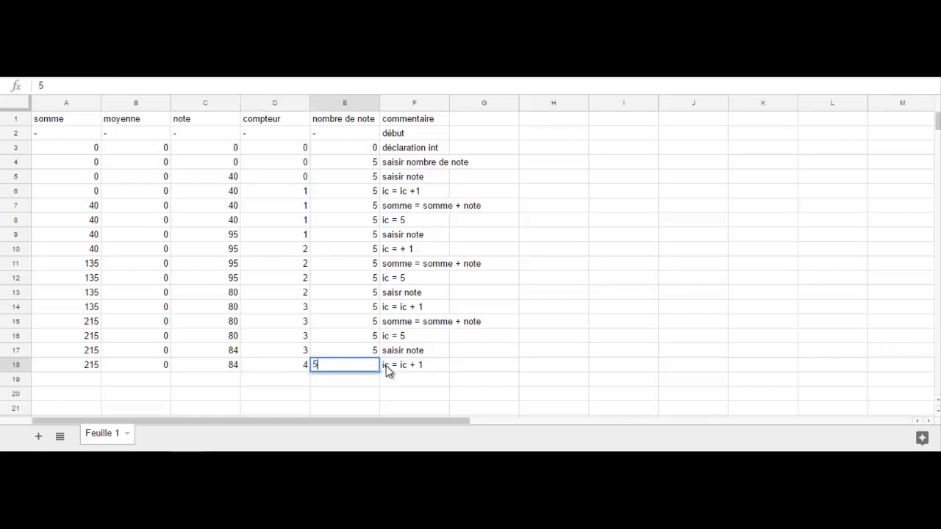
key(Tab)
- Enter the comment "somme = somme + note" in F19
key(Return)
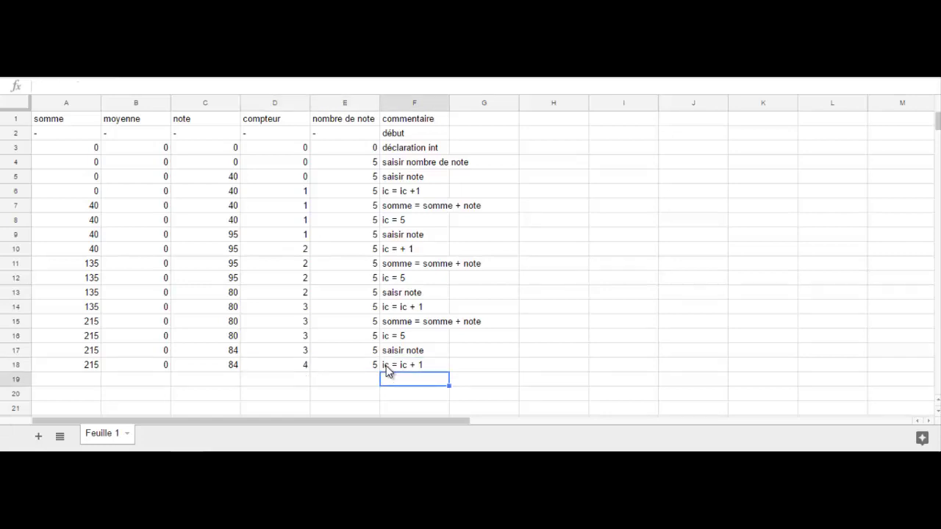
text(somme = somme + note)
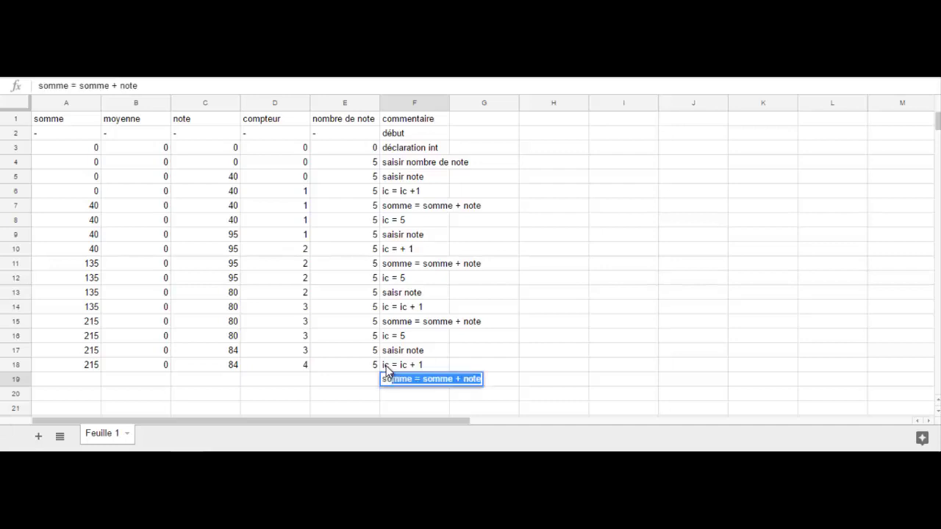
key(Left)
- Fill row 19 with 215 for somme, 0 for moyenne, 84 for note, 4 for compteur and 5 for nombre de note
key(Left)
key(Left)
key(Left)
key(Left)
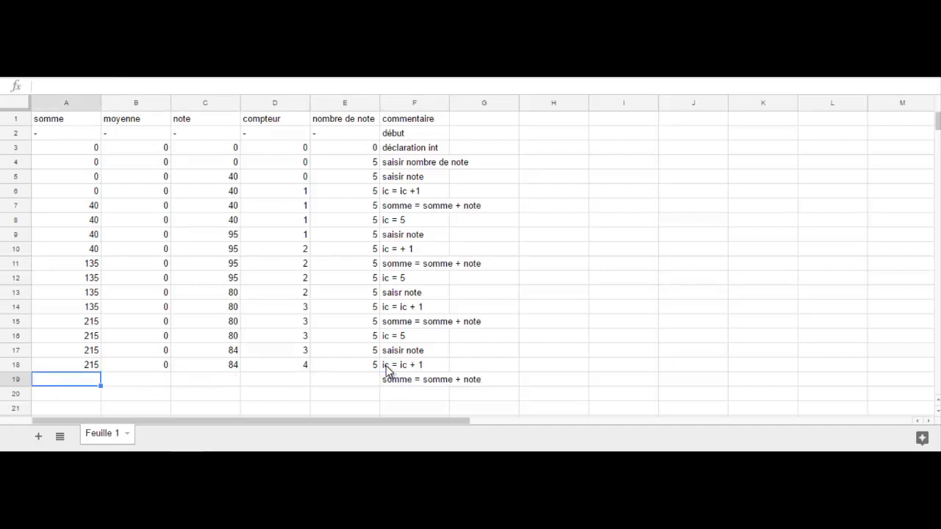
text(215)
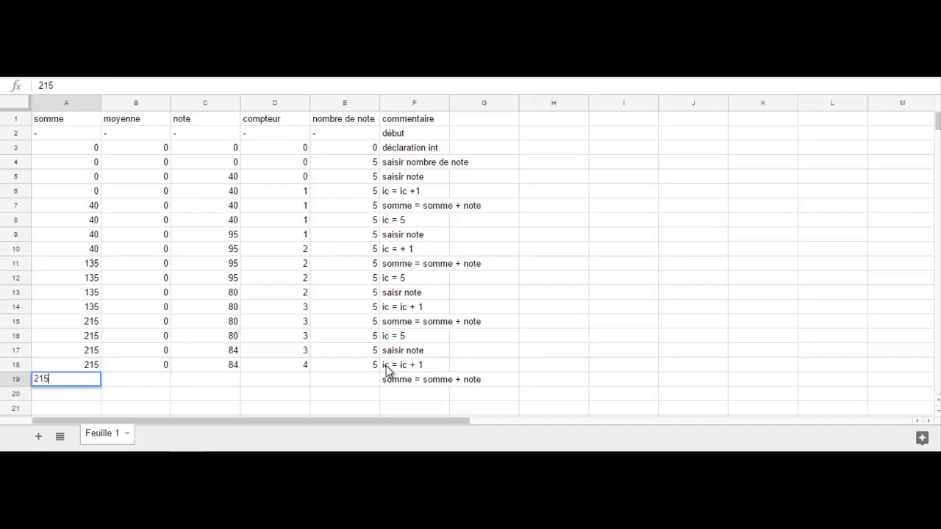
key(Tab)
text(0)
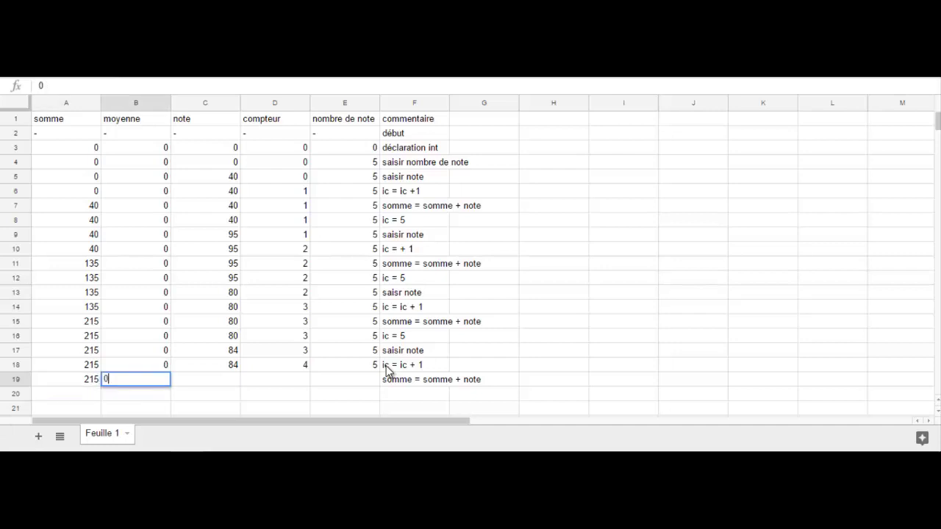
key(Tab)
text(84)
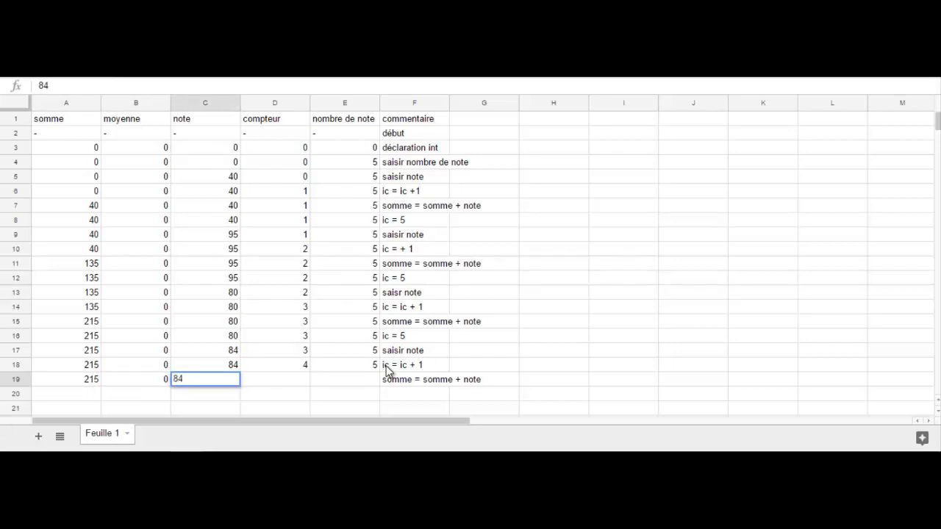
key(Tab)
text(4)
key(Tab)
text(5)
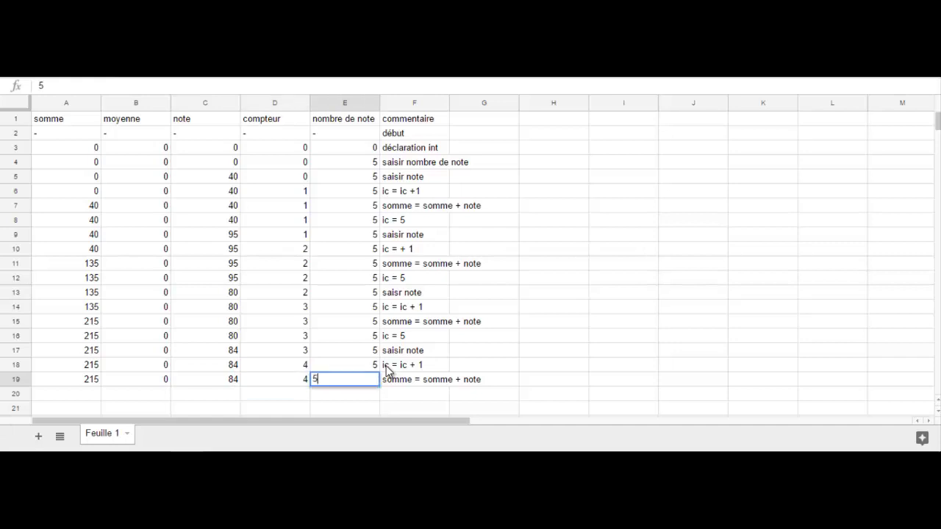
key(Tab)
- Add 215 and 84 in the calculator and set the somme in A19 to 299
key(Left)
key(Left)
key(Left)
key(Left)
key(Left)
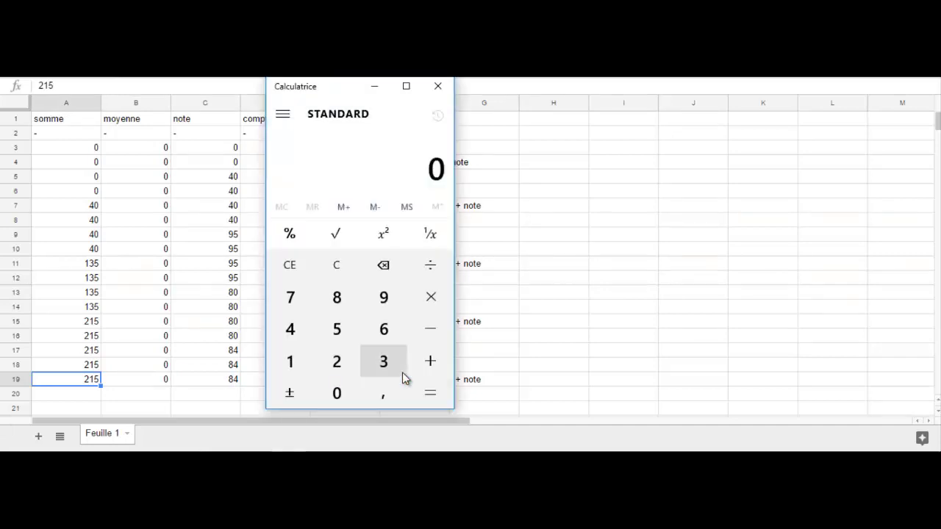
text(215)
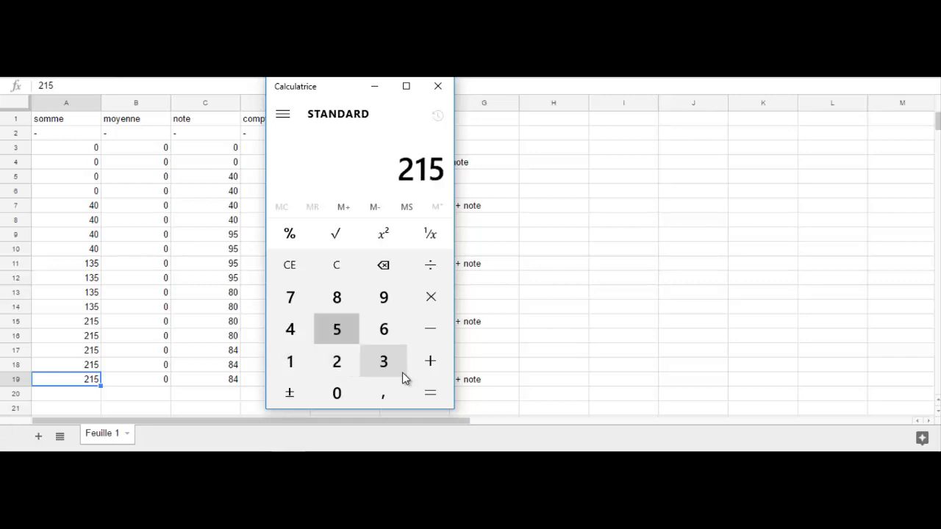
key(plus)
text(84)
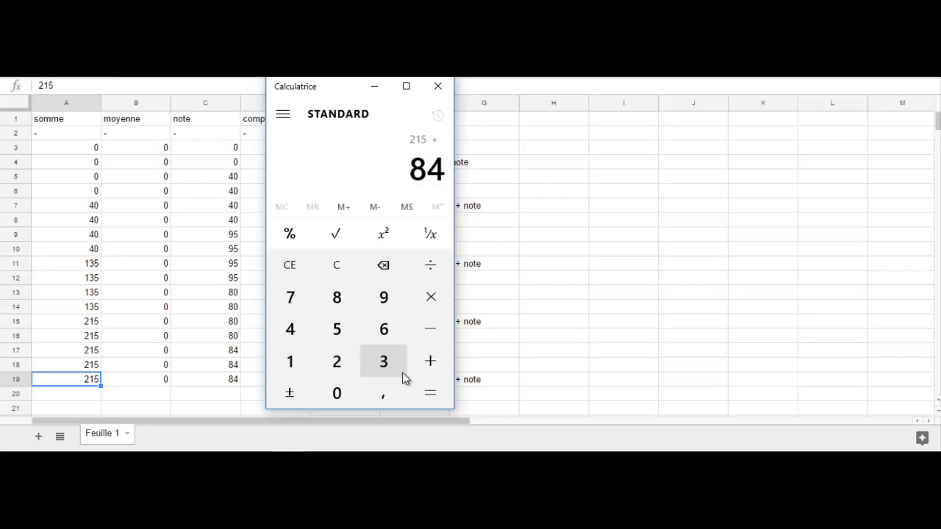
key(Return)
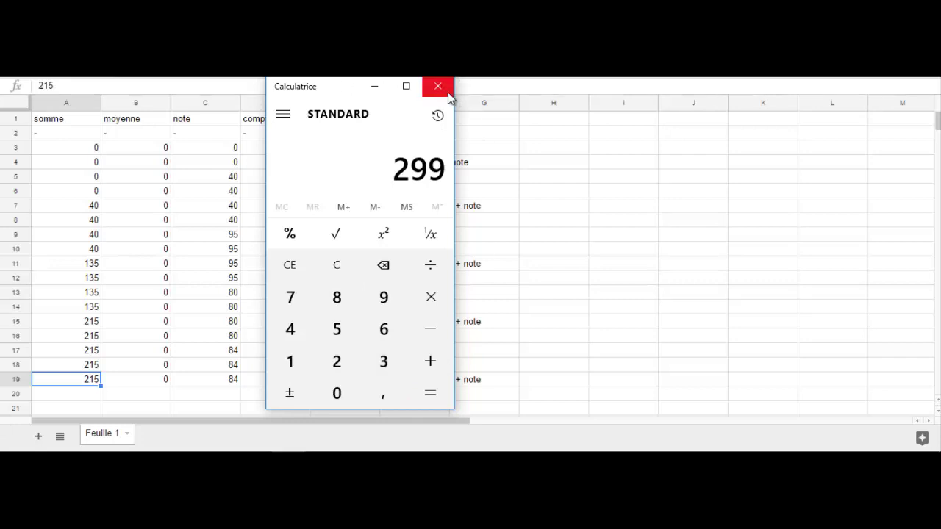
click(379, 94)
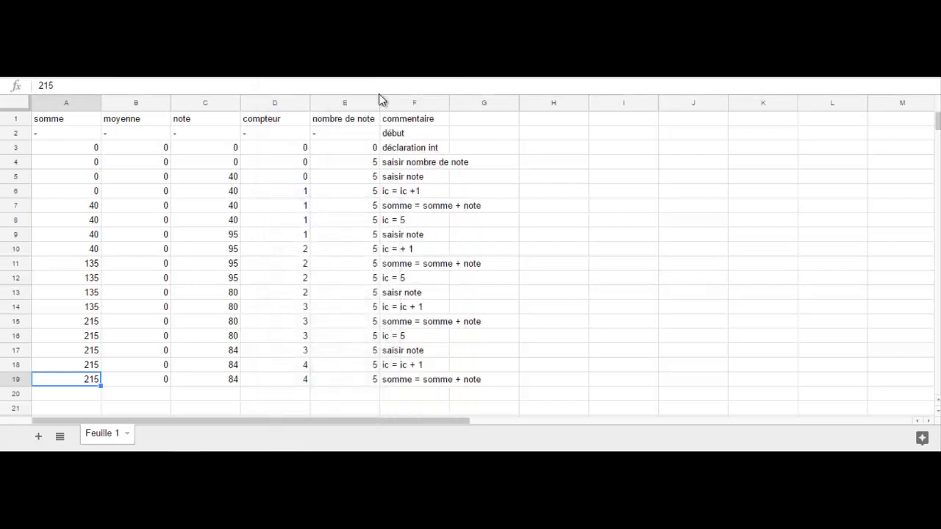
text(299)
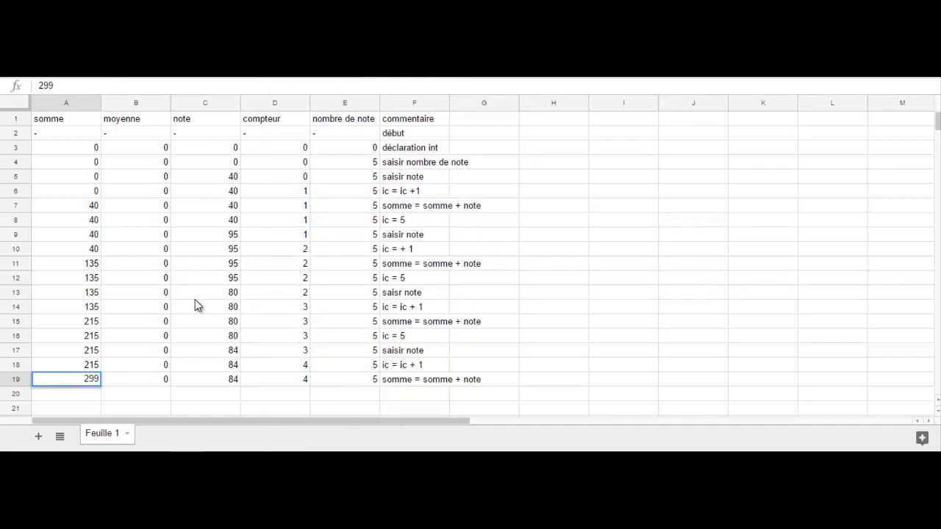
key(Tab)
- Enter the comment "ic = 5" in F20 for the loop test
key(Tab)
key(Tab)
key(Tab)
key(Tab)
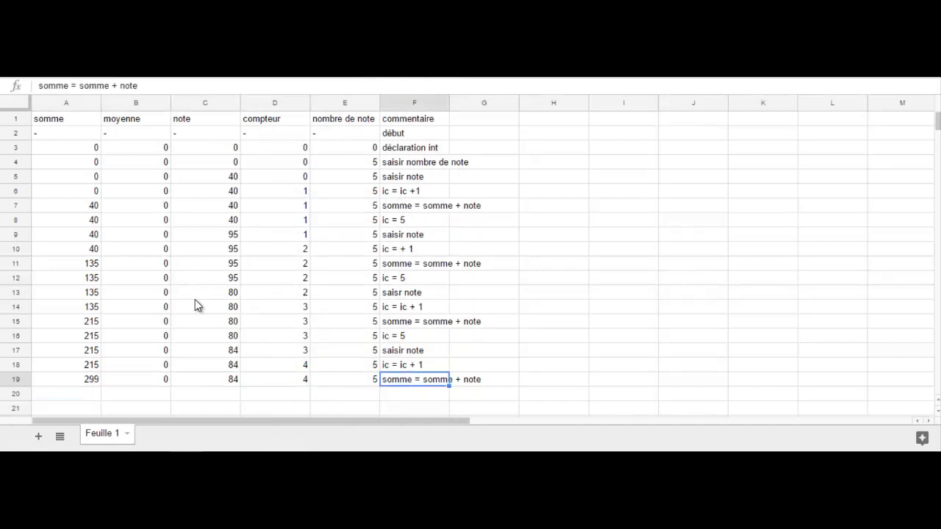
key(Down)
text(i)
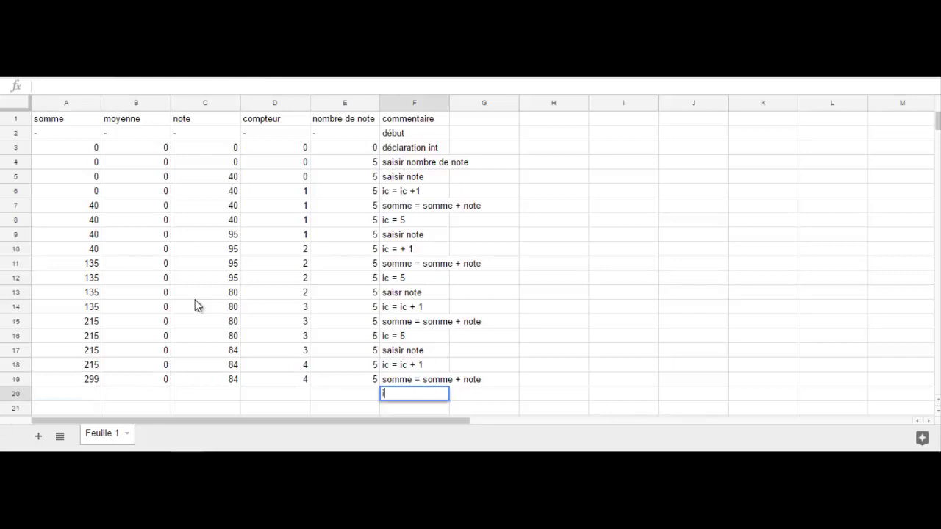
text(c = 5)
key(Return)
- Fill row 20 with 299 for somme, 0 for moyenne, 84 for note, 4 for compteur and 5 for nombre de note
text(4)
key(Tab)
text(5)
key(Tab)
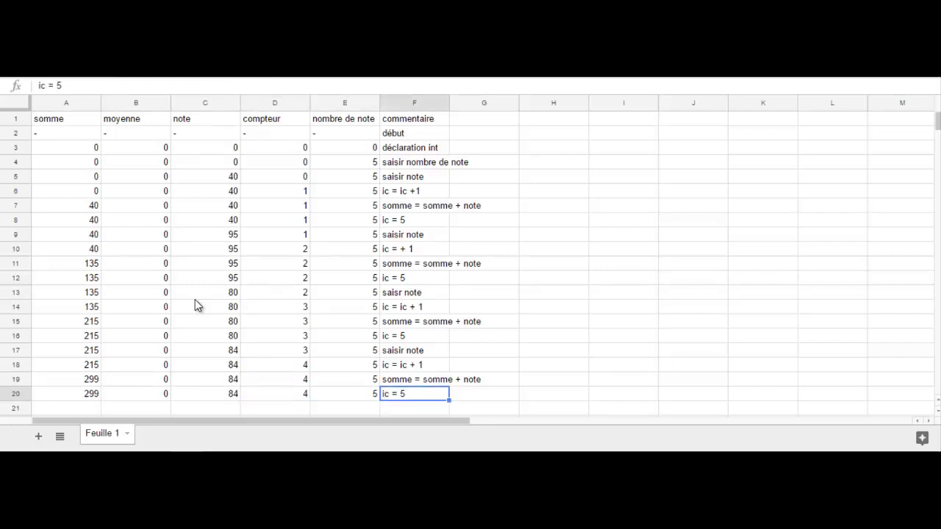
- Enter the comment "saisir note" in F21 for the next pass of the loop
key(Down)
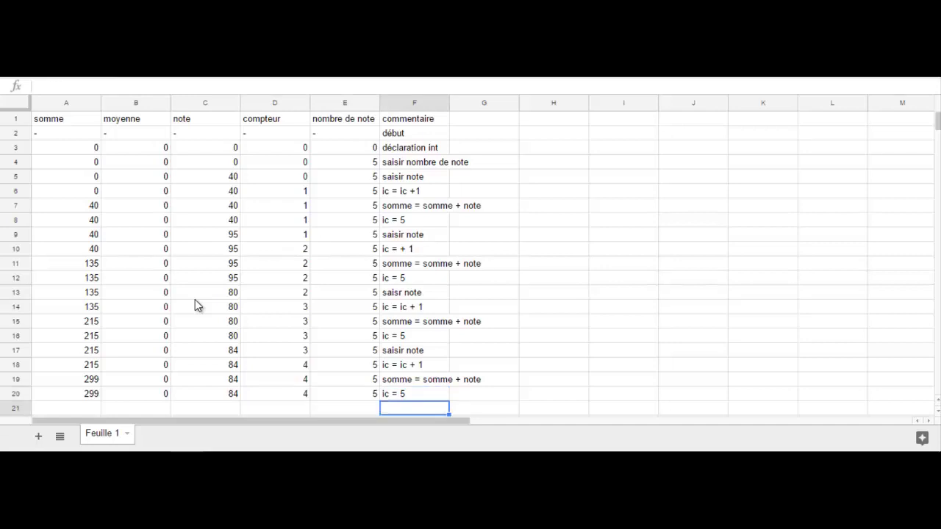
key(Left)
key(Right)
text(saisir)
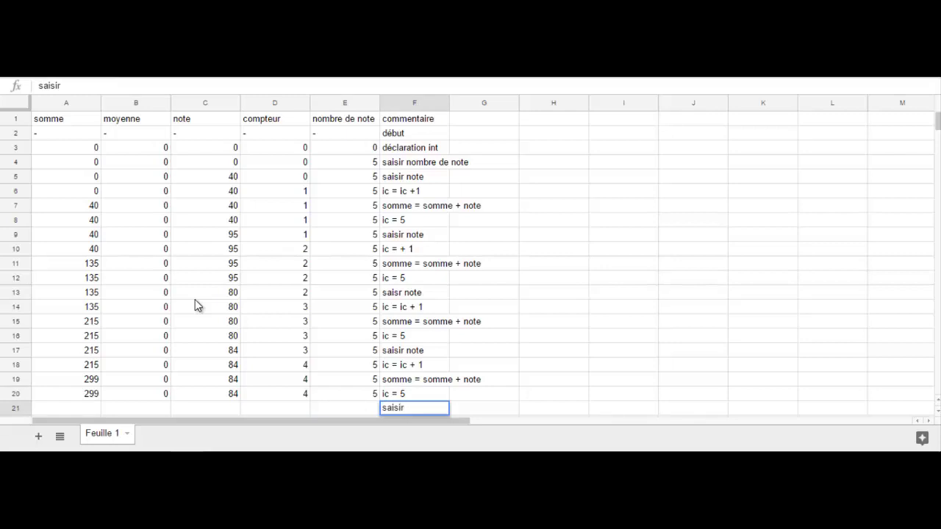
text(note)
key(Return)
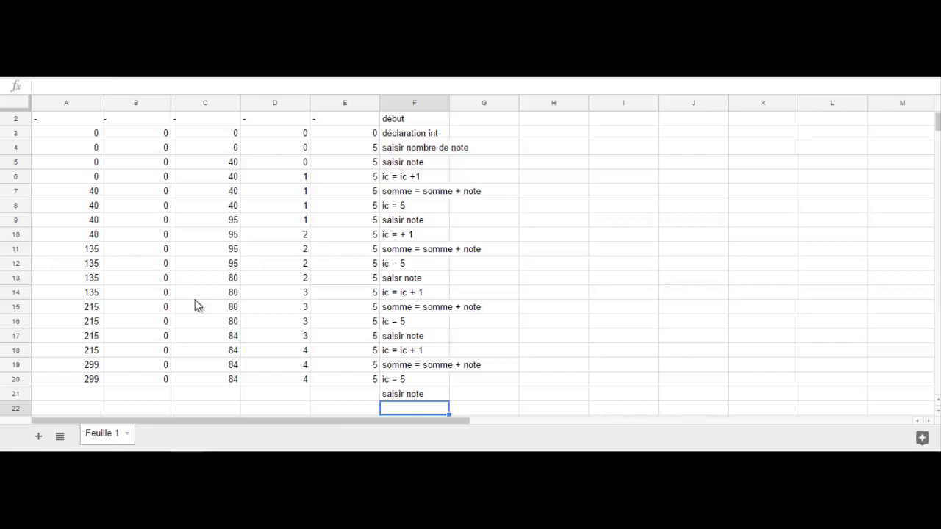
- Enter the comment "ic = ic + 1" in F22 for the counter increment
text(ic = ic +)
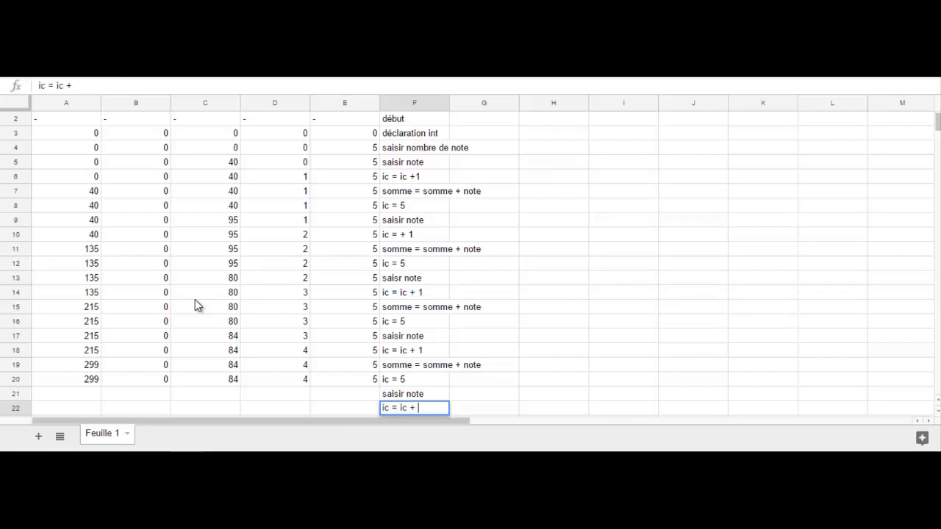
text( 1)
key(Home)
key(Up)
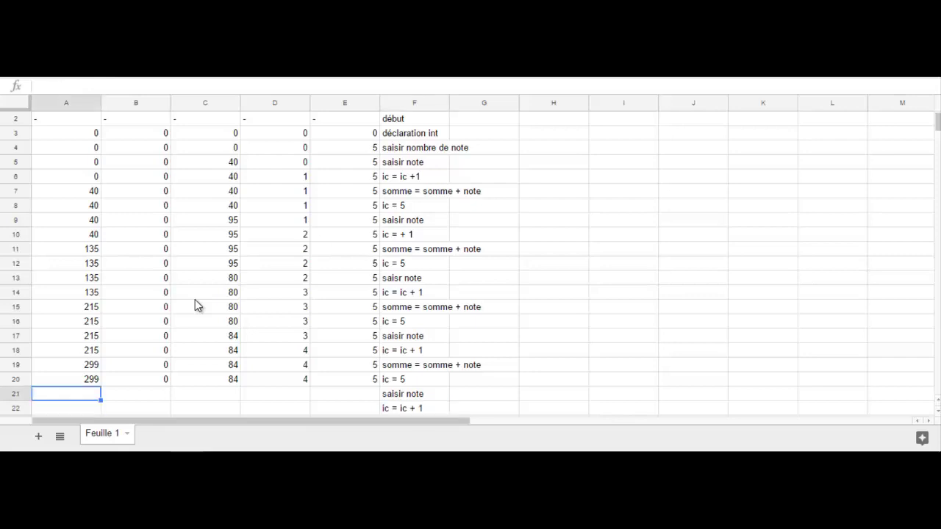
- Fill row 21 with 299 for somme, 0 for moyenne, 75 for note, 4 for compteur and 5 for nombre de note
text(299)
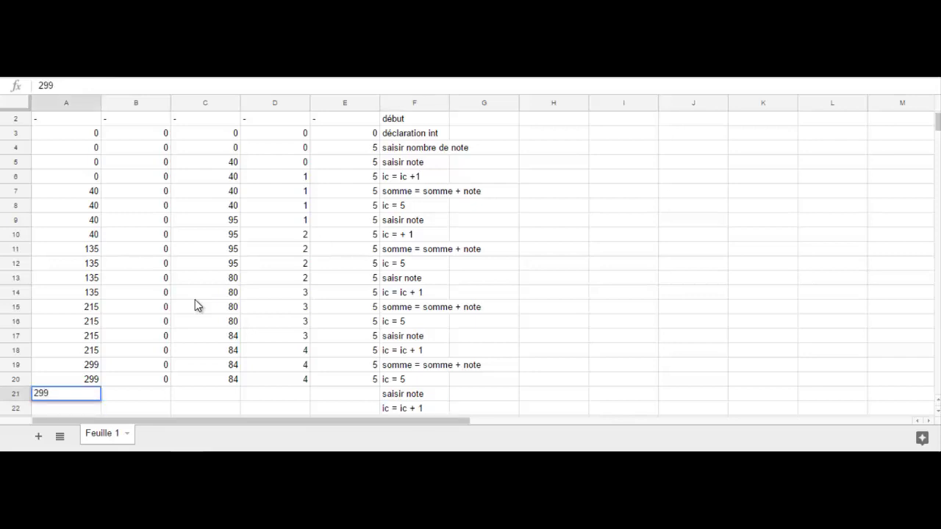
key(Tab)
text(0)
key(Tab)
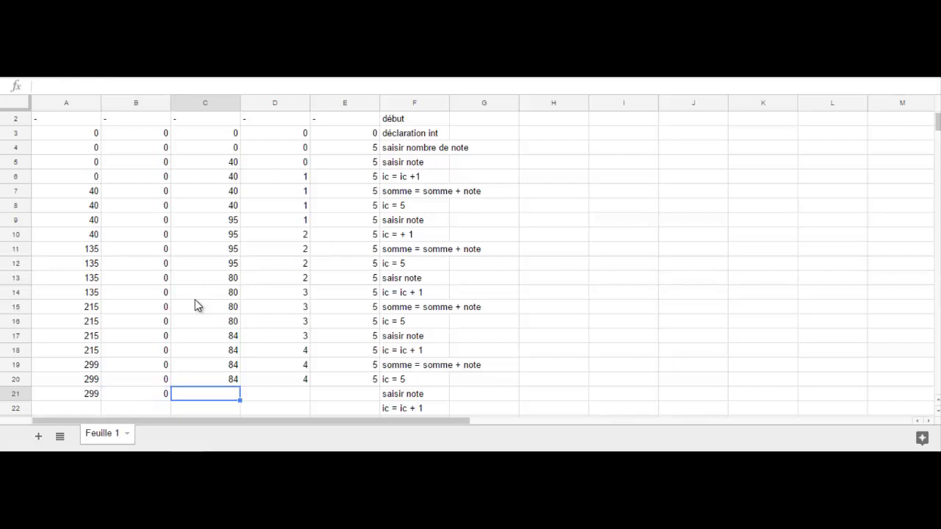
key(alt+Tab)
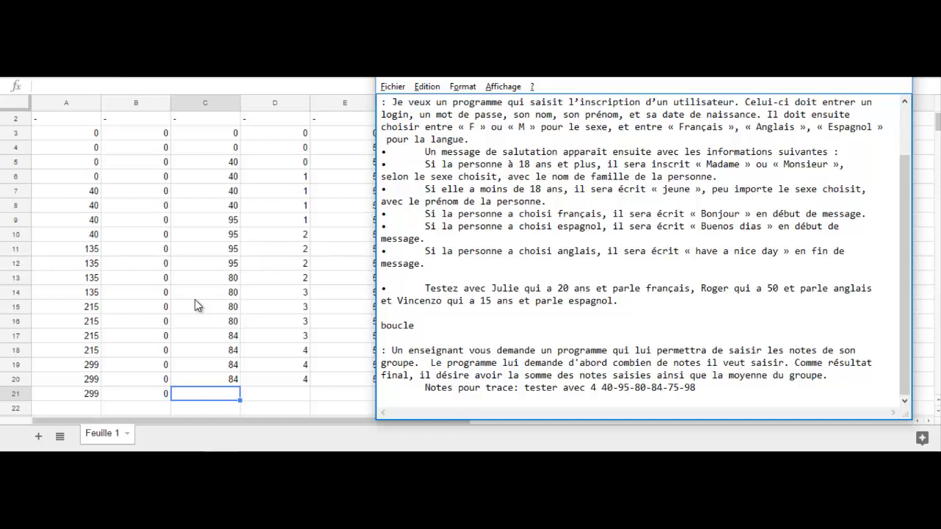
key(alt+Tab)
text(75)
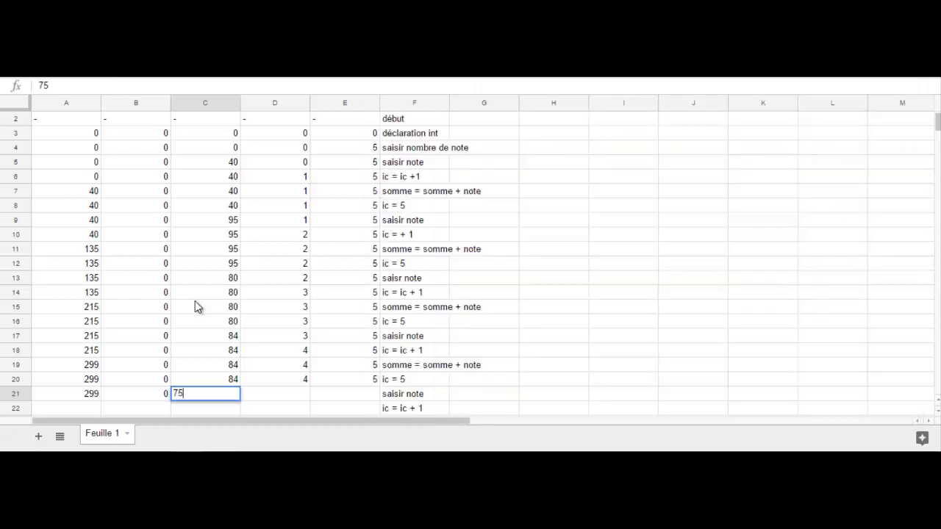
key(Tab)
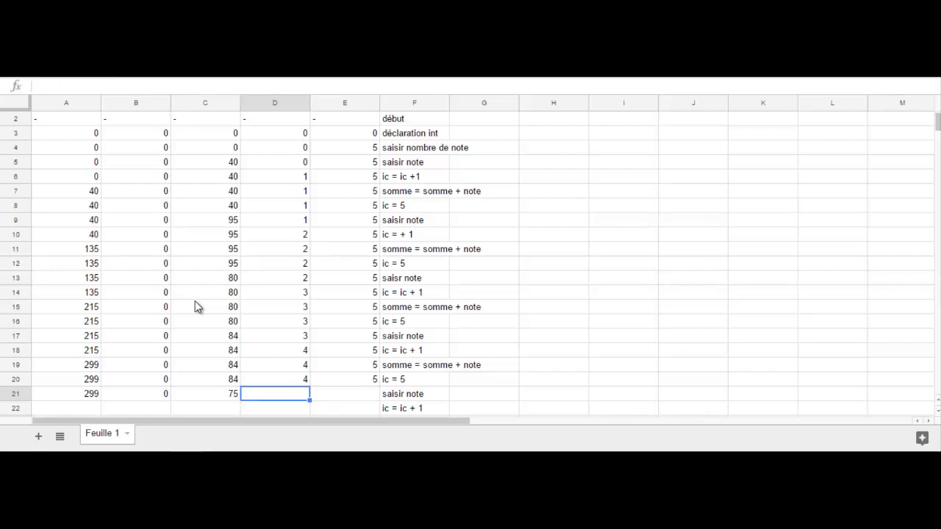
text(4)
key(Tab)
text(5)
key(Tab)
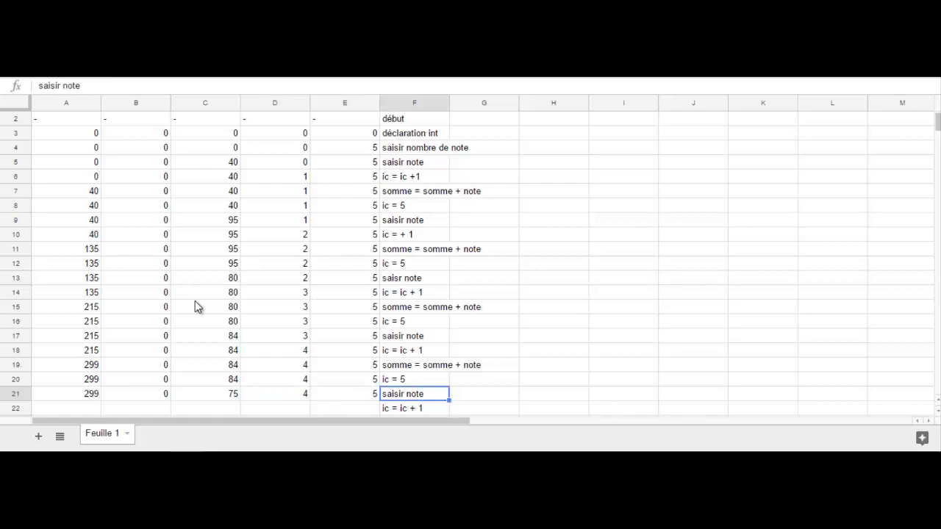
- Fill row 22 with 299 for somme, 0 for moyenne, 75 for note, 5 for compteur and 5 for nombre de note
key(Down)
key(Left)
key(Left)
key(Left)
key(Left)
key(Left)
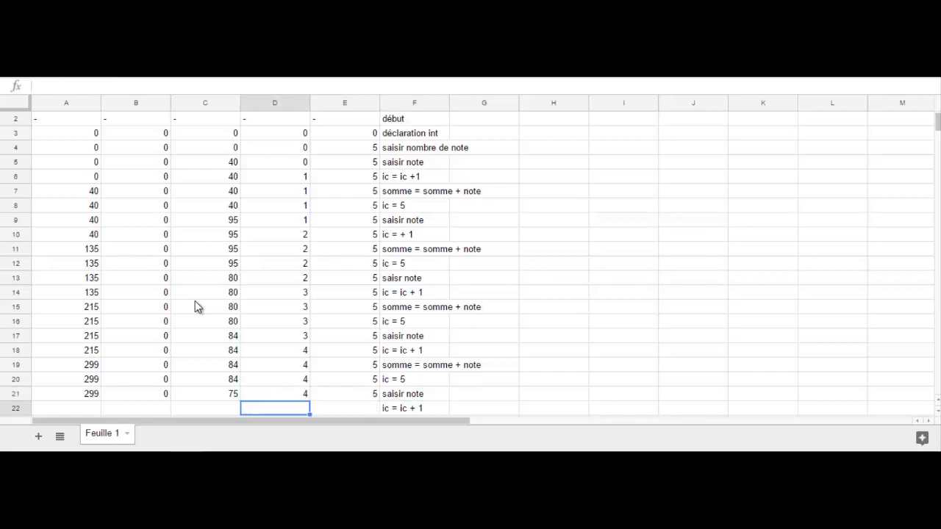
text(299)
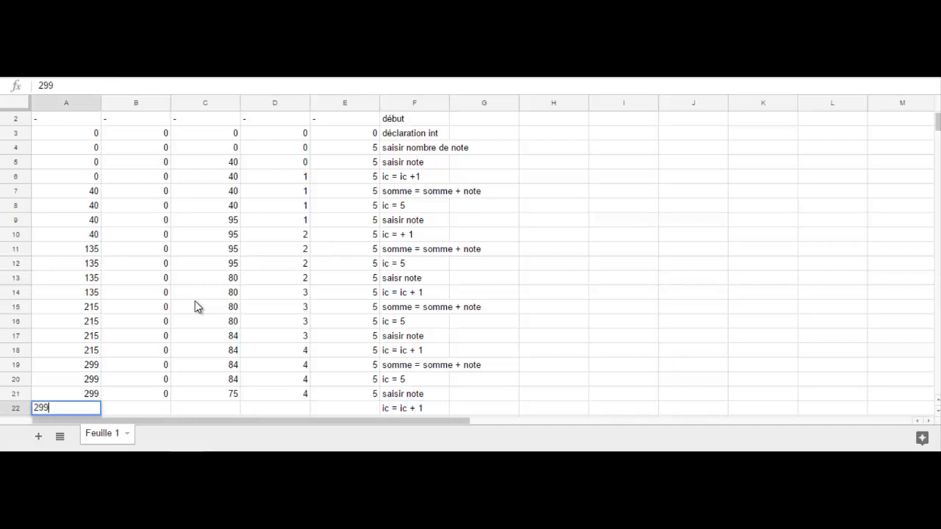
key(Tab)
text(0)
key(Tab)
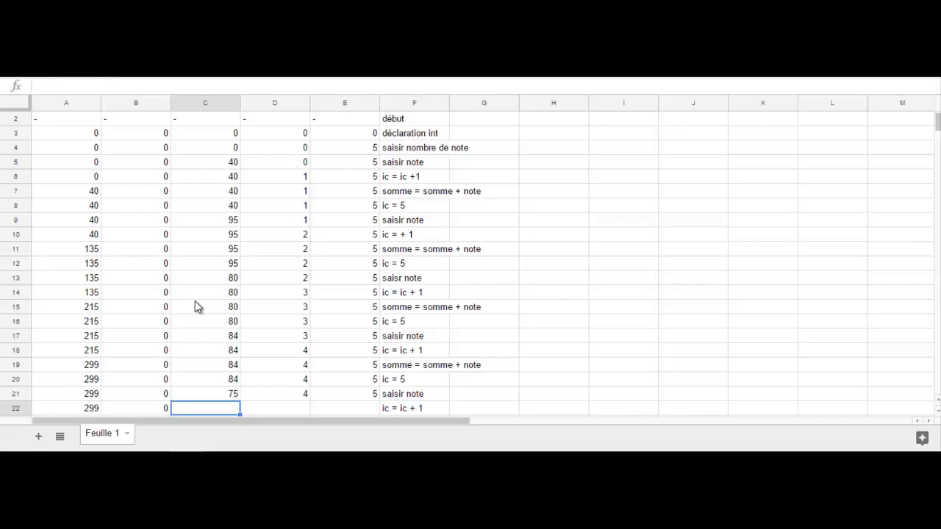
text(75)
key(Tab)
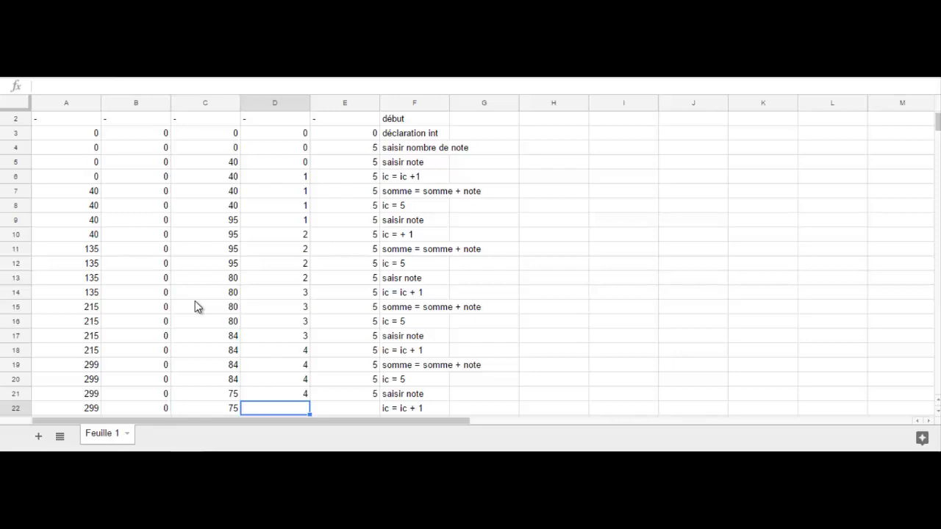
text(5)
key(Tab)
text(5)
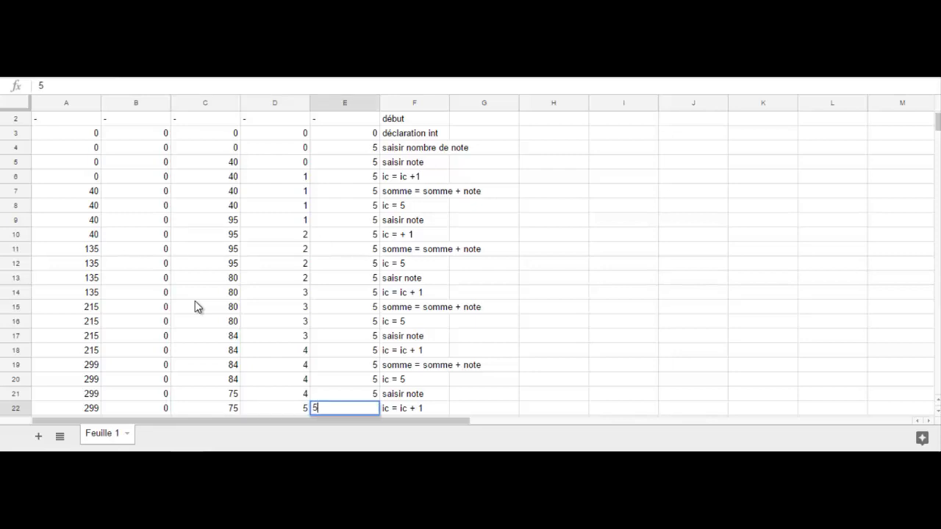
key(Tab)
- Enter the comment "somme = somme + note" in F23 for the sum update
key(Return)
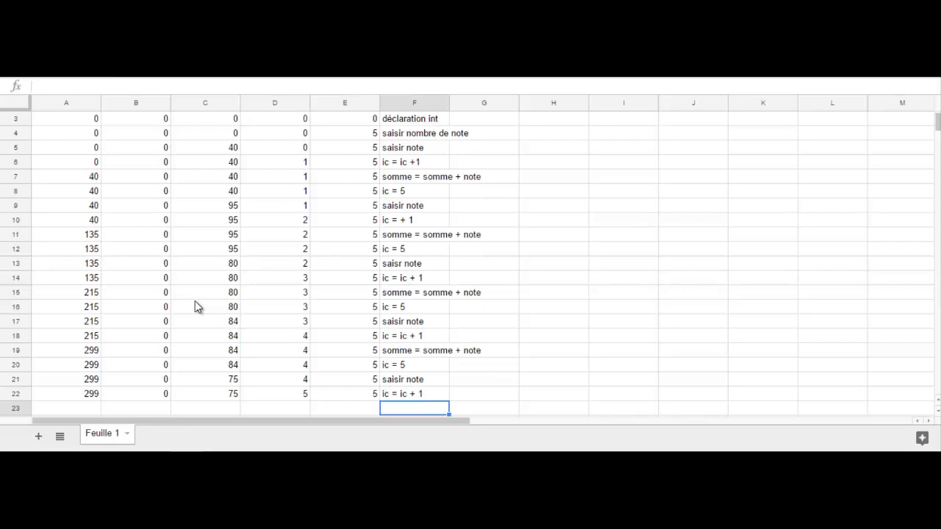
text(so)
key(Return)
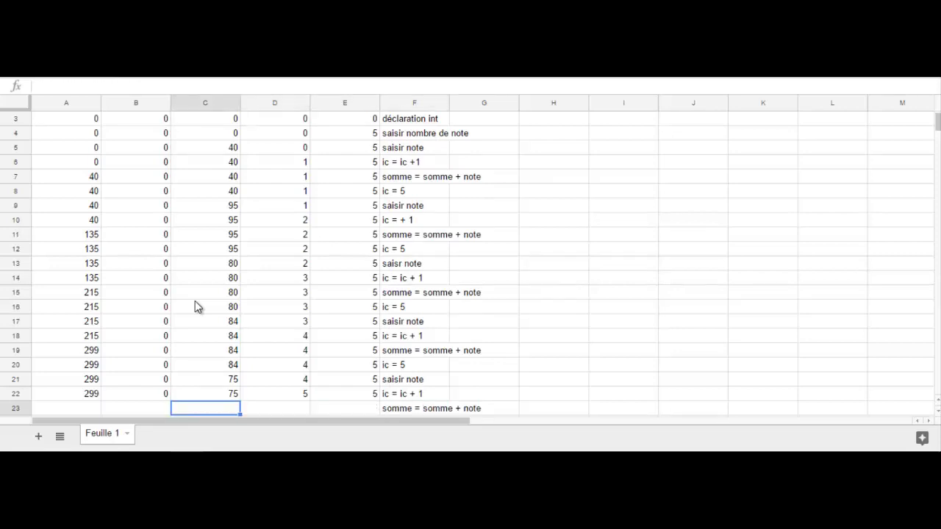
- Fill row 23 with 299 for somme, 0 for moyenne, 75 for note, 5 for compteur and 5 for nombre de note
key(Home)
text(299)
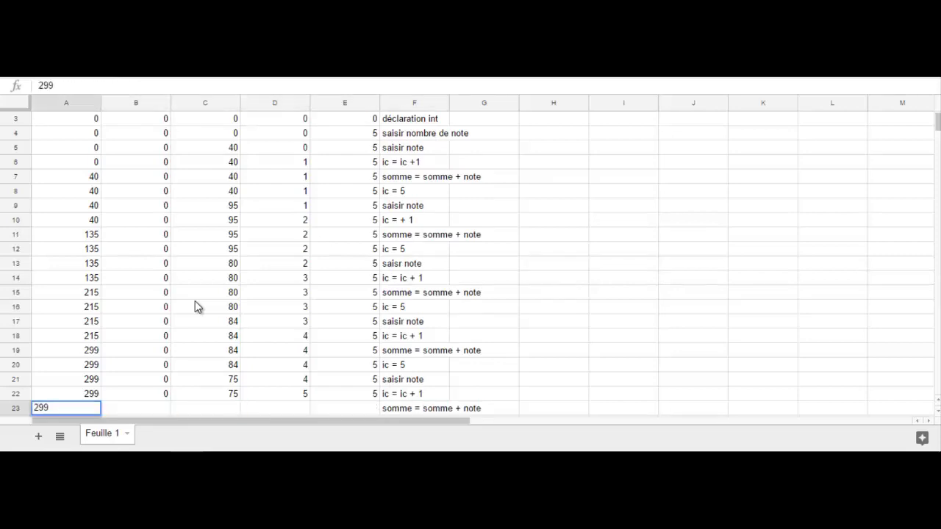
key(Tab)
text(0)
key(Tab)
text(75)
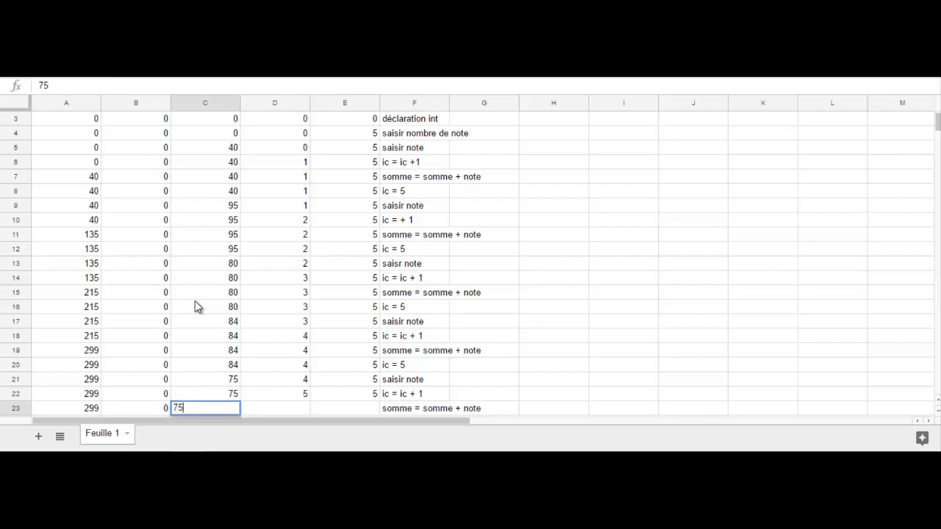
key(Tab)
key(Tab)
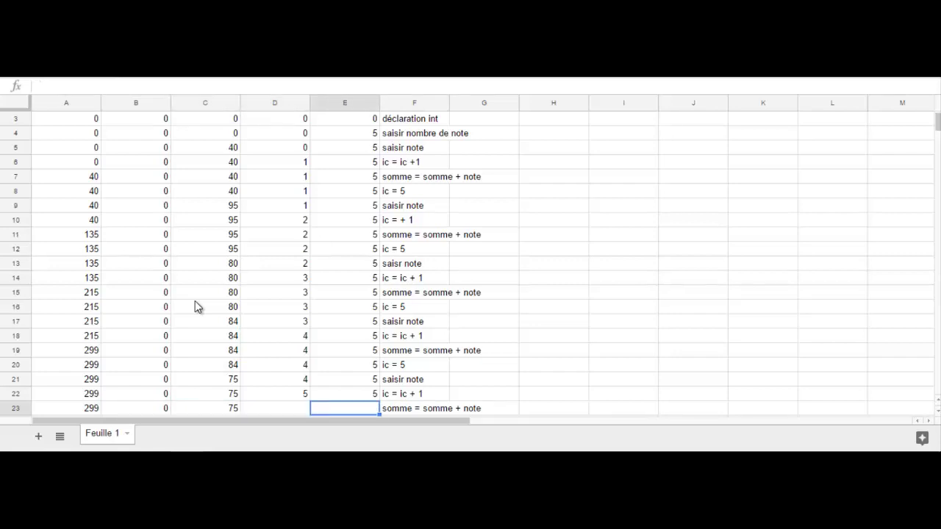
text(5)
key(Tab)
key(Left)
key(Left)
text(5)
key(Tab)
key(Tab)
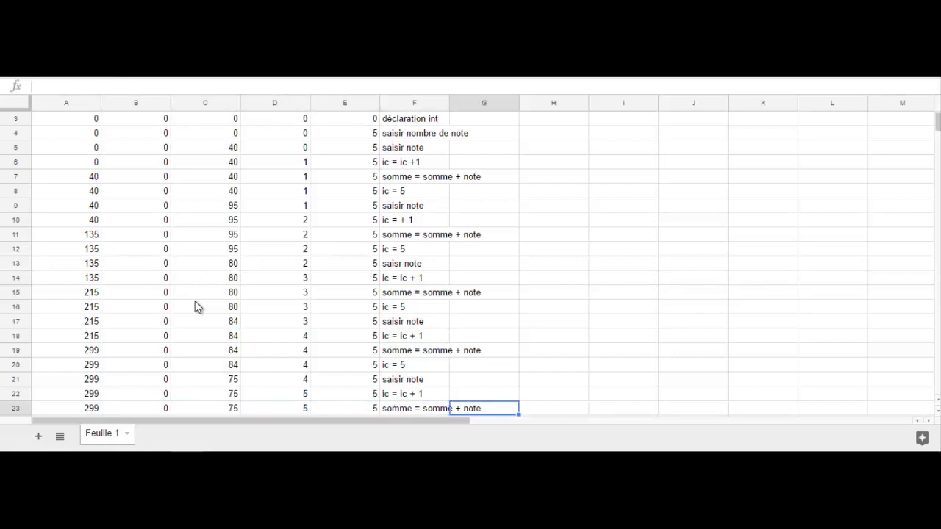
- Enter the comment "ic = 5" in F24 for the loop test
key(Return)
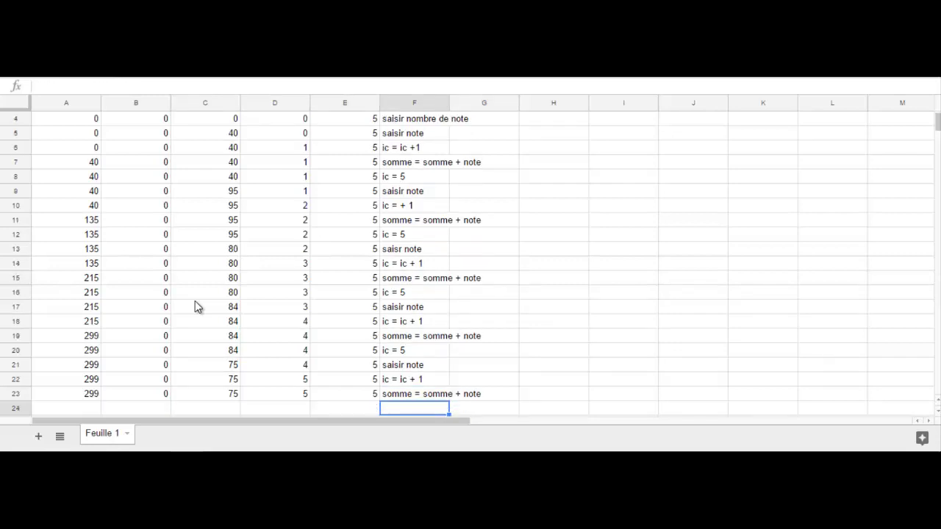
text(ic  )
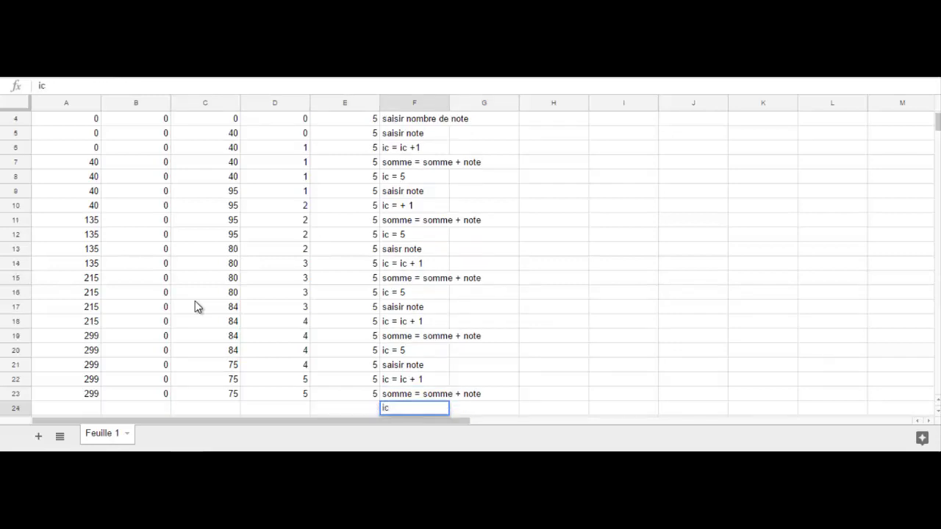
text(= 5)
key(Return)
- Fill row 24 with 299 for somme, 0 for moyenne, 75 for note, 5 for compteur and 5 for nombre de note
text(299)
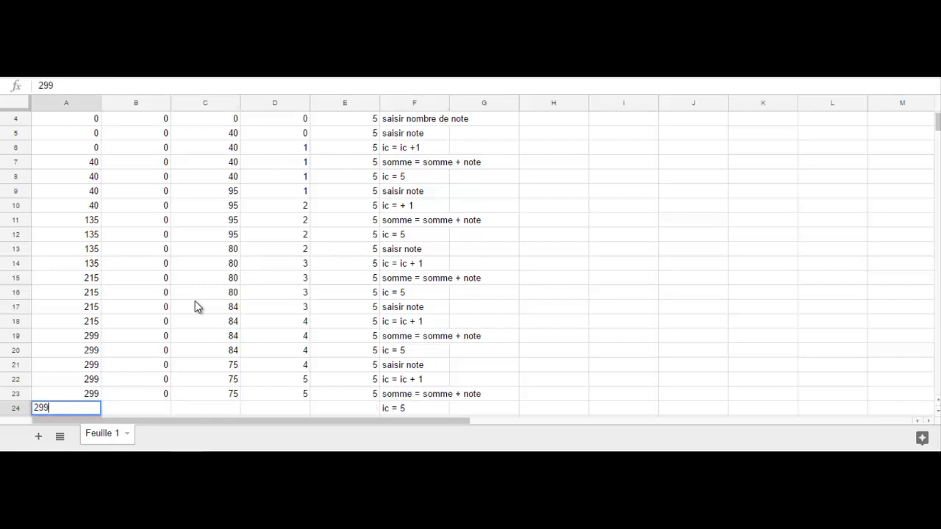
key(Tab)
text(0)
key(Tab)
text(75)
key(Tab)
text(5)
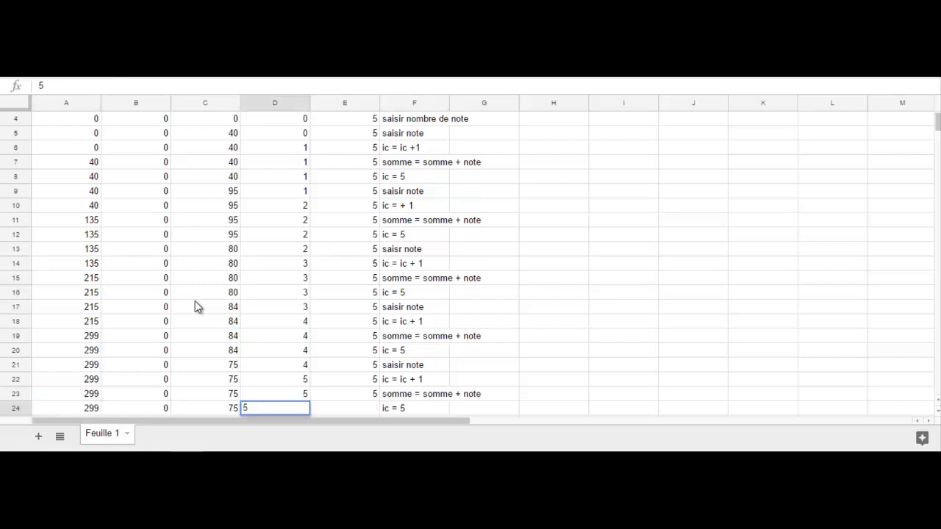
key(Tab)
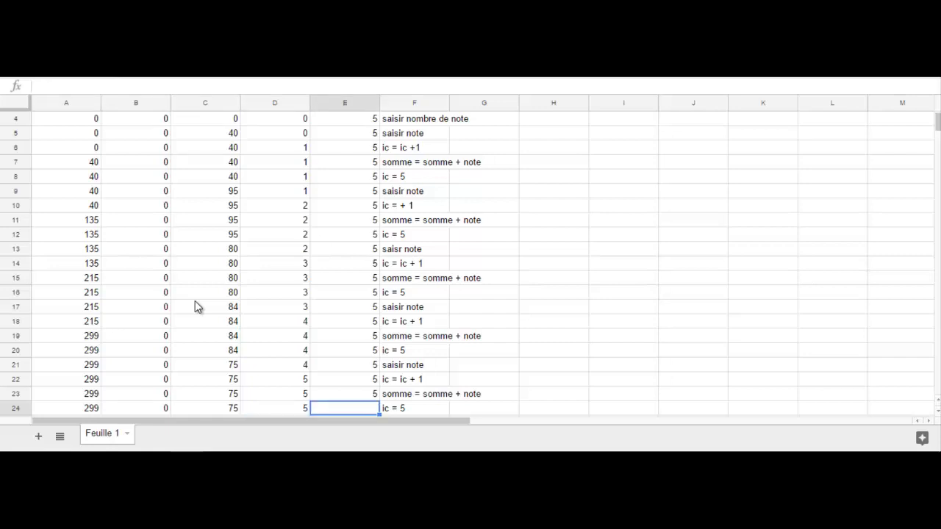
text(5)
key(Tab)
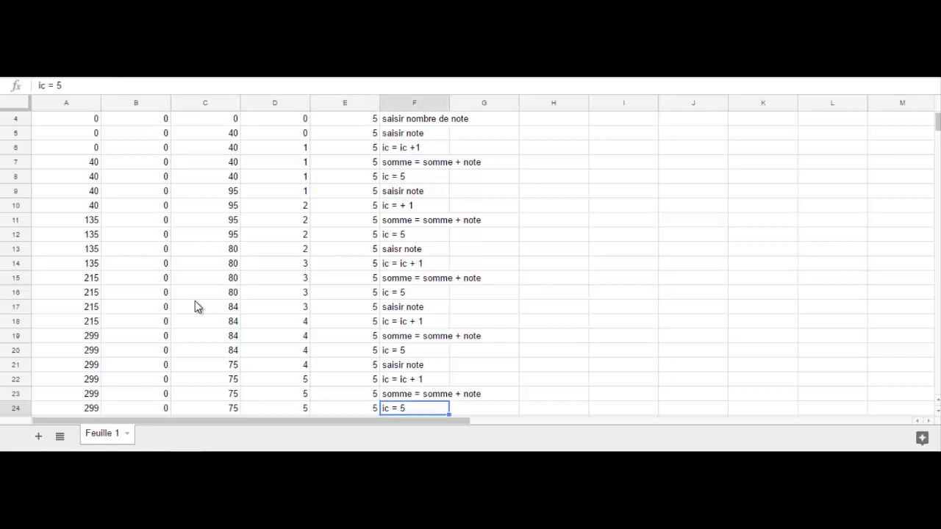
key(Return)
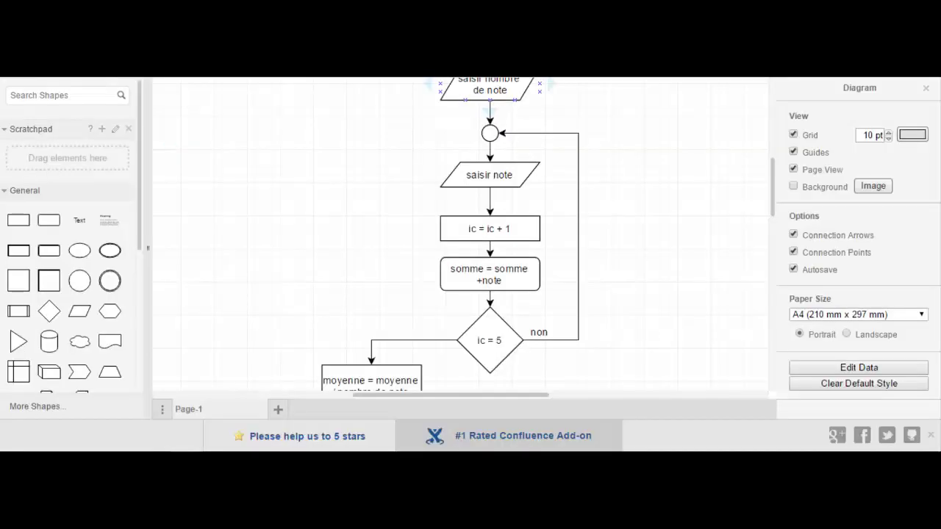
- In the flowchart, add the text label "oui" to the "ic = 5" decision's branch leading to the moyenne calculation
scroll(571, 298, down, 3)
scroll(574, 304, down, 2)
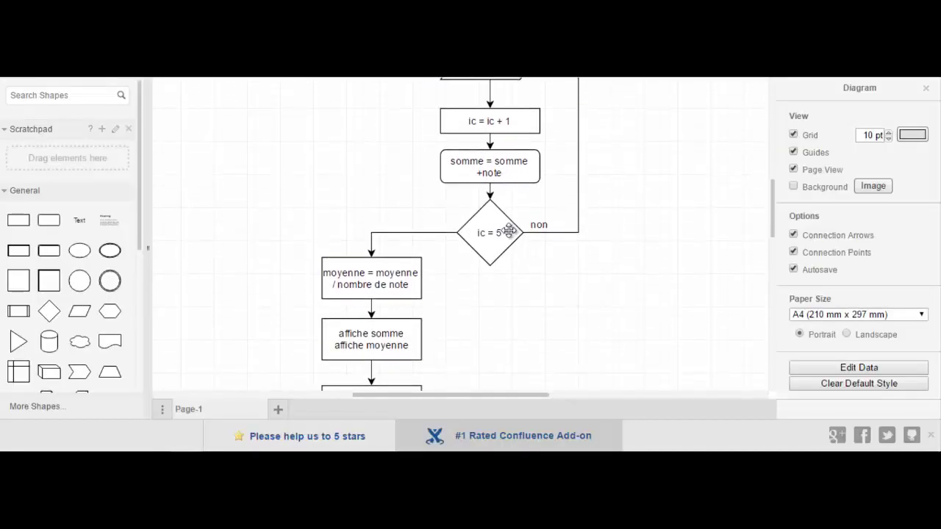
click(79, 220)
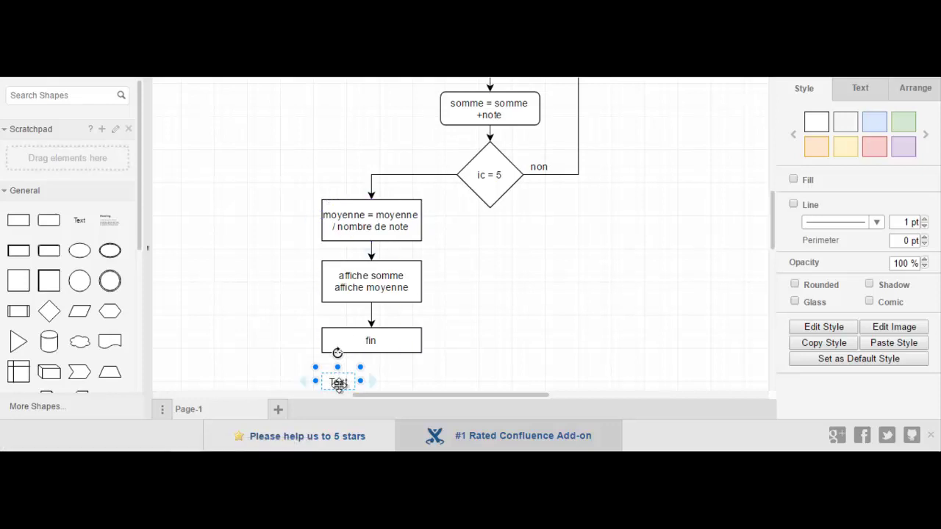
drag(336, 384, 319, 122)
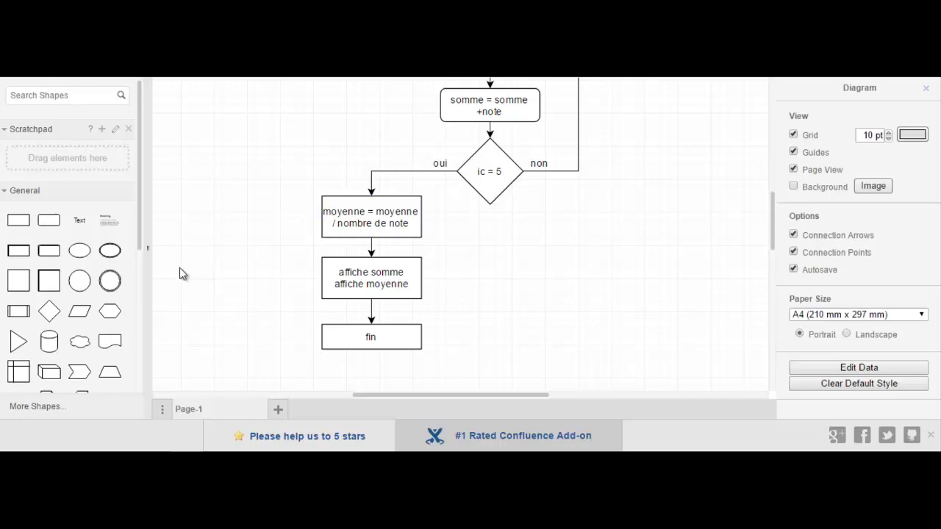
- Switch to the spreadsheet, select the somme cell A23, and calculate 299 + 75 in the calculator
key(alt+Tab)
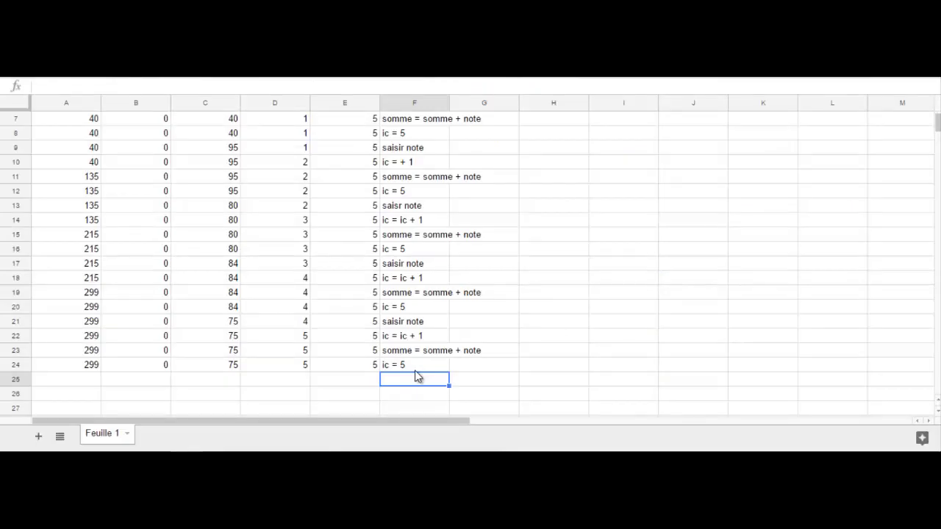
scroll(412, 356, up, 1)
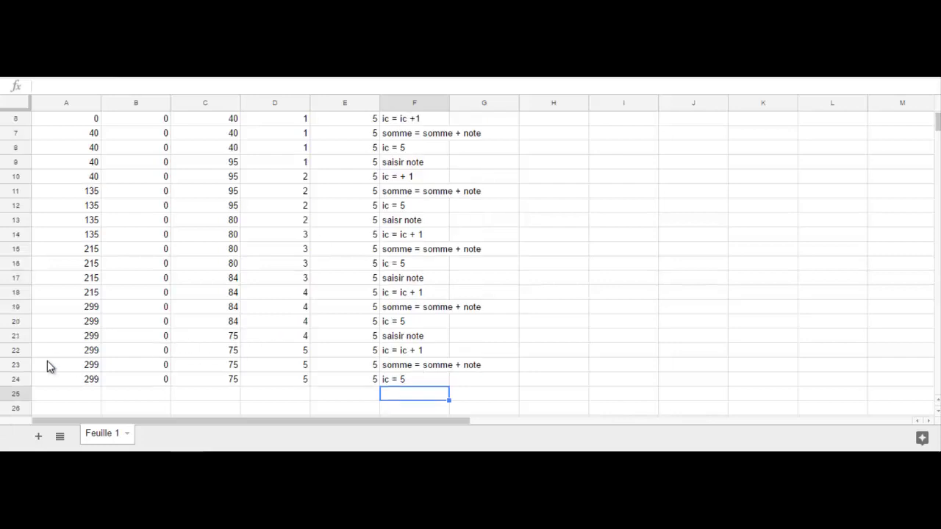
click(76, 367)
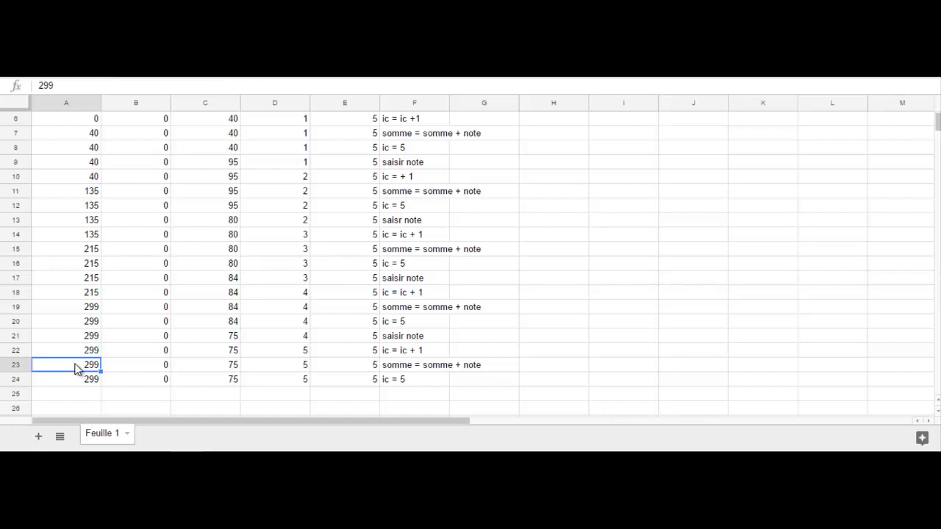
key(alt+Tab)
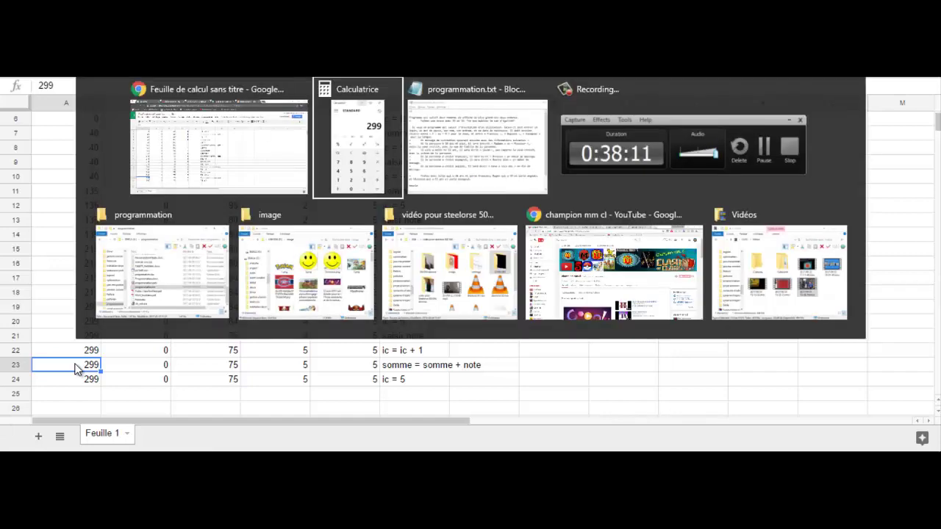
key(plus)
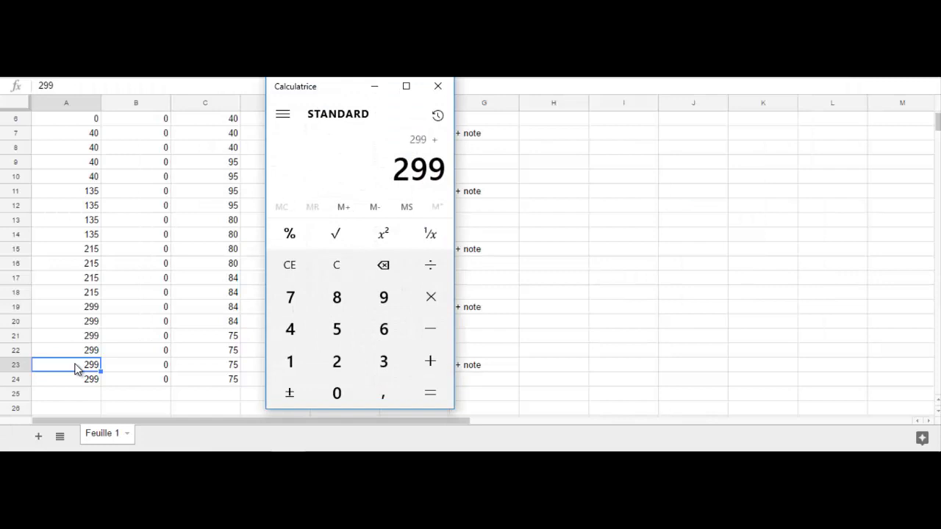
text(75)
key(Return)
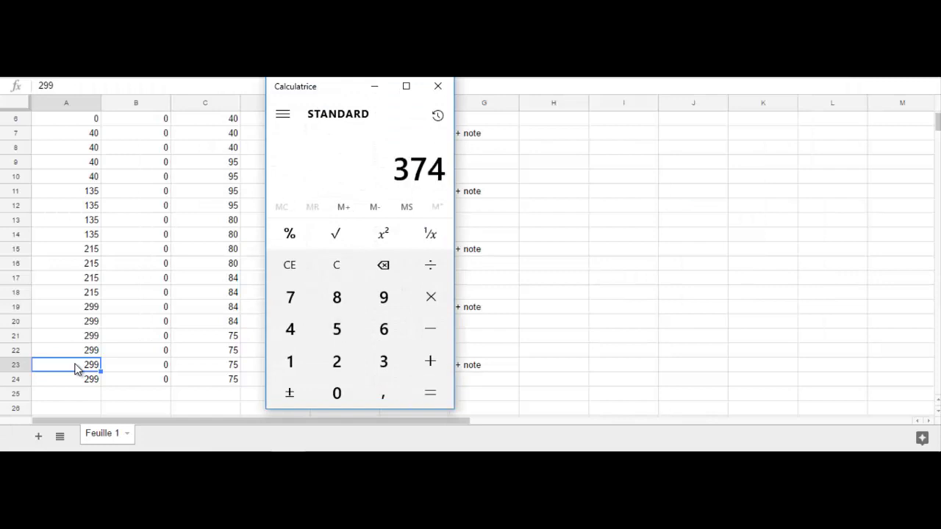
click(439, 86)
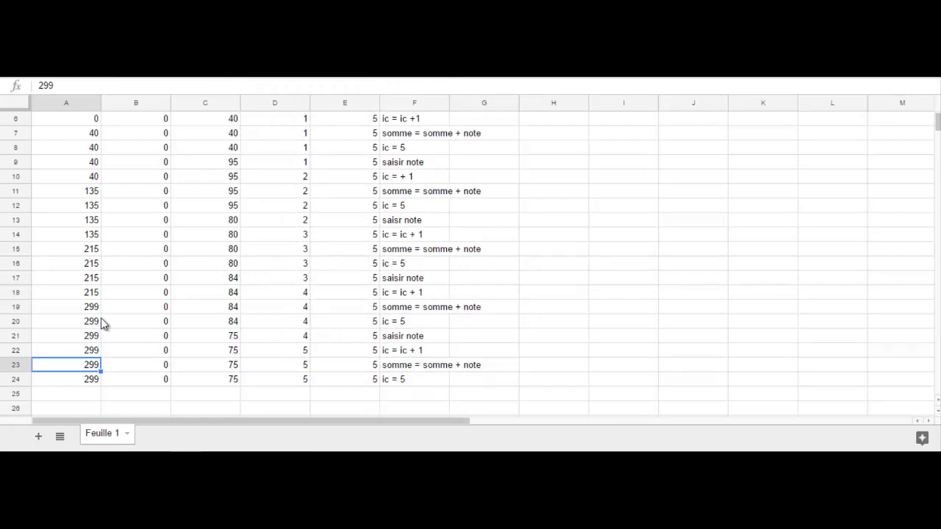
- Set somme in A23 to 374
text(394)
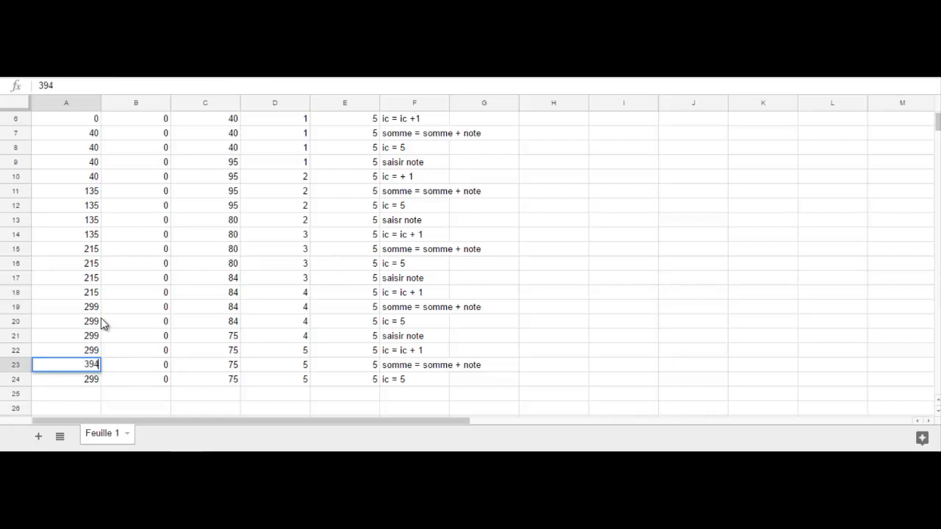
key(BackSpace)
key(BackSpace)
text(74)
key(Right)
key(Right)
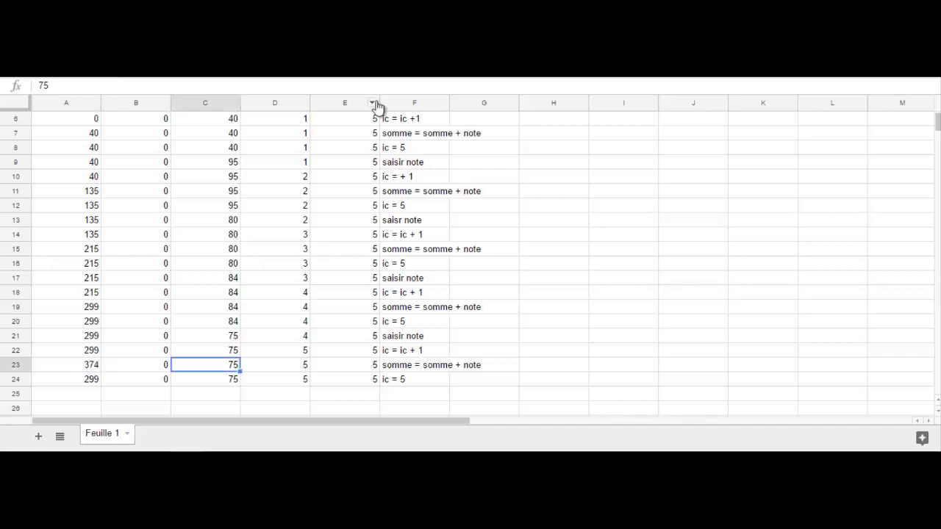
- Set somme in A24 to 274
key(Left)
key(Left)
key(Down)
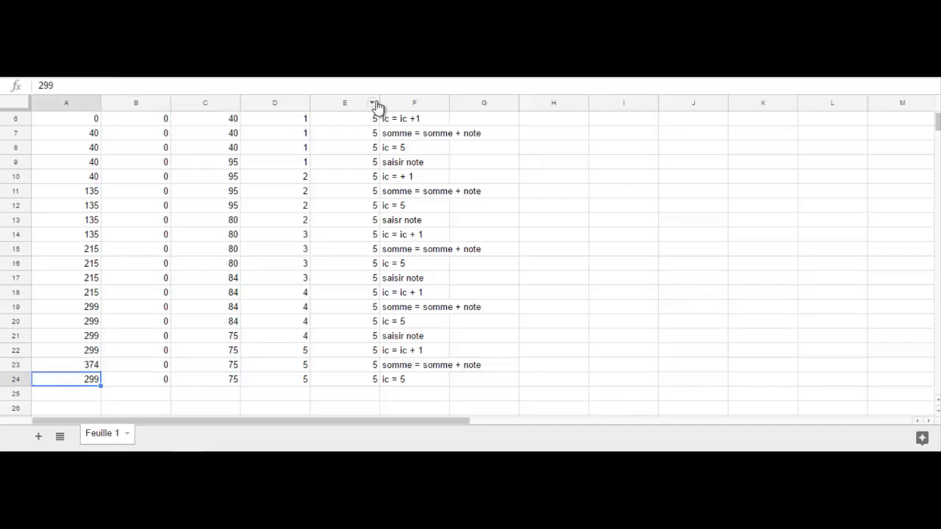
text(274)
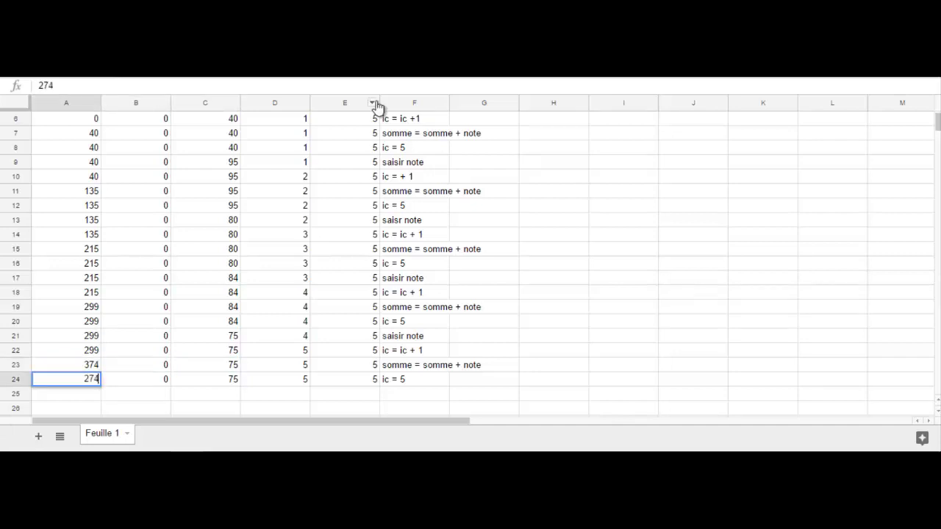
key(Return)
- Enter the comment "moyenne = moyenne / nombre de note" in F25 and copy row 24's variable values into row 25
key(Right)
key(Right)
key(Right)
key(Right)
key(Right)
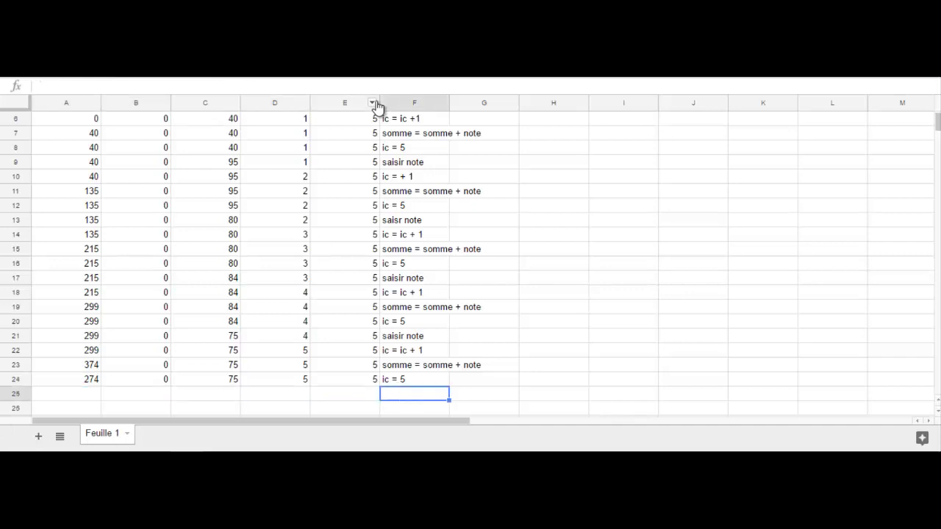
text(moy)
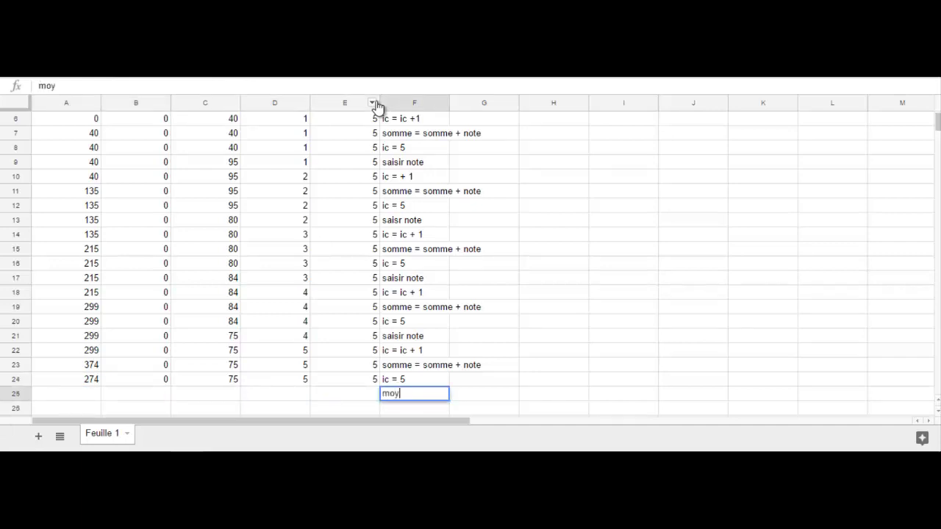
text(enne = moyenne)
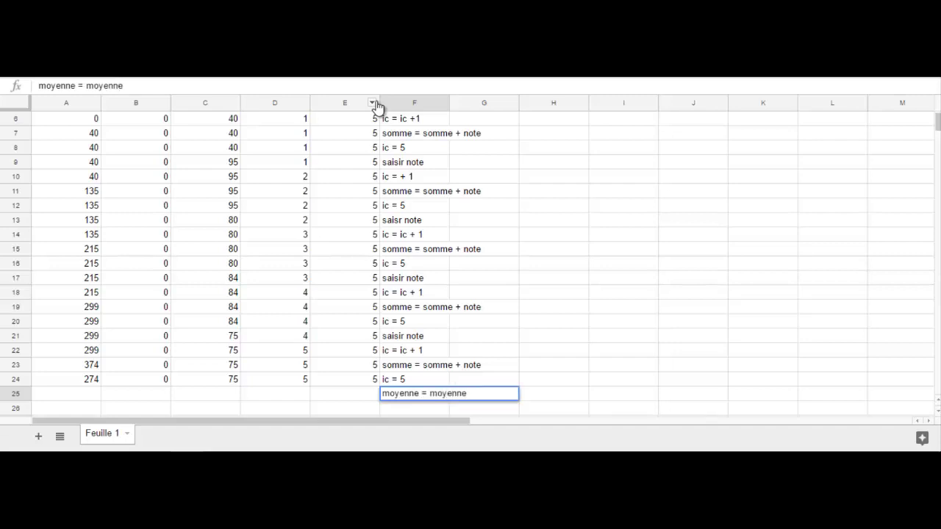
text( / nombre de note)
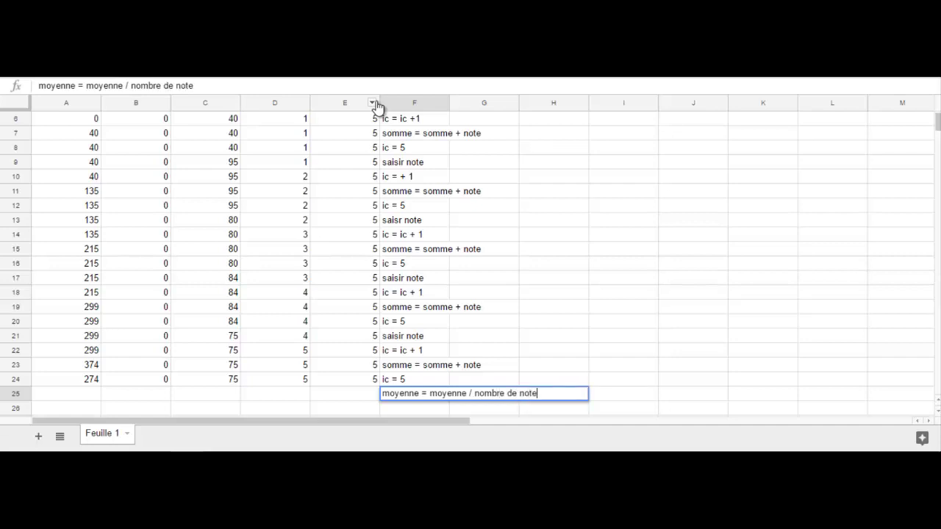
key(Return)
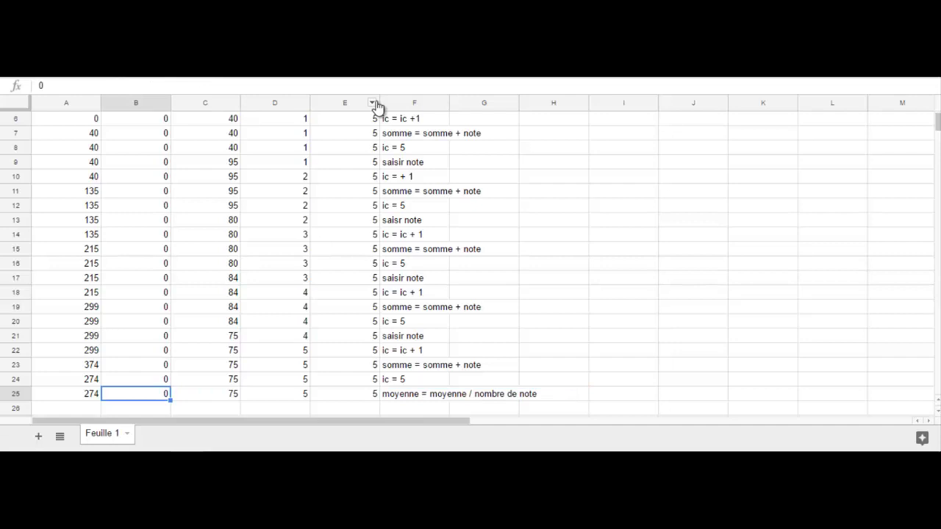
- Divide 374 by 5 in the calculator and enter 74.8 as moyenne in B25
key(alt+Tab)
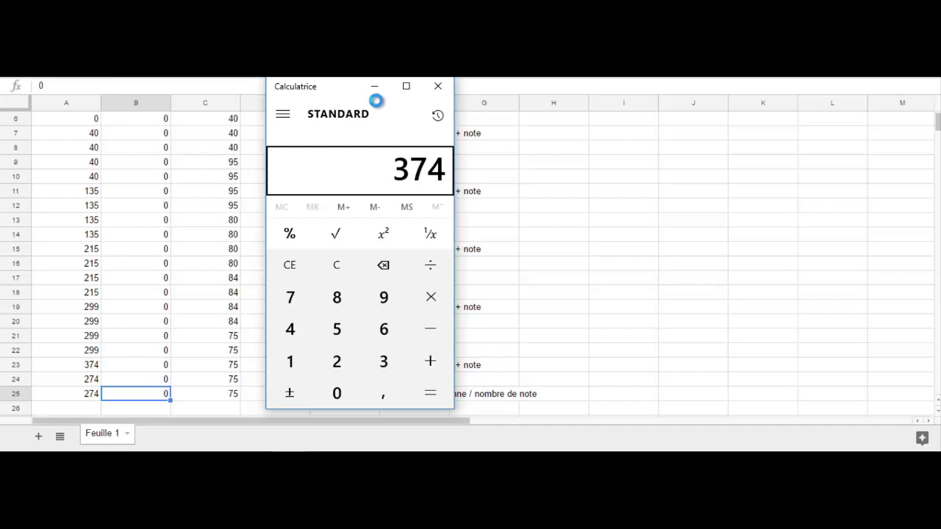
key(slash)
text(5)
key(Return)
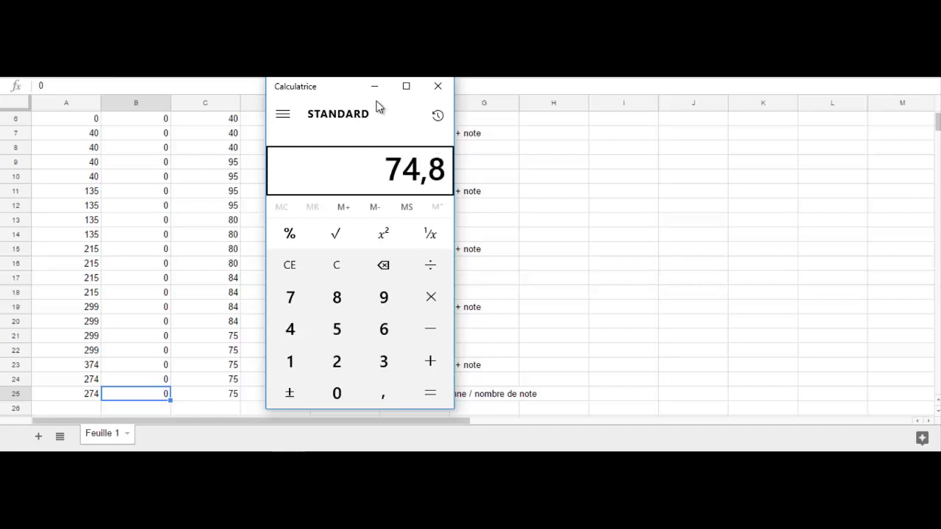
click(437, 86)
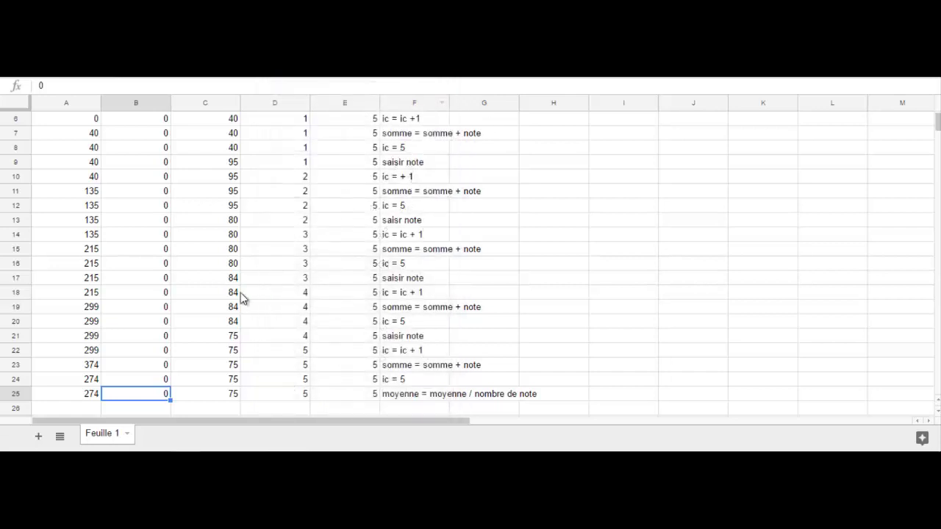
text(74)
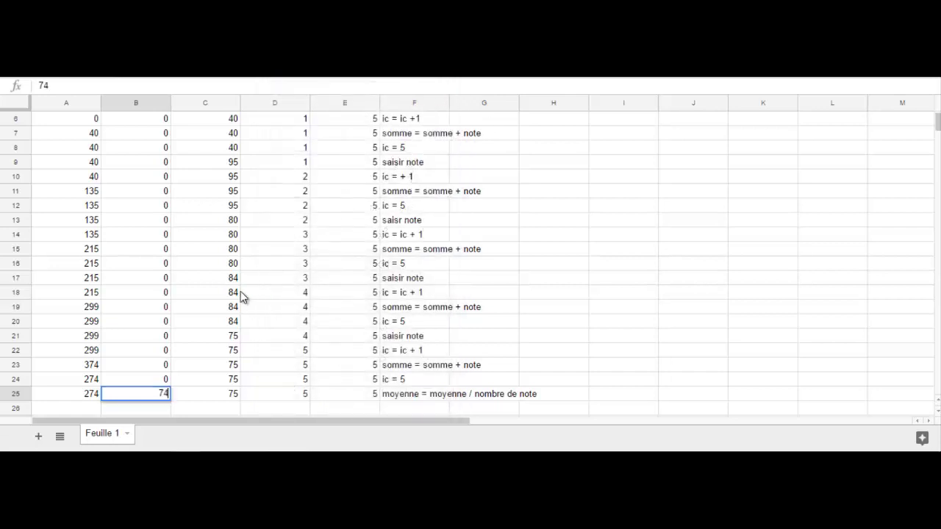
text(.8)
- Correct somme in A24 and A25 to 374
key(Left)
key(Up)
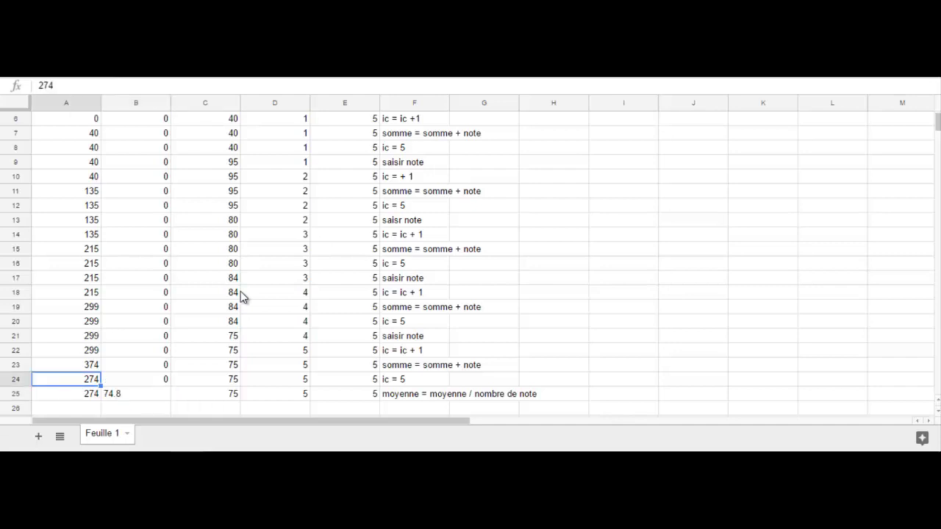
text(374)
key(Return)
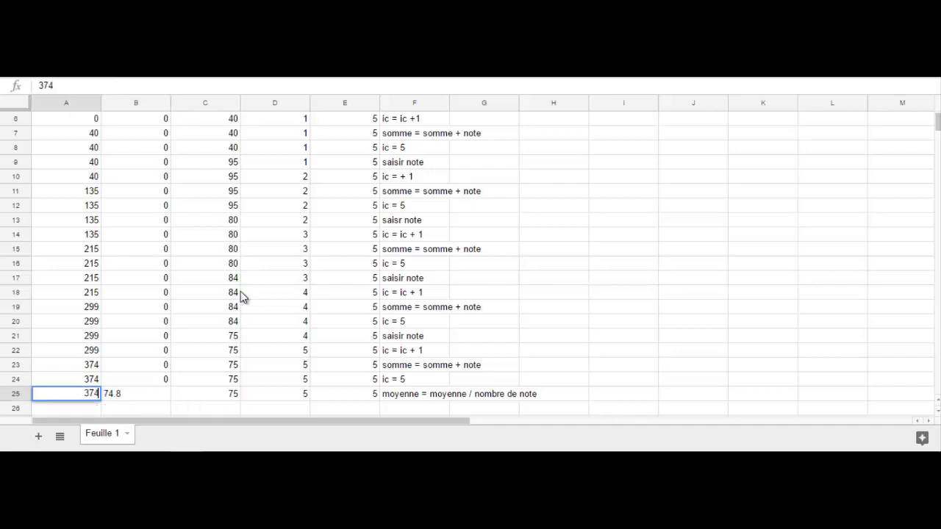
- Enter the comment "affiche somme" in F26
key(Right)
key(Right)
key(Right)
key(Right)
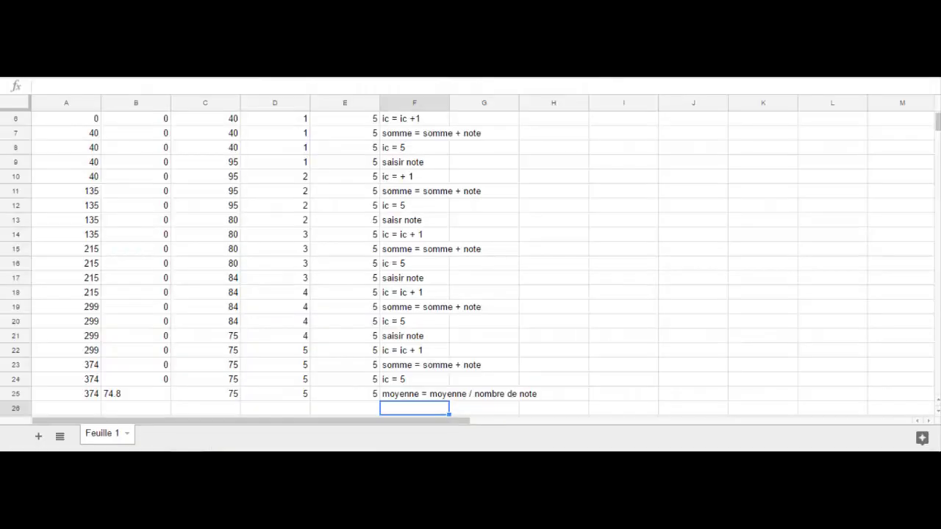
text(affic)
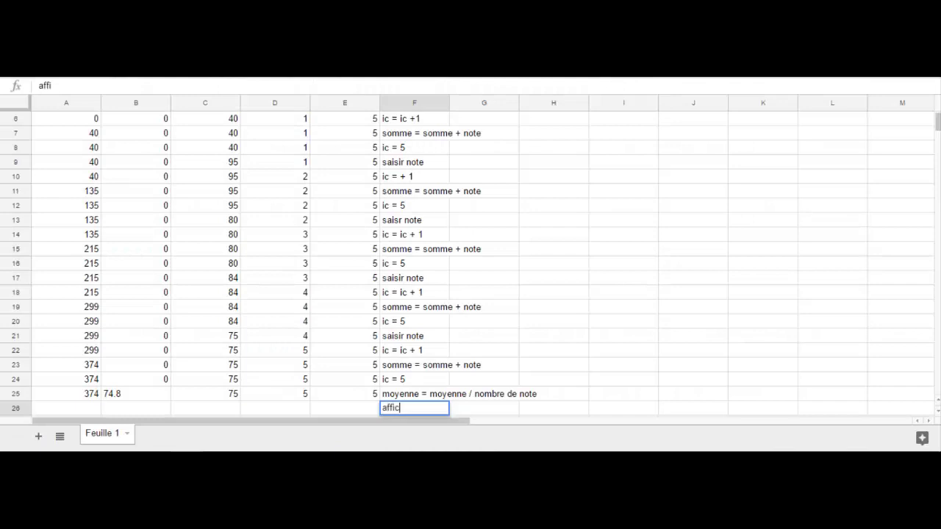
text(he somme)
key(Return)
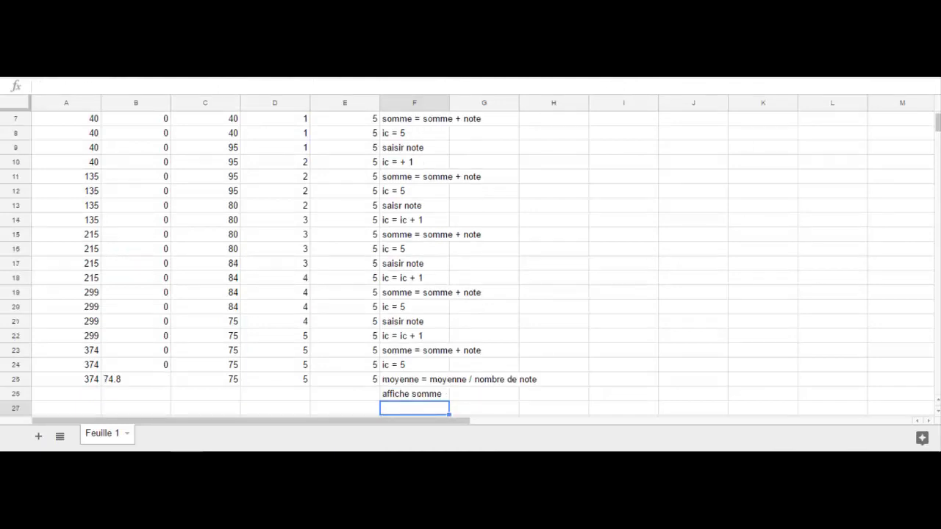
- Enter the comments "affiche moyenne" in F27 and "fin" in F28
text(affich)
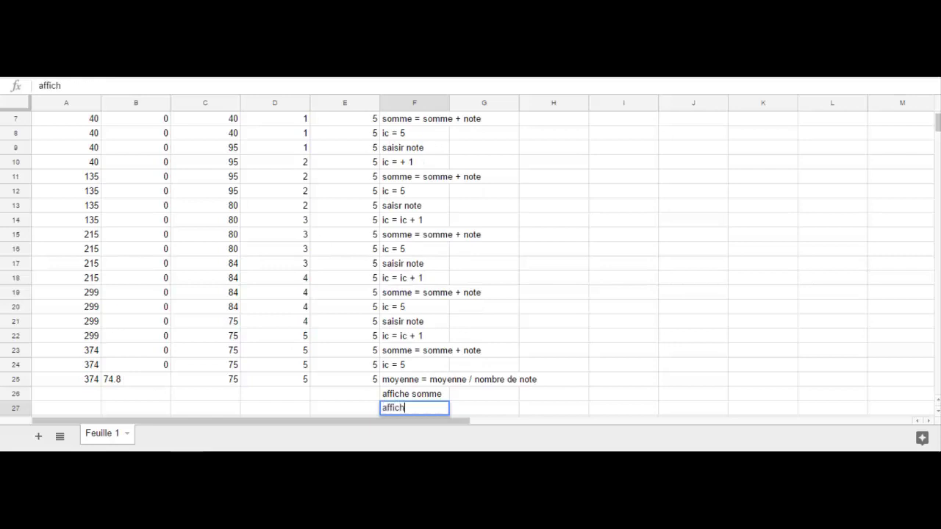
text(e moyenne)
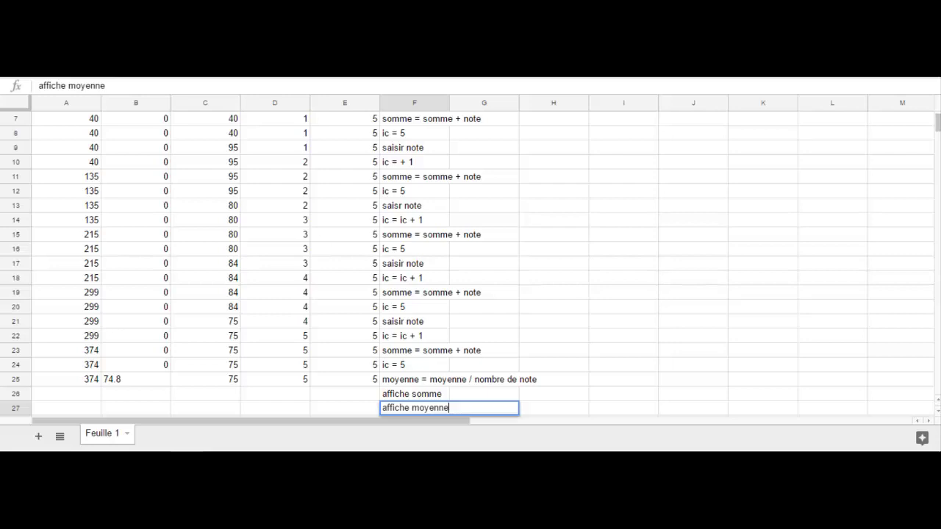
key(Return)
text(fin)
key(Left)
key(Left)
key(Left)
key(Left)
key(Left)
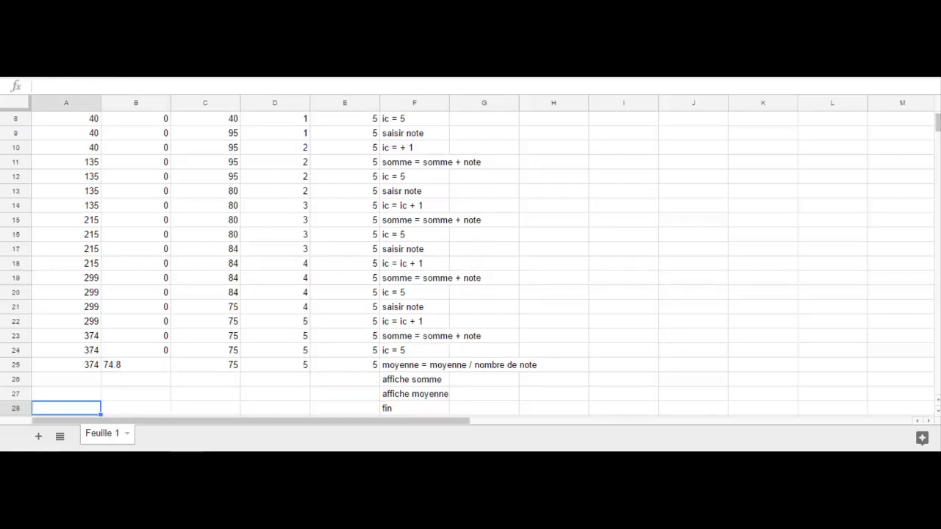
- Fill the variable values of A25:E25 down through row 27
click(83, 368)
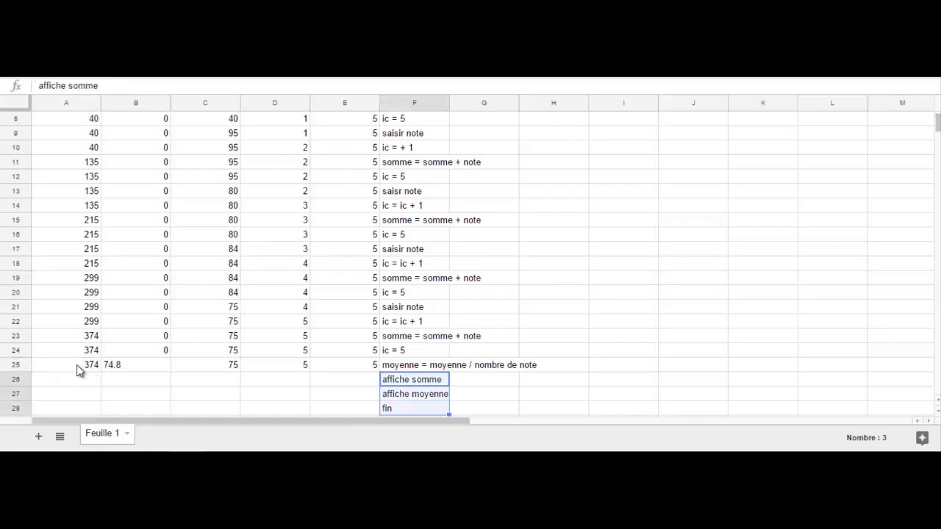
drag(78, 368, 380, 403)
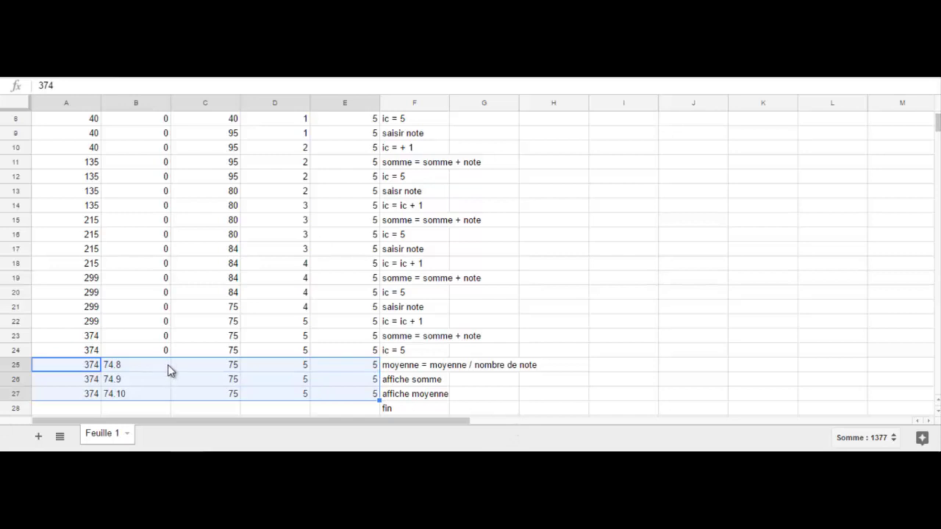
- Review the trace table from its header row, and examine the flowchart's input, counter, sum and decision steps
scroll(42, 390, up, 3)
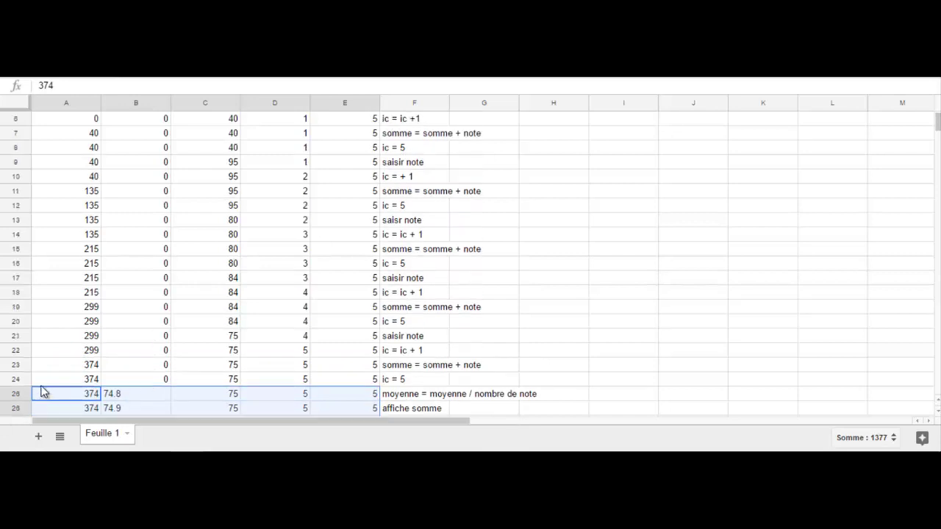
click(68, 121)
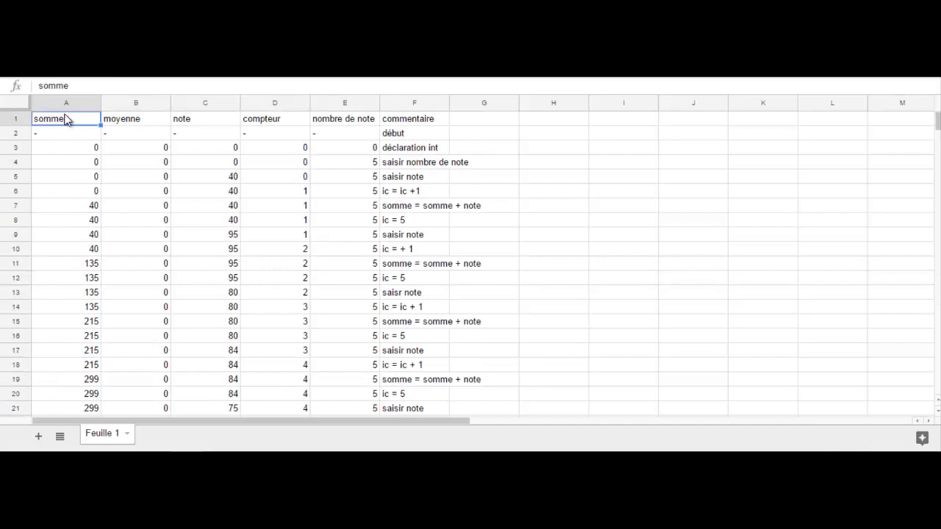
scroll(114, 164, down, 4)
scroll(114, 165, up, 1)
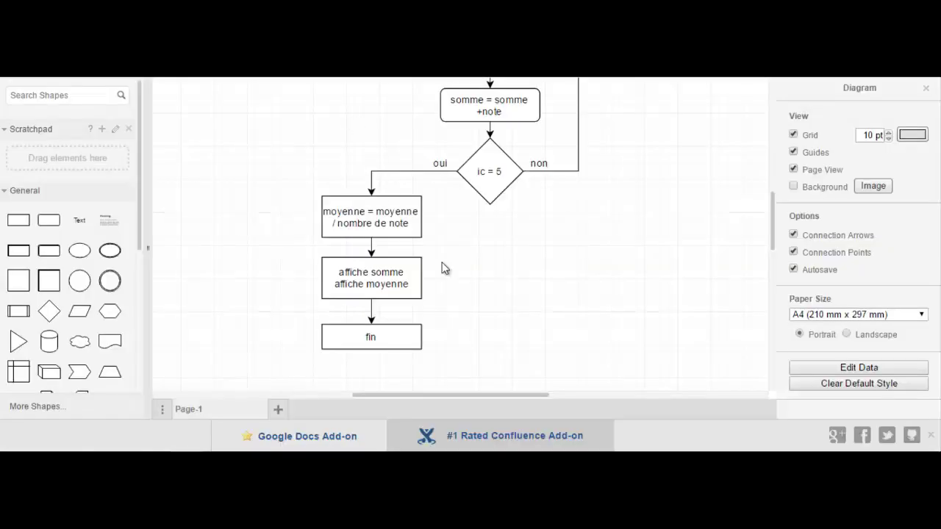
scroll(460, 262, up, 5)
click(463, 258)
scroll(470, 247, down, 4)
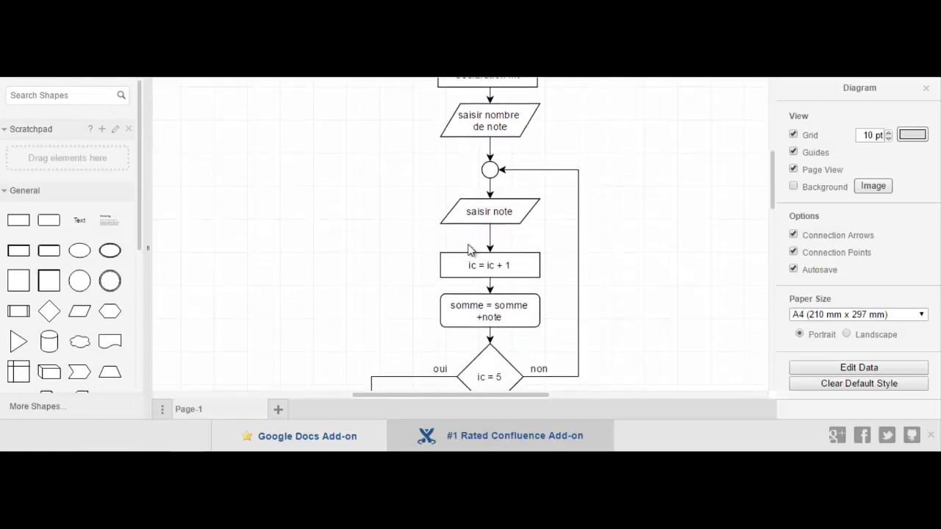
scroll(485, 162, up, 2)
click(500, 132)
scroll(500, 110, down, 3)
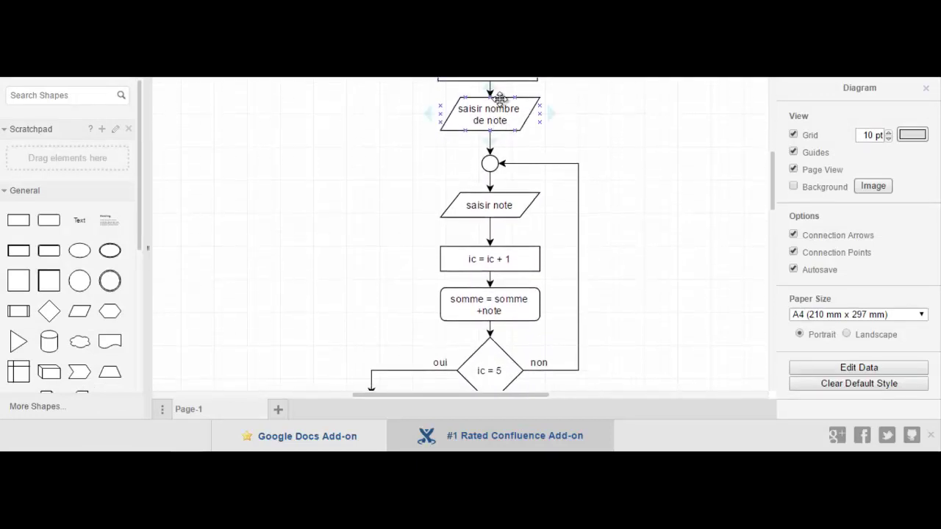
- Examine the flowchart from the "saisir nombre de note" input through the loop and "ic = 5" decision to the "fin" block
scroll(497, 107, up, 1)
scroll(486, 147, down, 3)
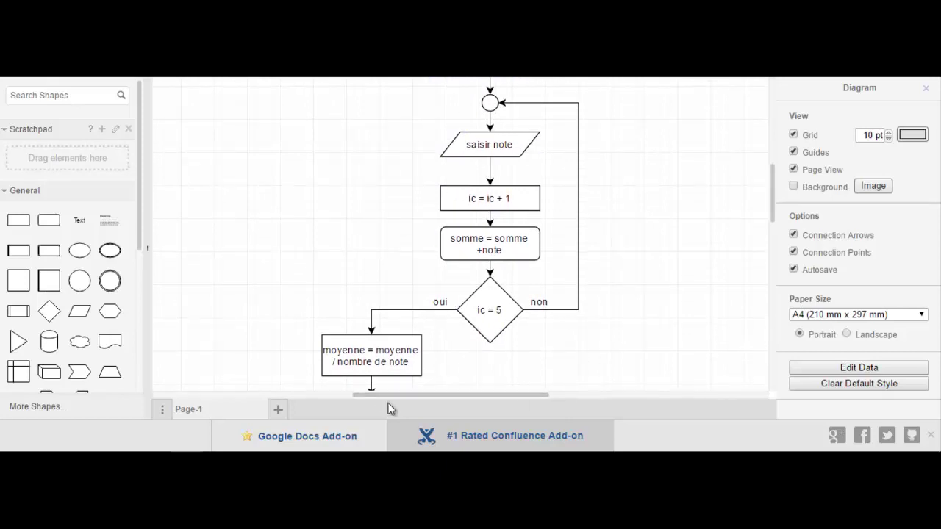
scroll(625, 197, up, 1)
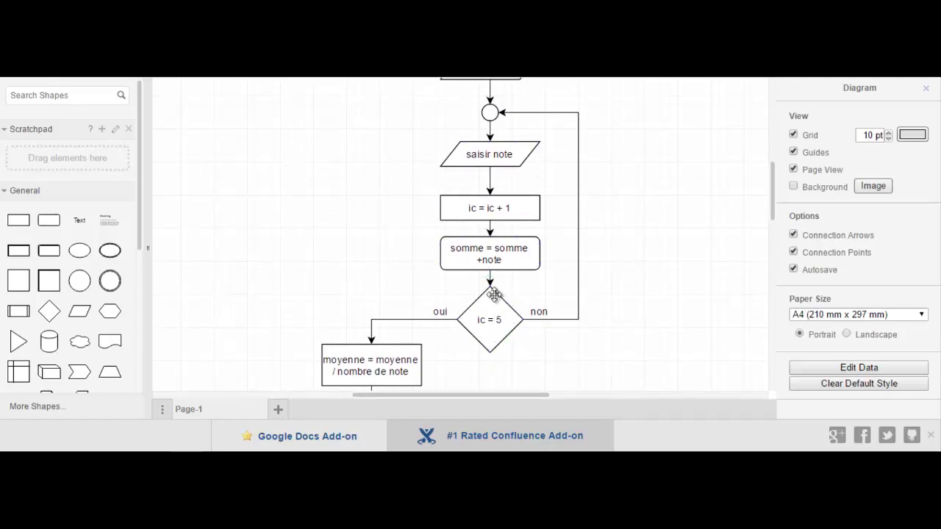
scroll(378, 353, down, 5)
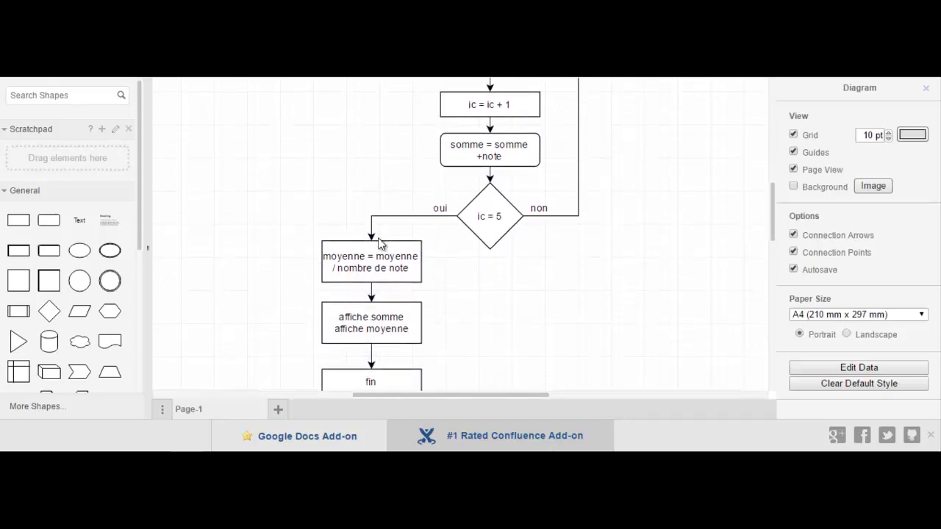
scroll(381, 281, down, 1)
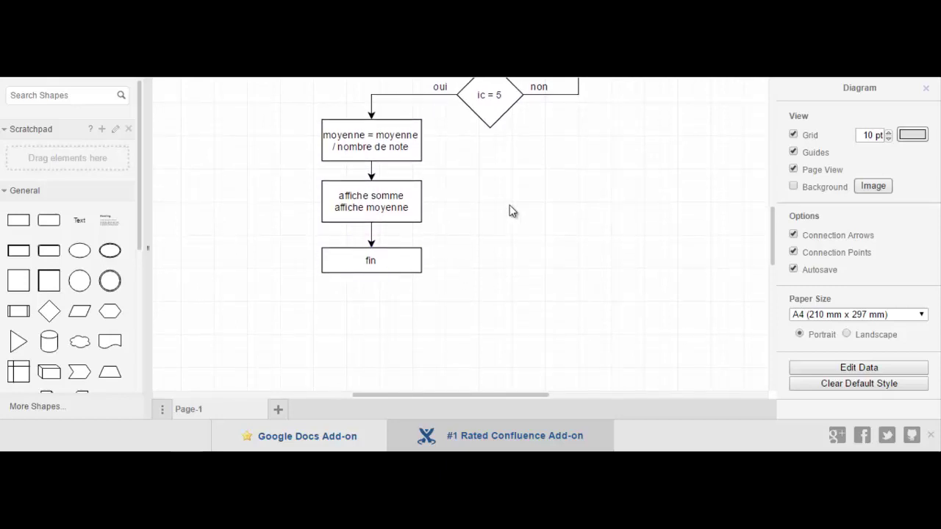
scroll(512, 211, up, 1)
- Review the trace table's rows from the header to "fin", and return to the flowchart's opening steps at "saisir nombre de note"
scroll(512, 211, up, 2)
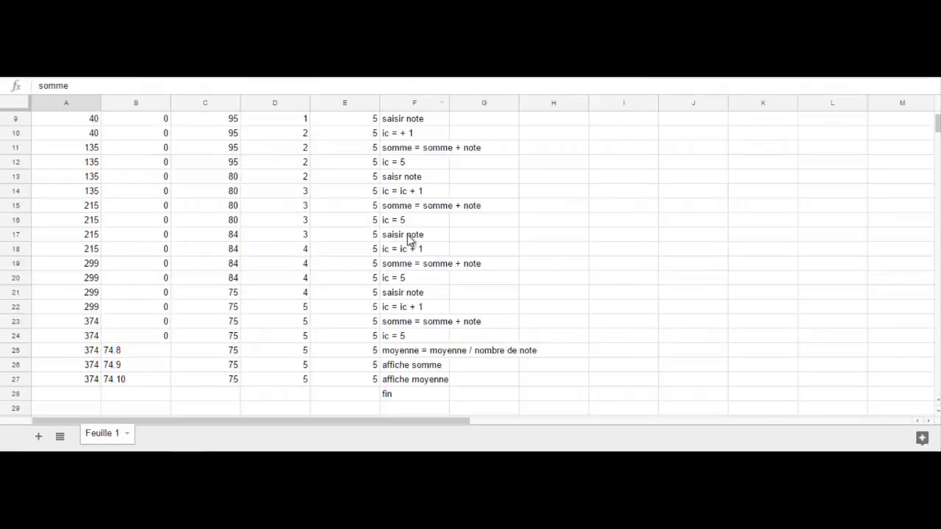
scroll(407, 234, up, 3)
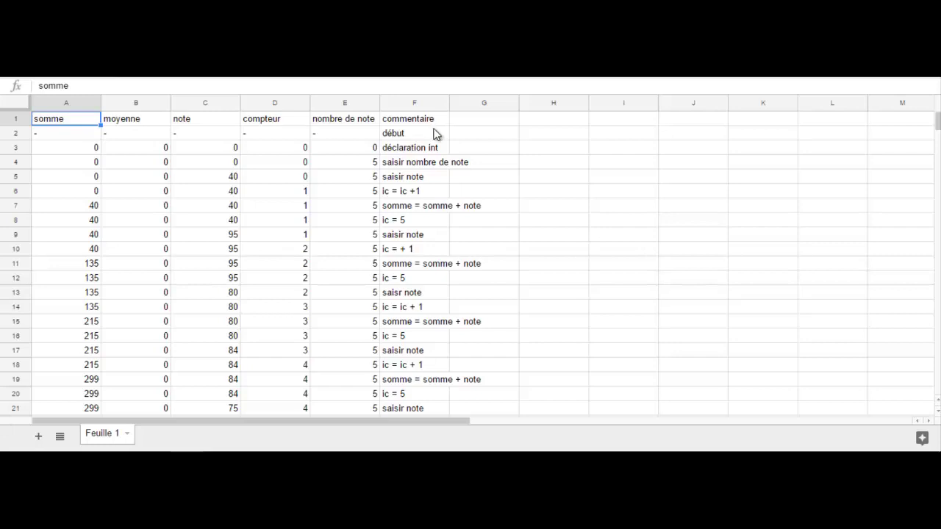
scroll(434, 133, down, 3)
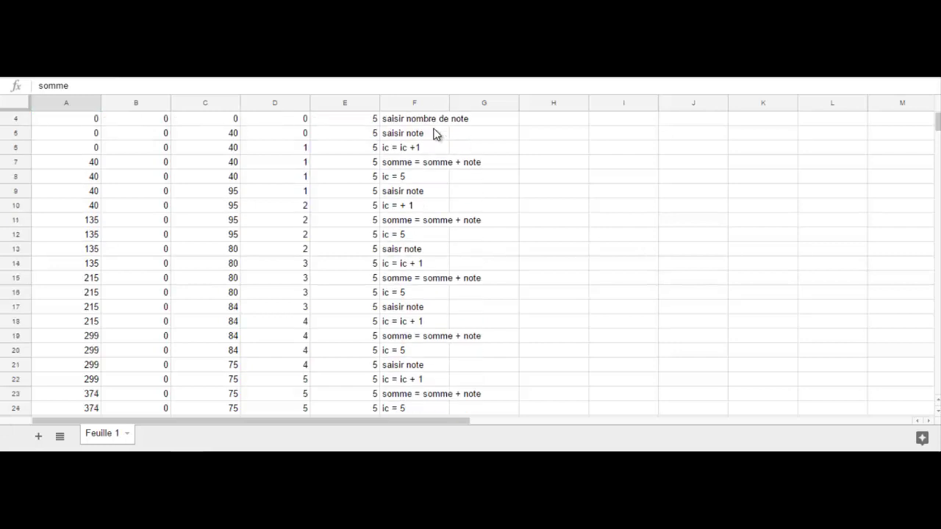
scroll(440, 275, down, 6)
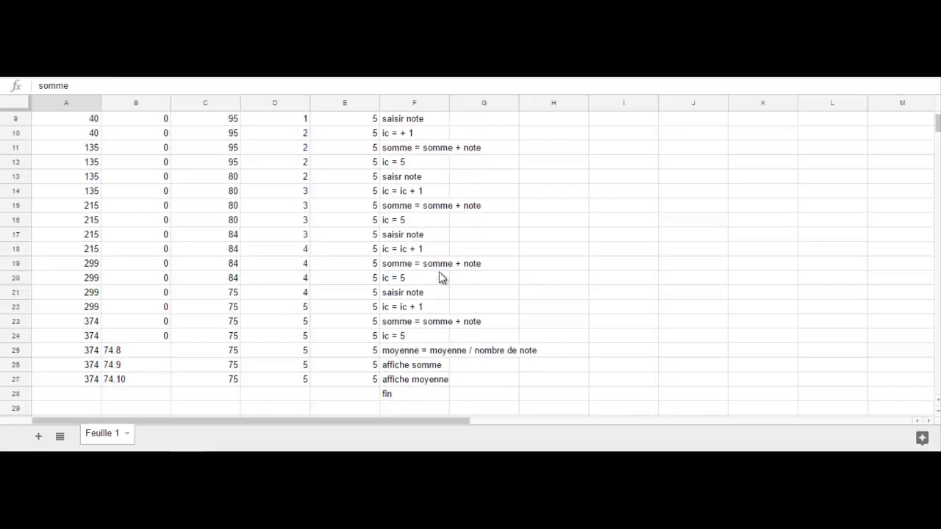
scroll(416, 307, up, 4)
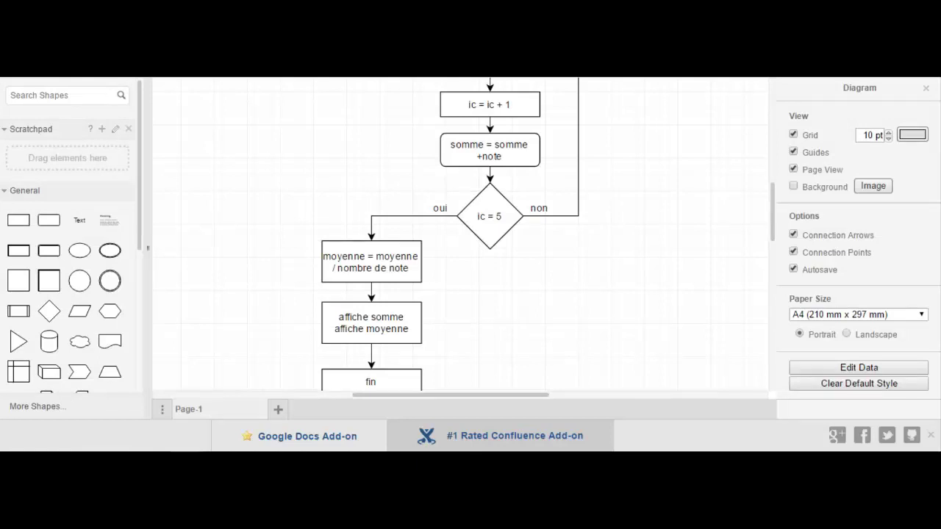
scroll(580, 257, up, 6)
click(454, 206)
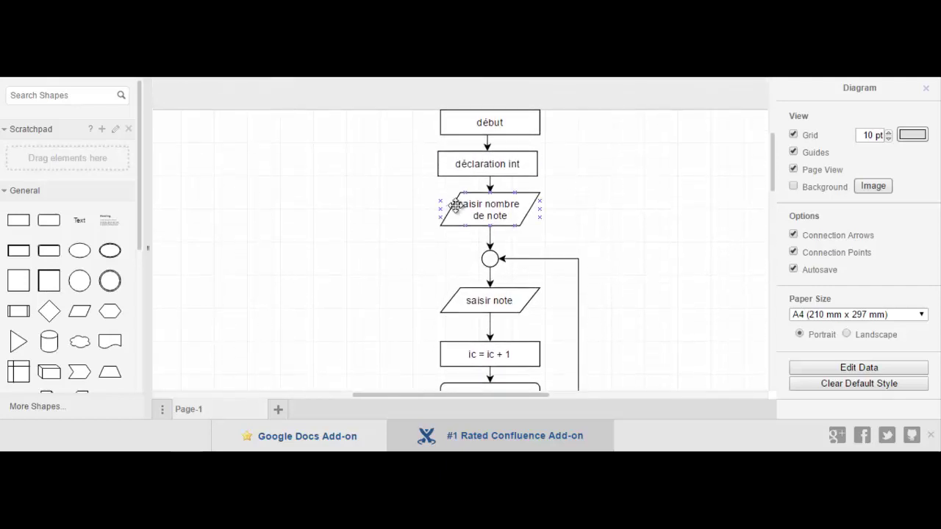